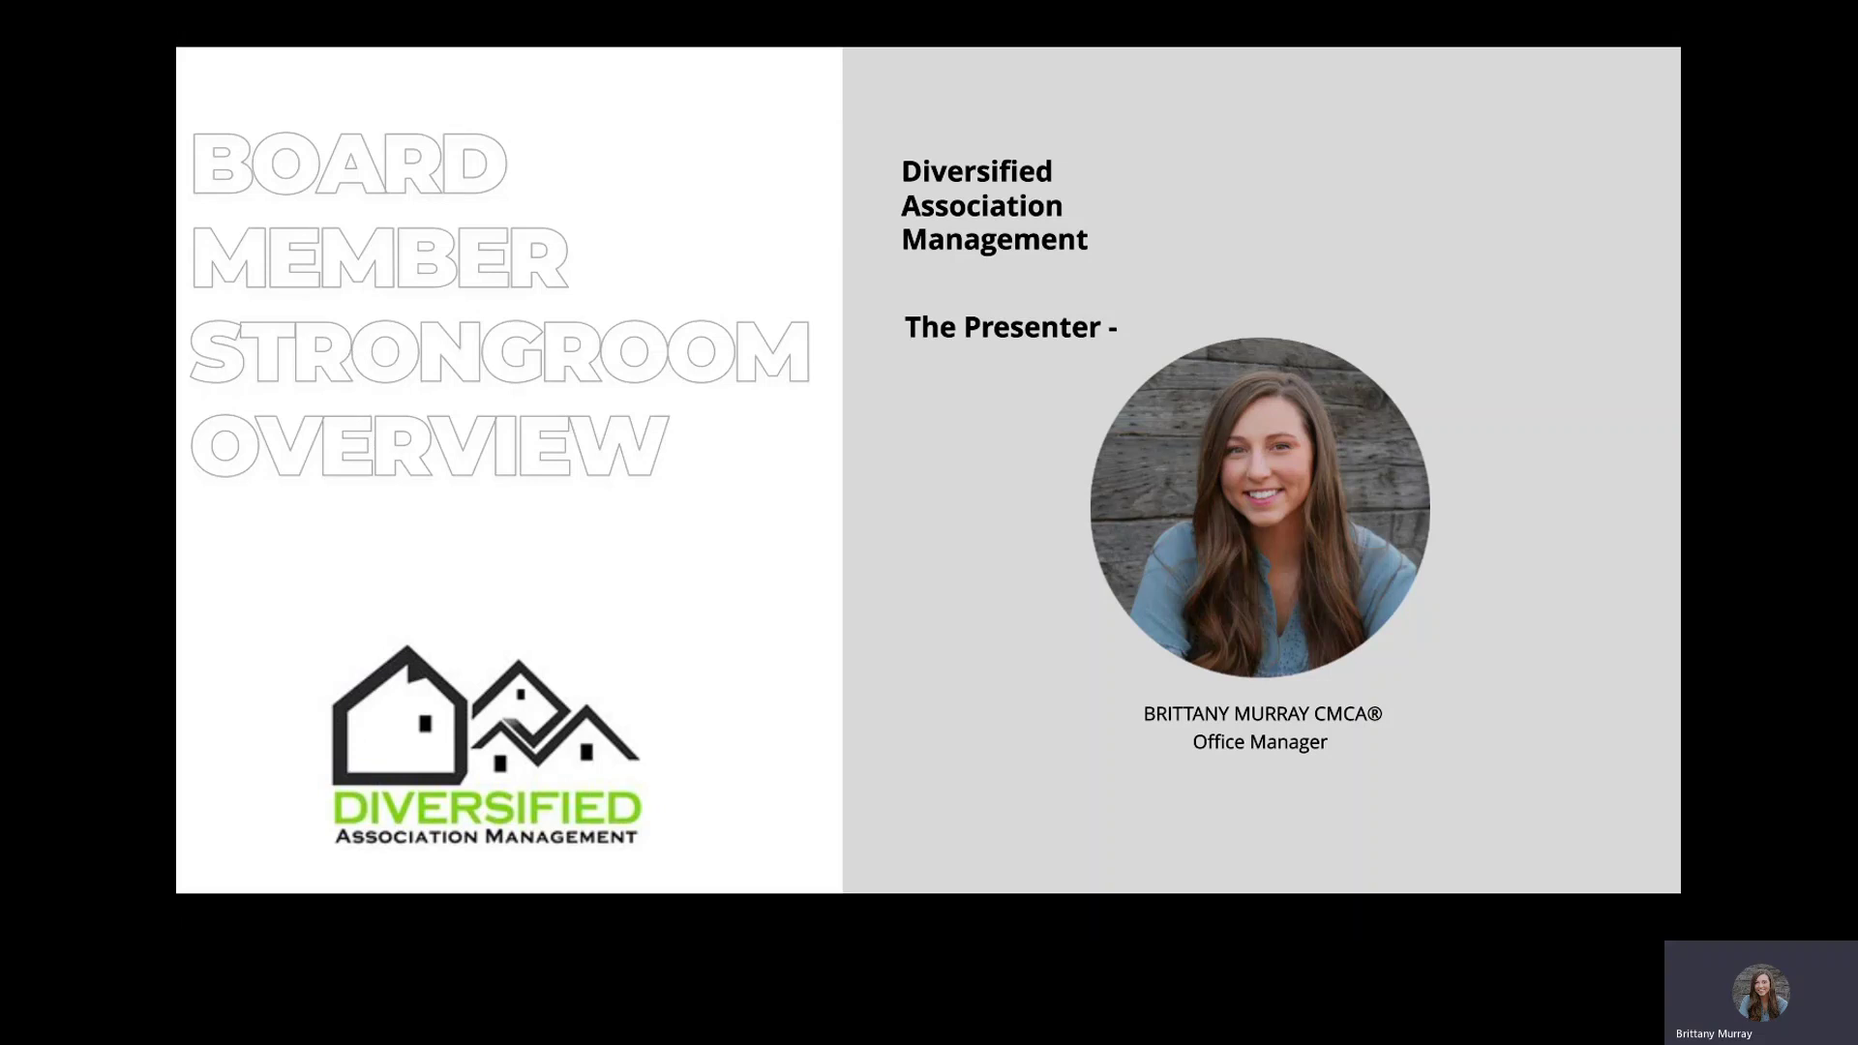
Step: Advance the PowerPoint Online slideshow past the presenter introduction slide
{"action": "key", "text": "Right"}
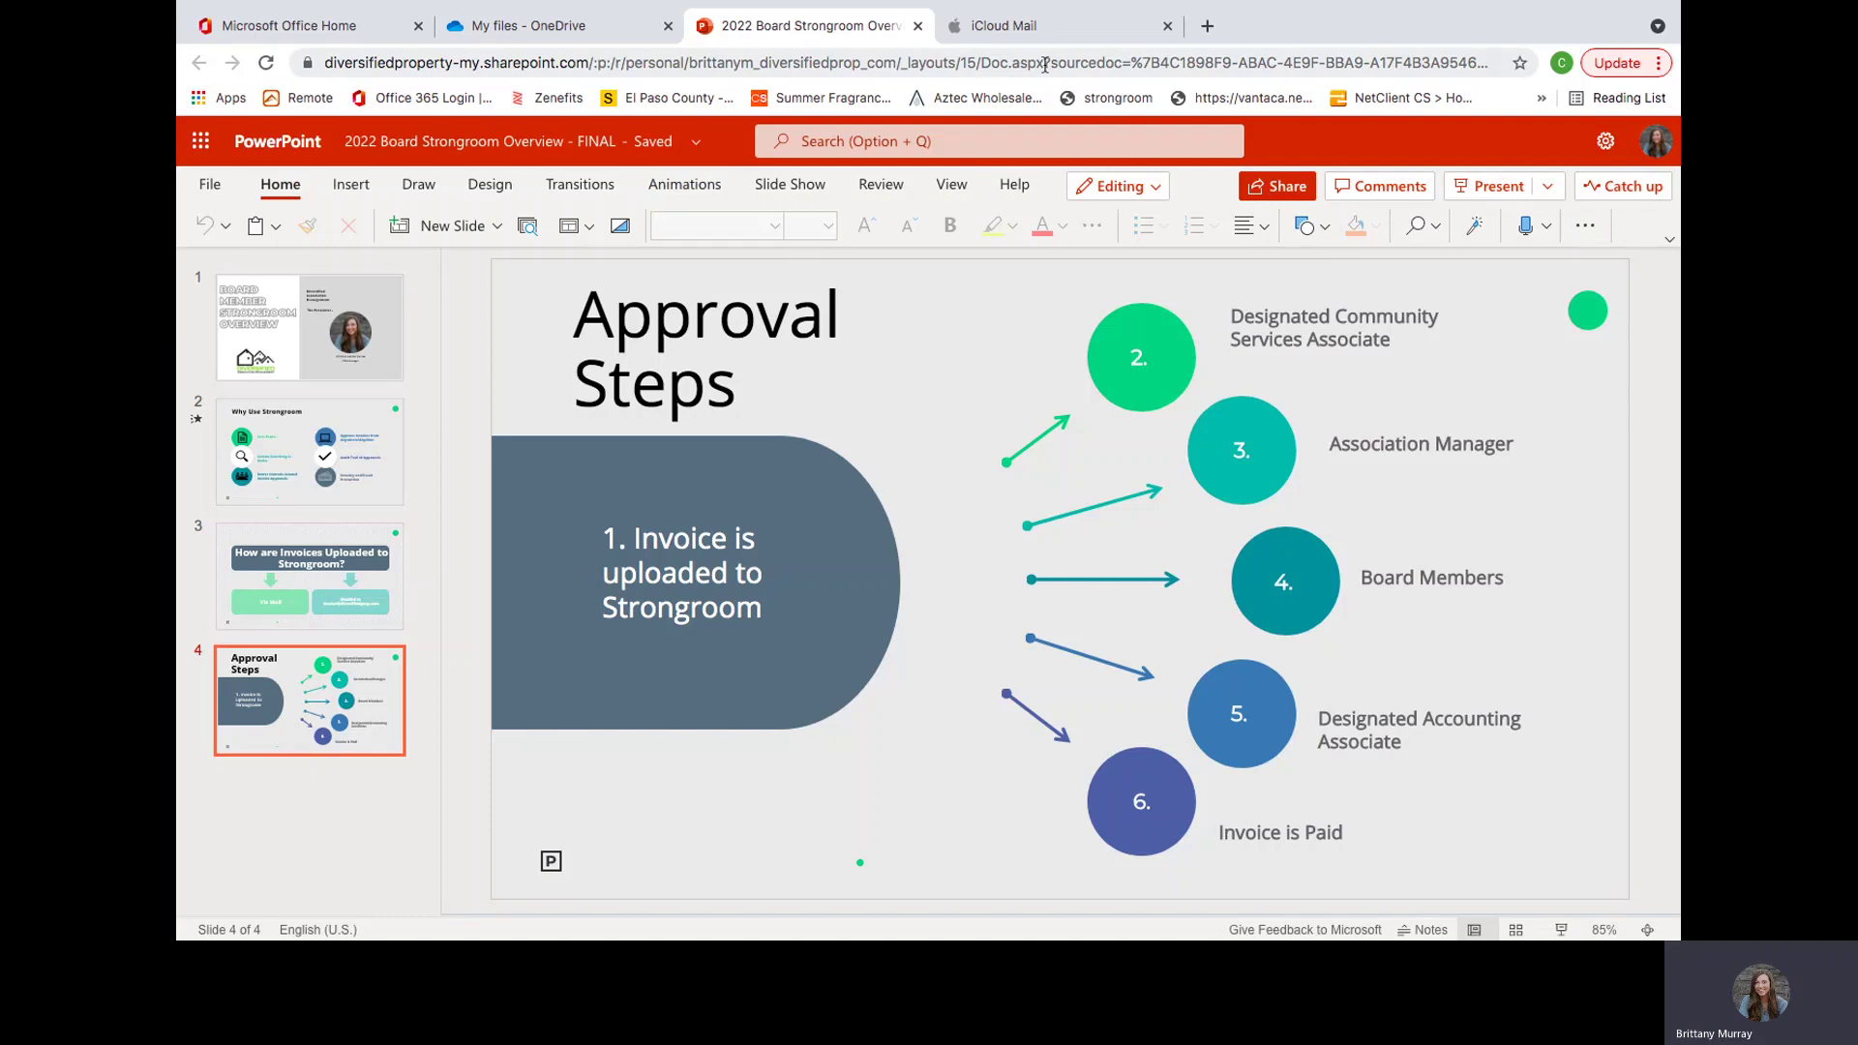
Step: Show the Strongroom email's table of 4 invoices awaiting approval, with the mailbox list hidden
{"action": "left_click", "coordinate": [1030, 36]}
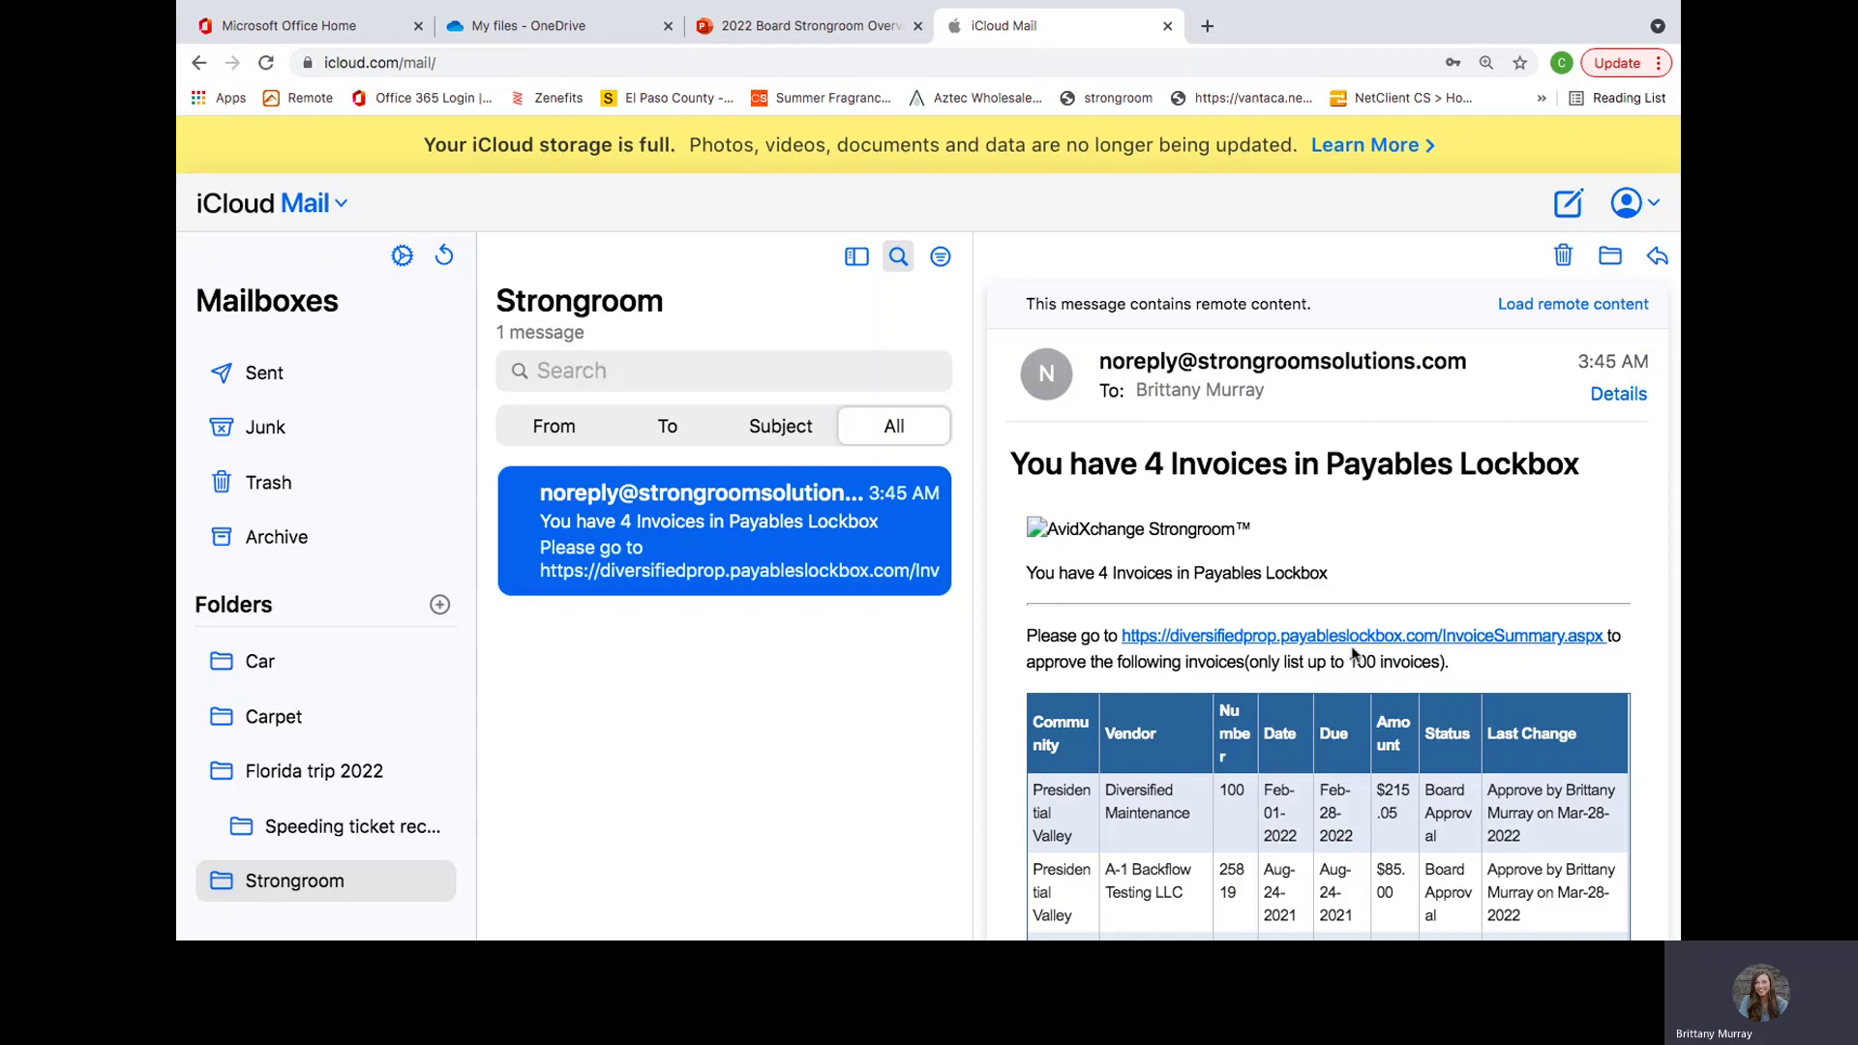
{"action": "left_click", "coordinate": [858, 258]}
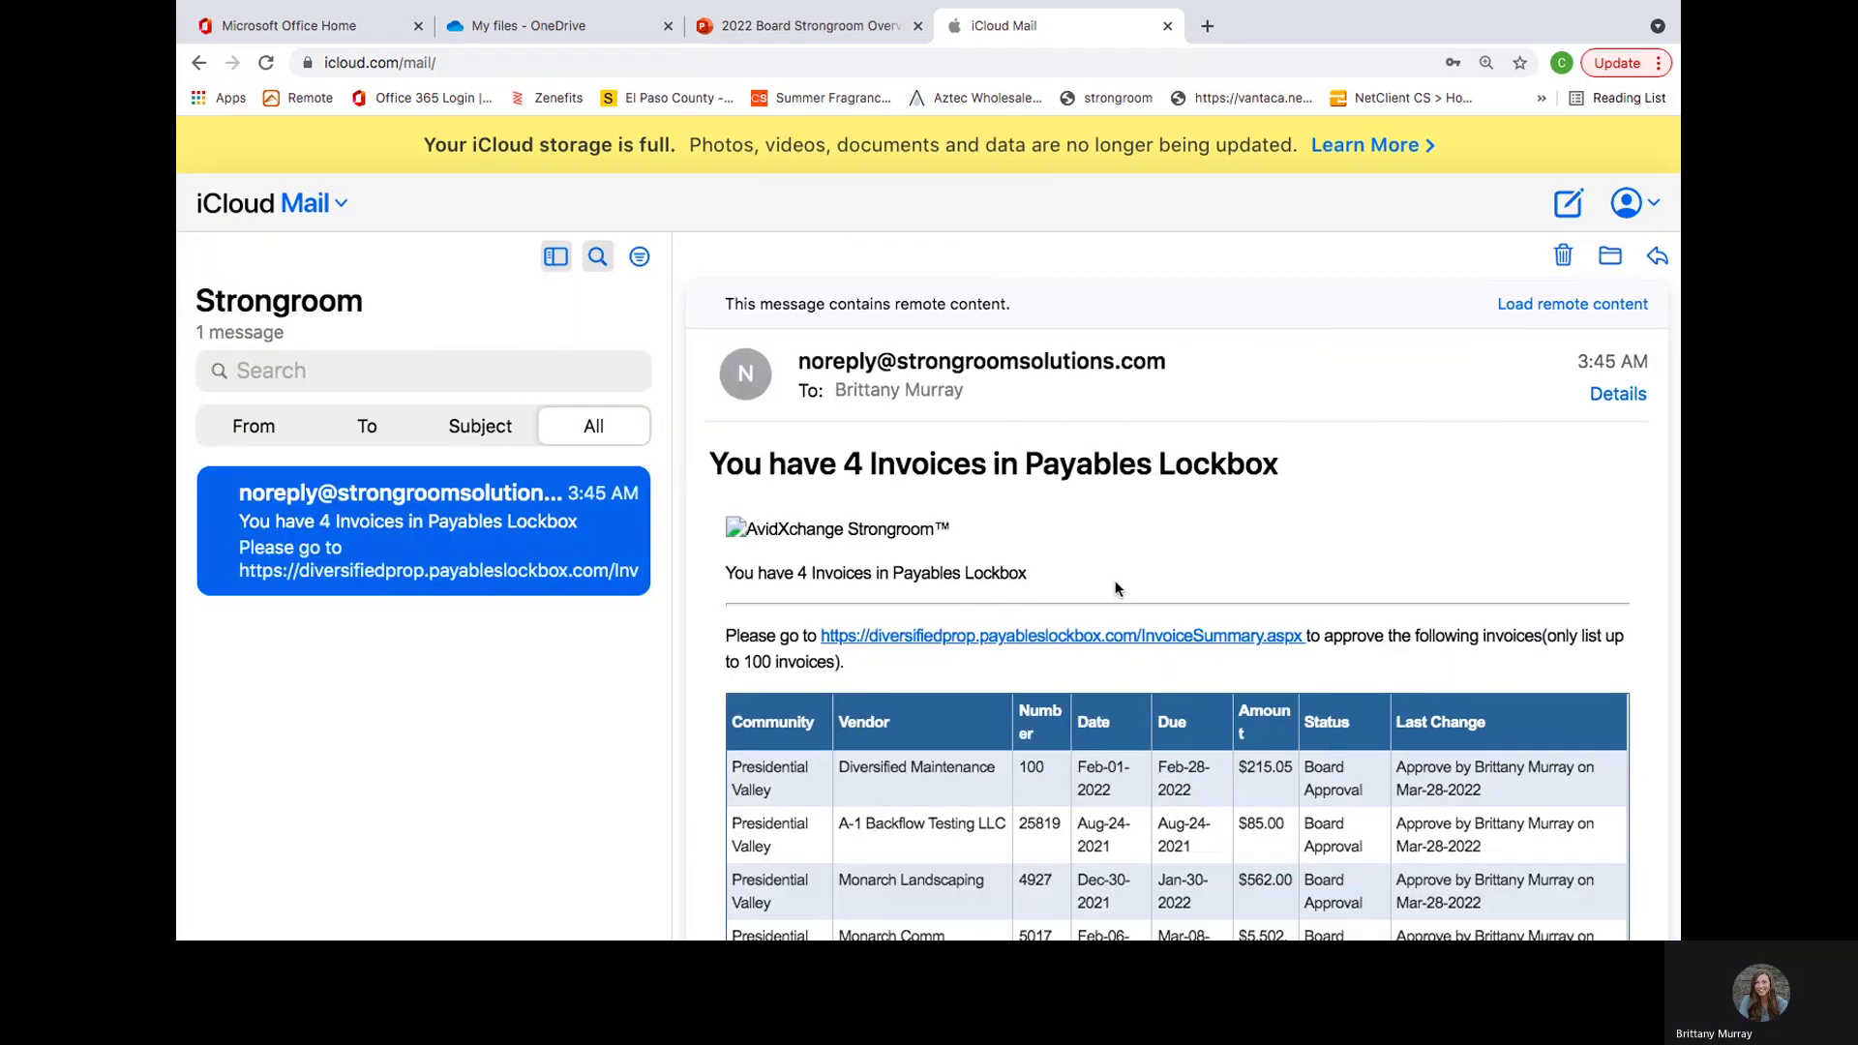
{"action": "scroll", "coordinate": [1113, 586], "scroll_direction": "down", "scroll_amount": 5}
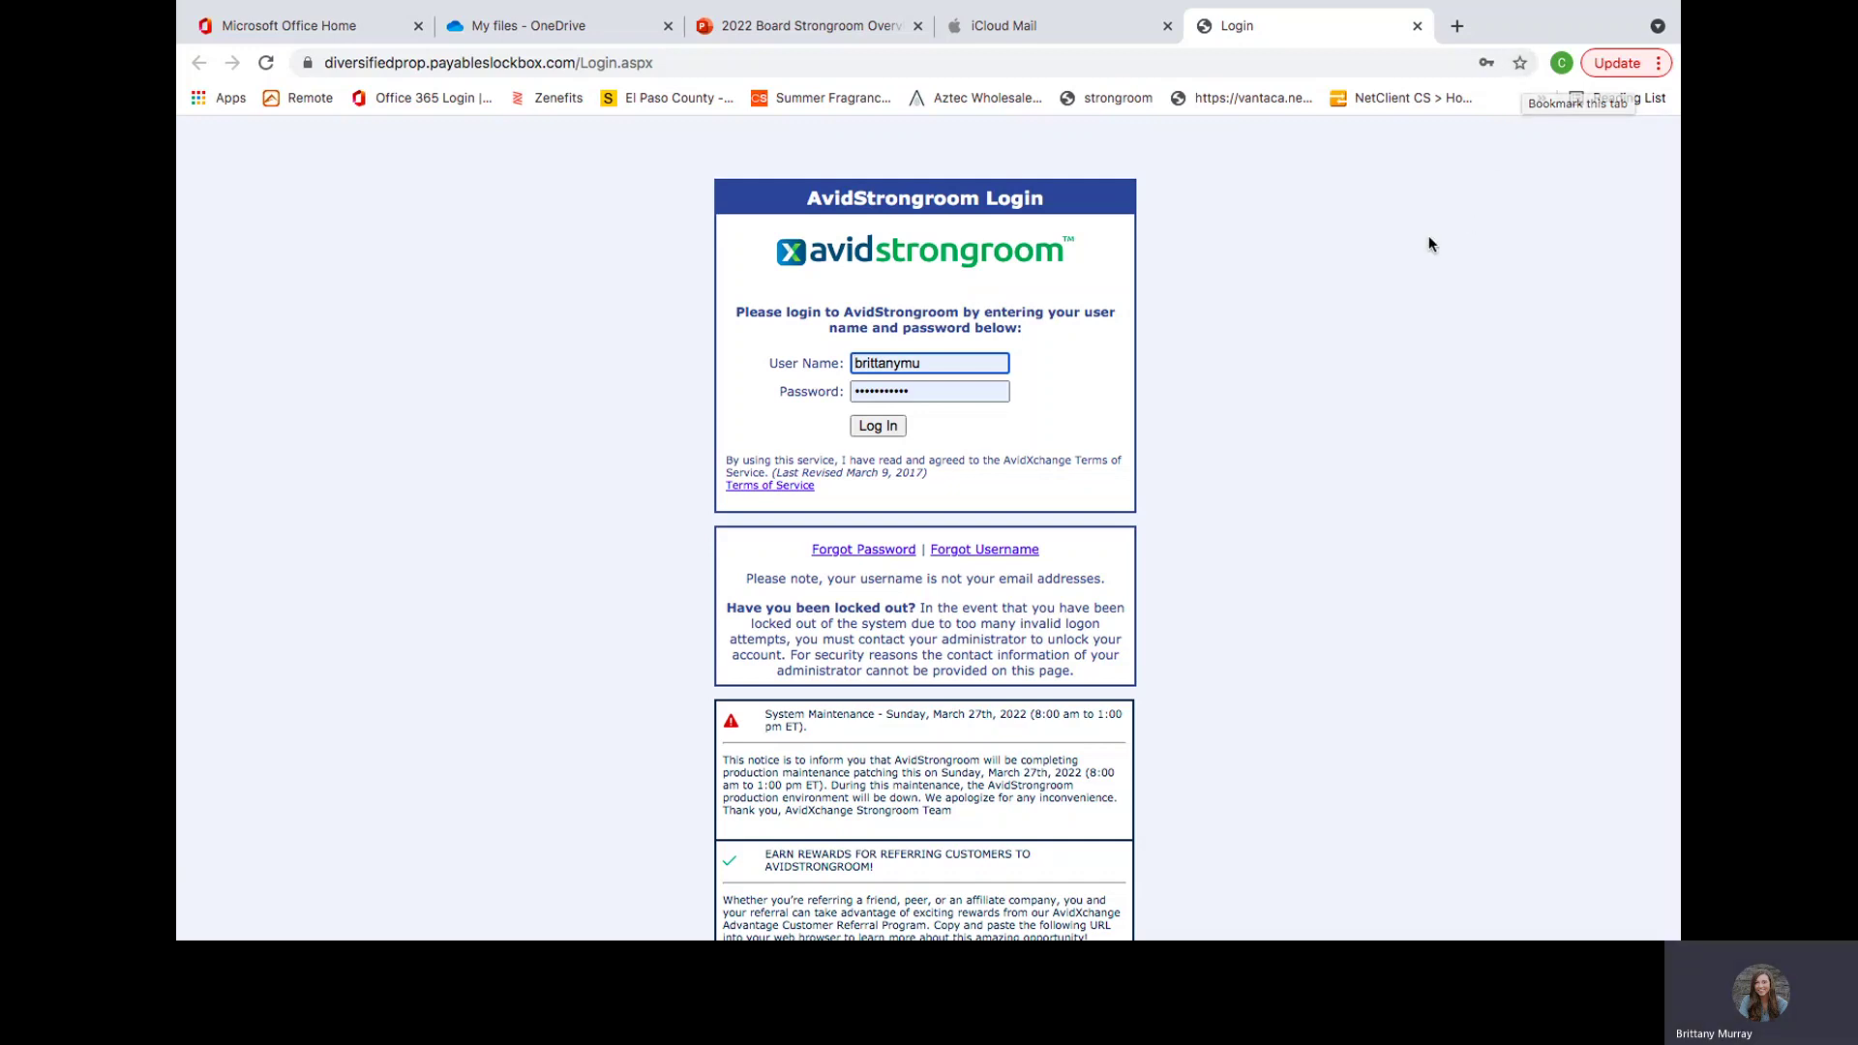
Step: Log in to Strongroom and filter My Invoices to Overdue under Date Filters
{"action": "left_click", "coordinate": [869, 426]}
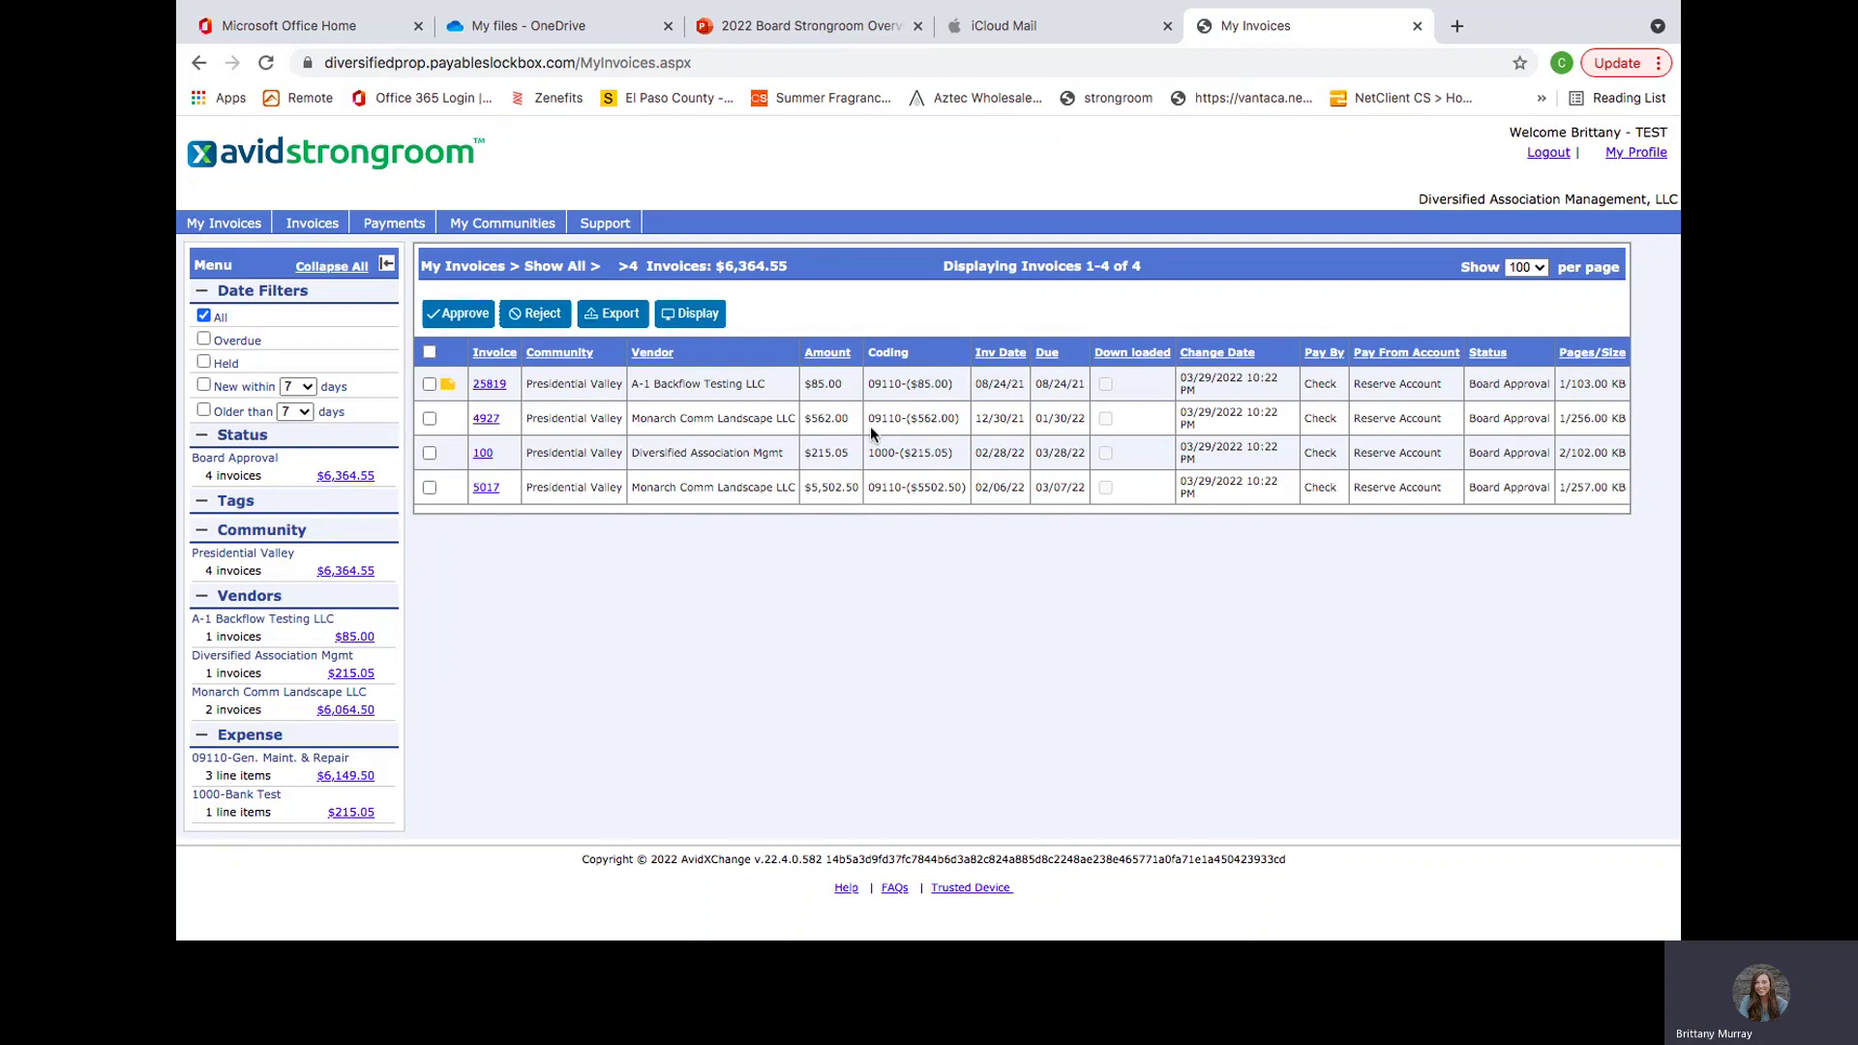
{"action": "mouse_move", "coordinate": [499, 390]}
{"action": "left_click", "coordinate": [205, 340]}
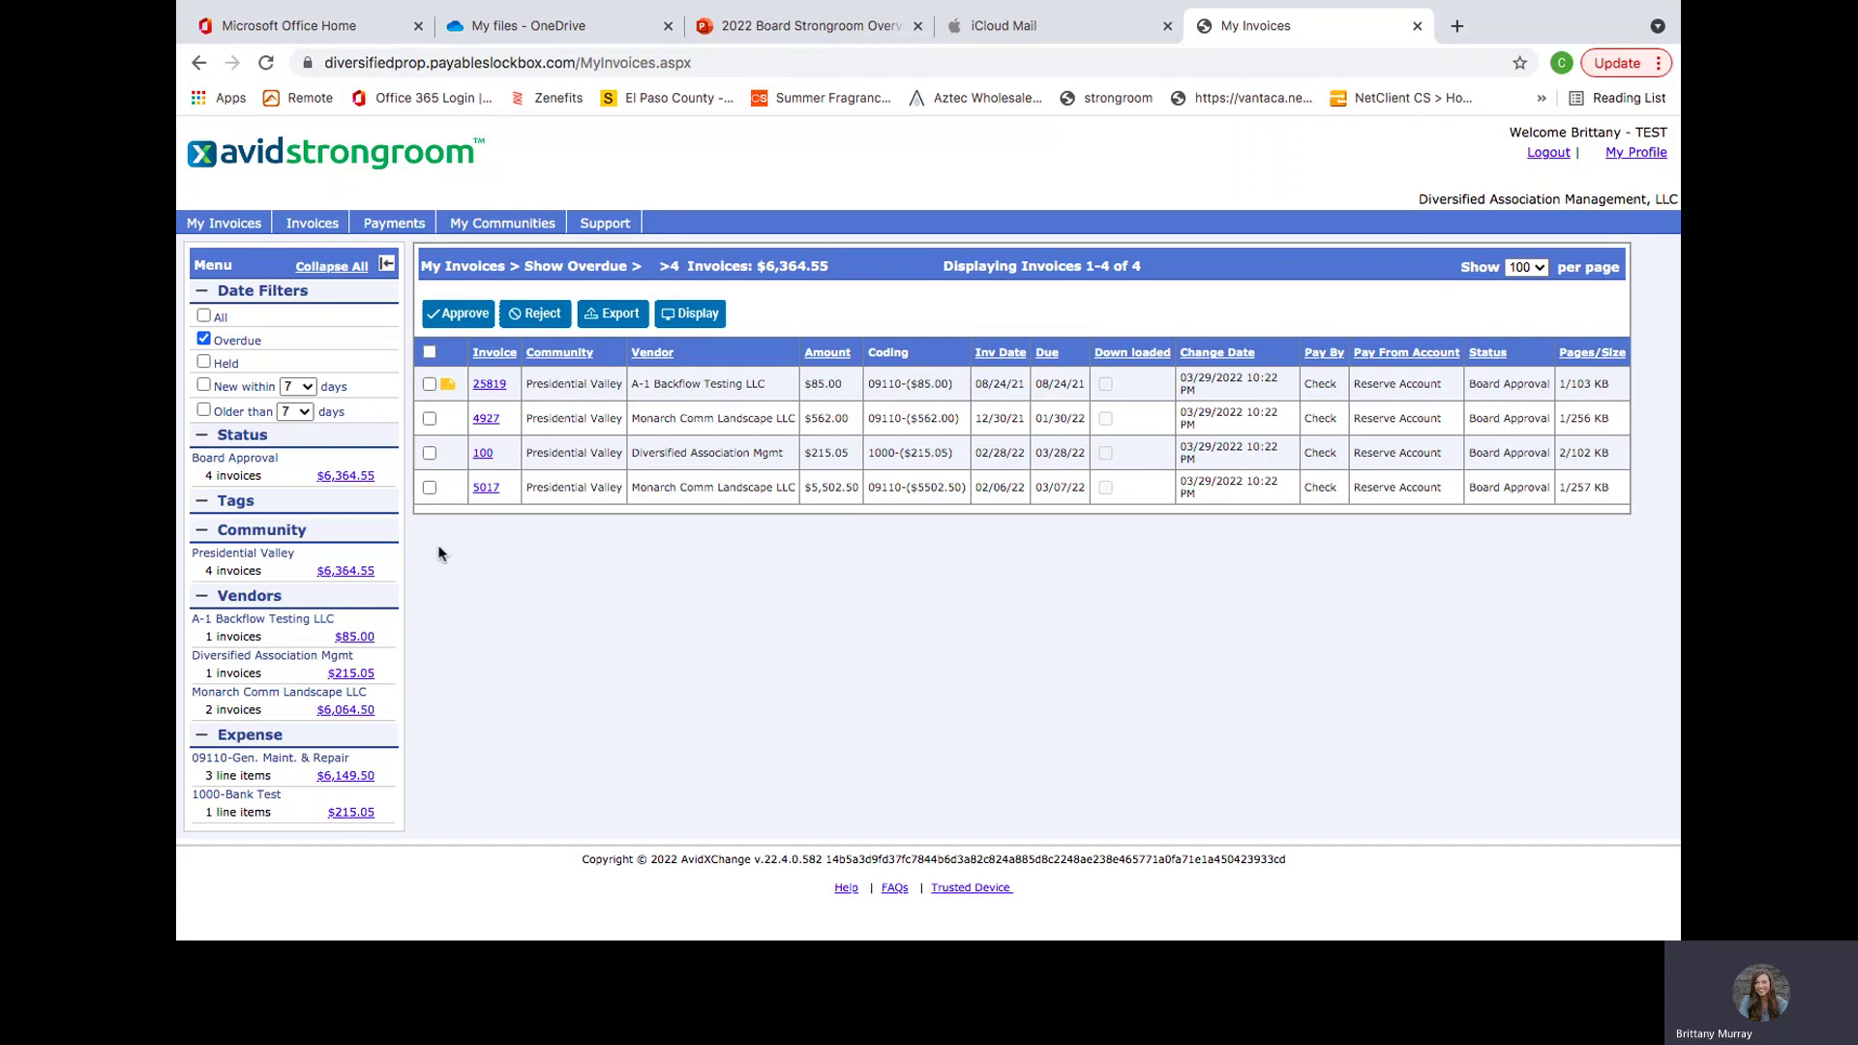
{"action": "left_click", "coordinate": [487, 389]}
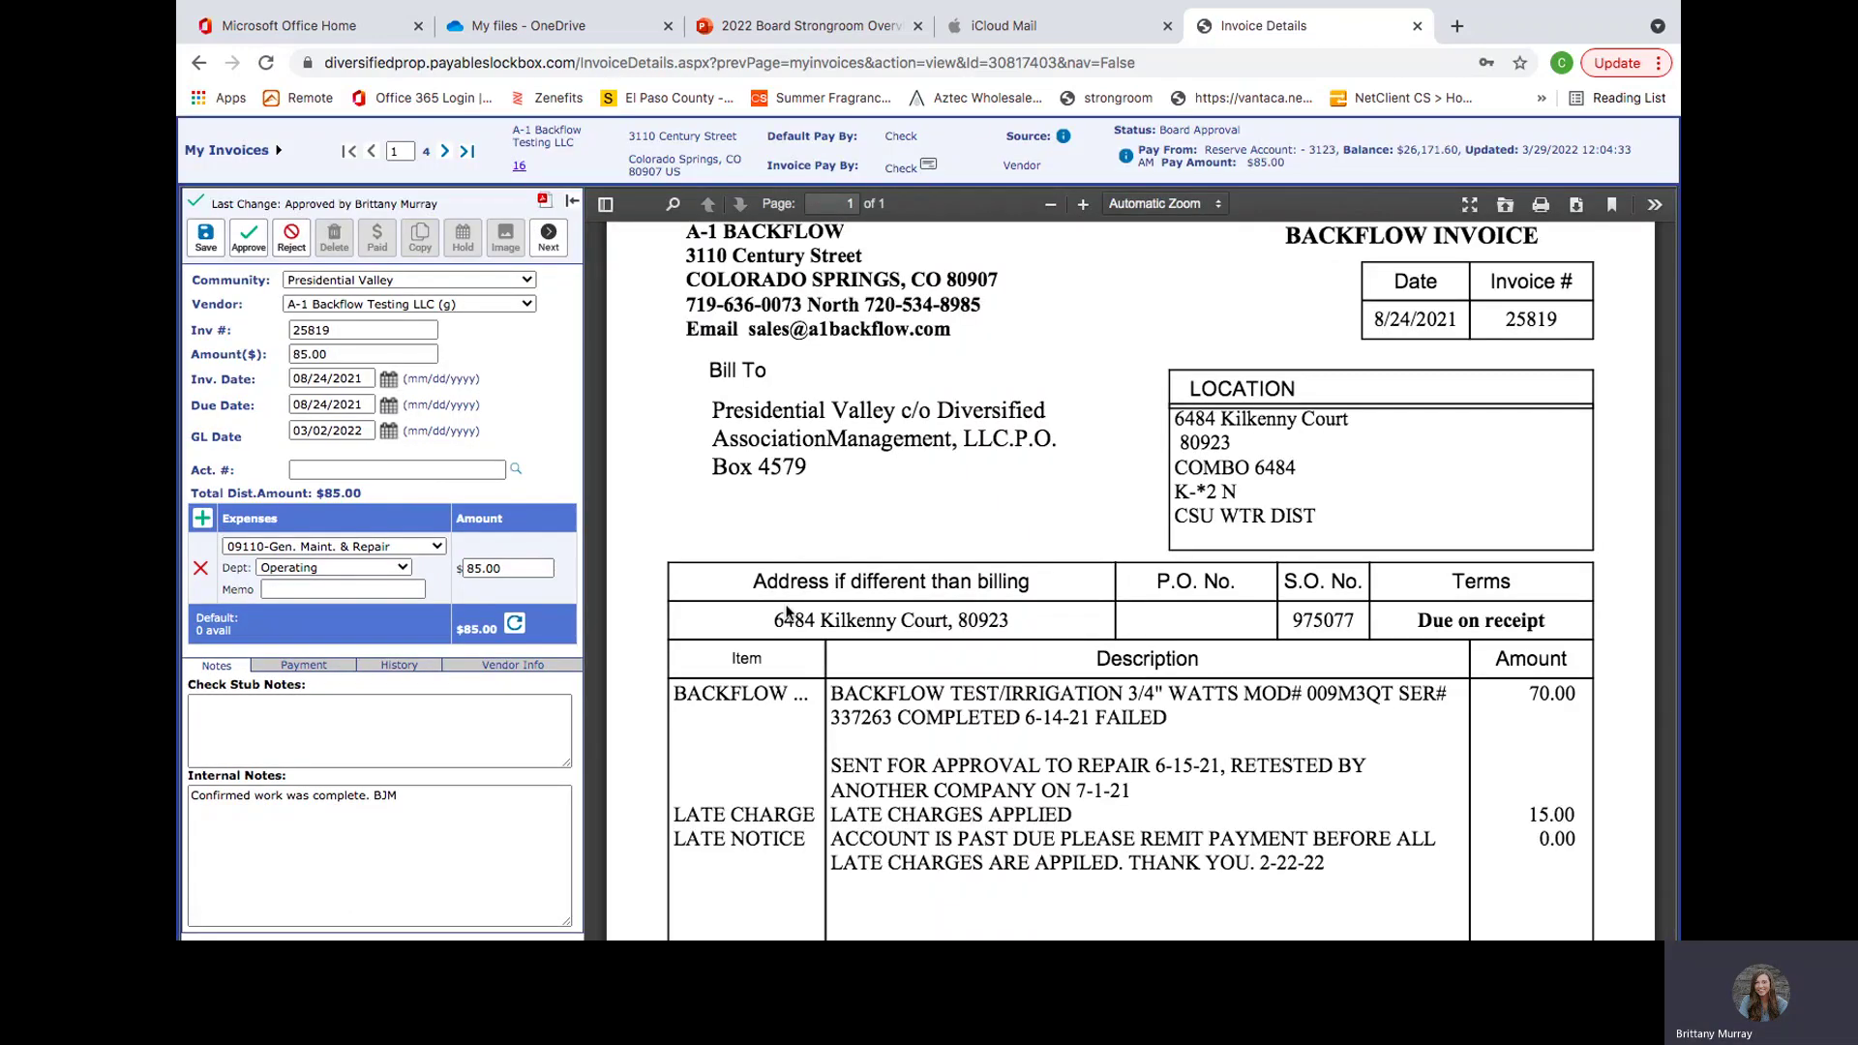
{"action": "scroll", "coordinate": [787, 612], "scroll_direction": "down", "scroll_amount": 3}
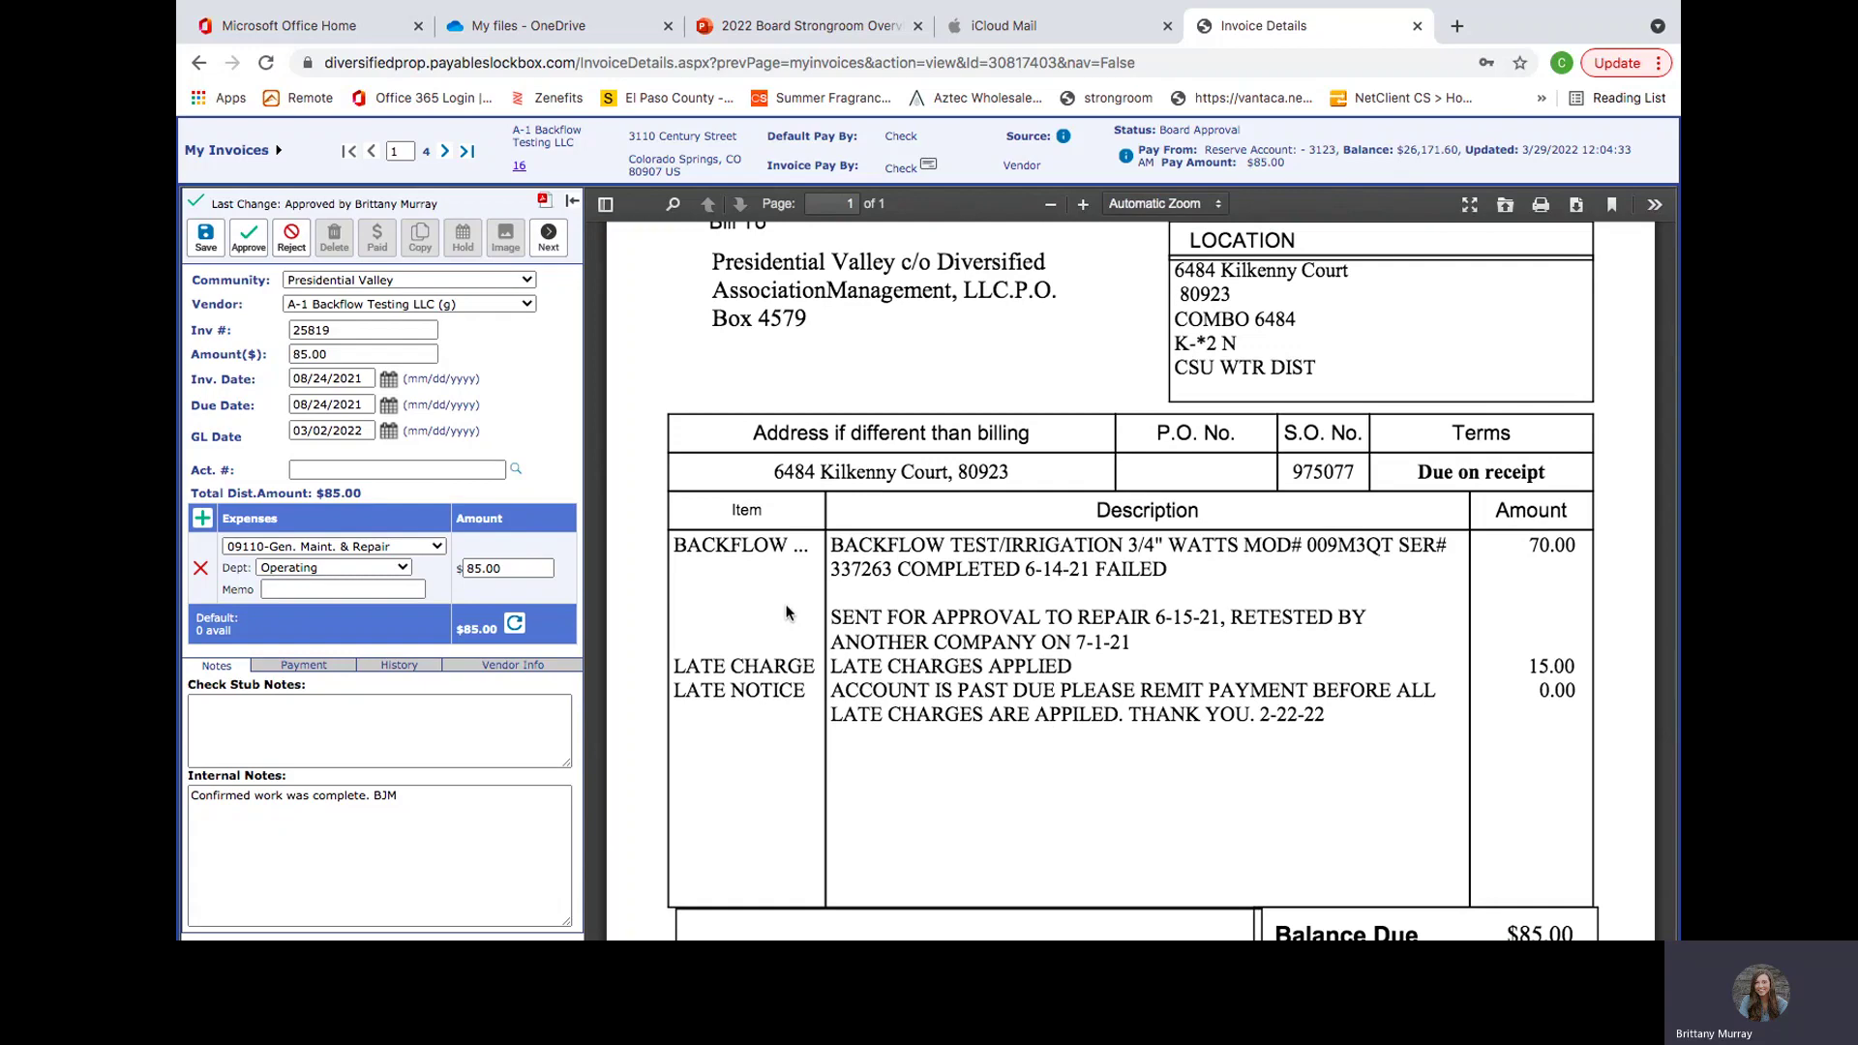
{"action": "scroll", "coordinate": [786, 612], "scroll_direction": "up", "scroll_amount": 1}
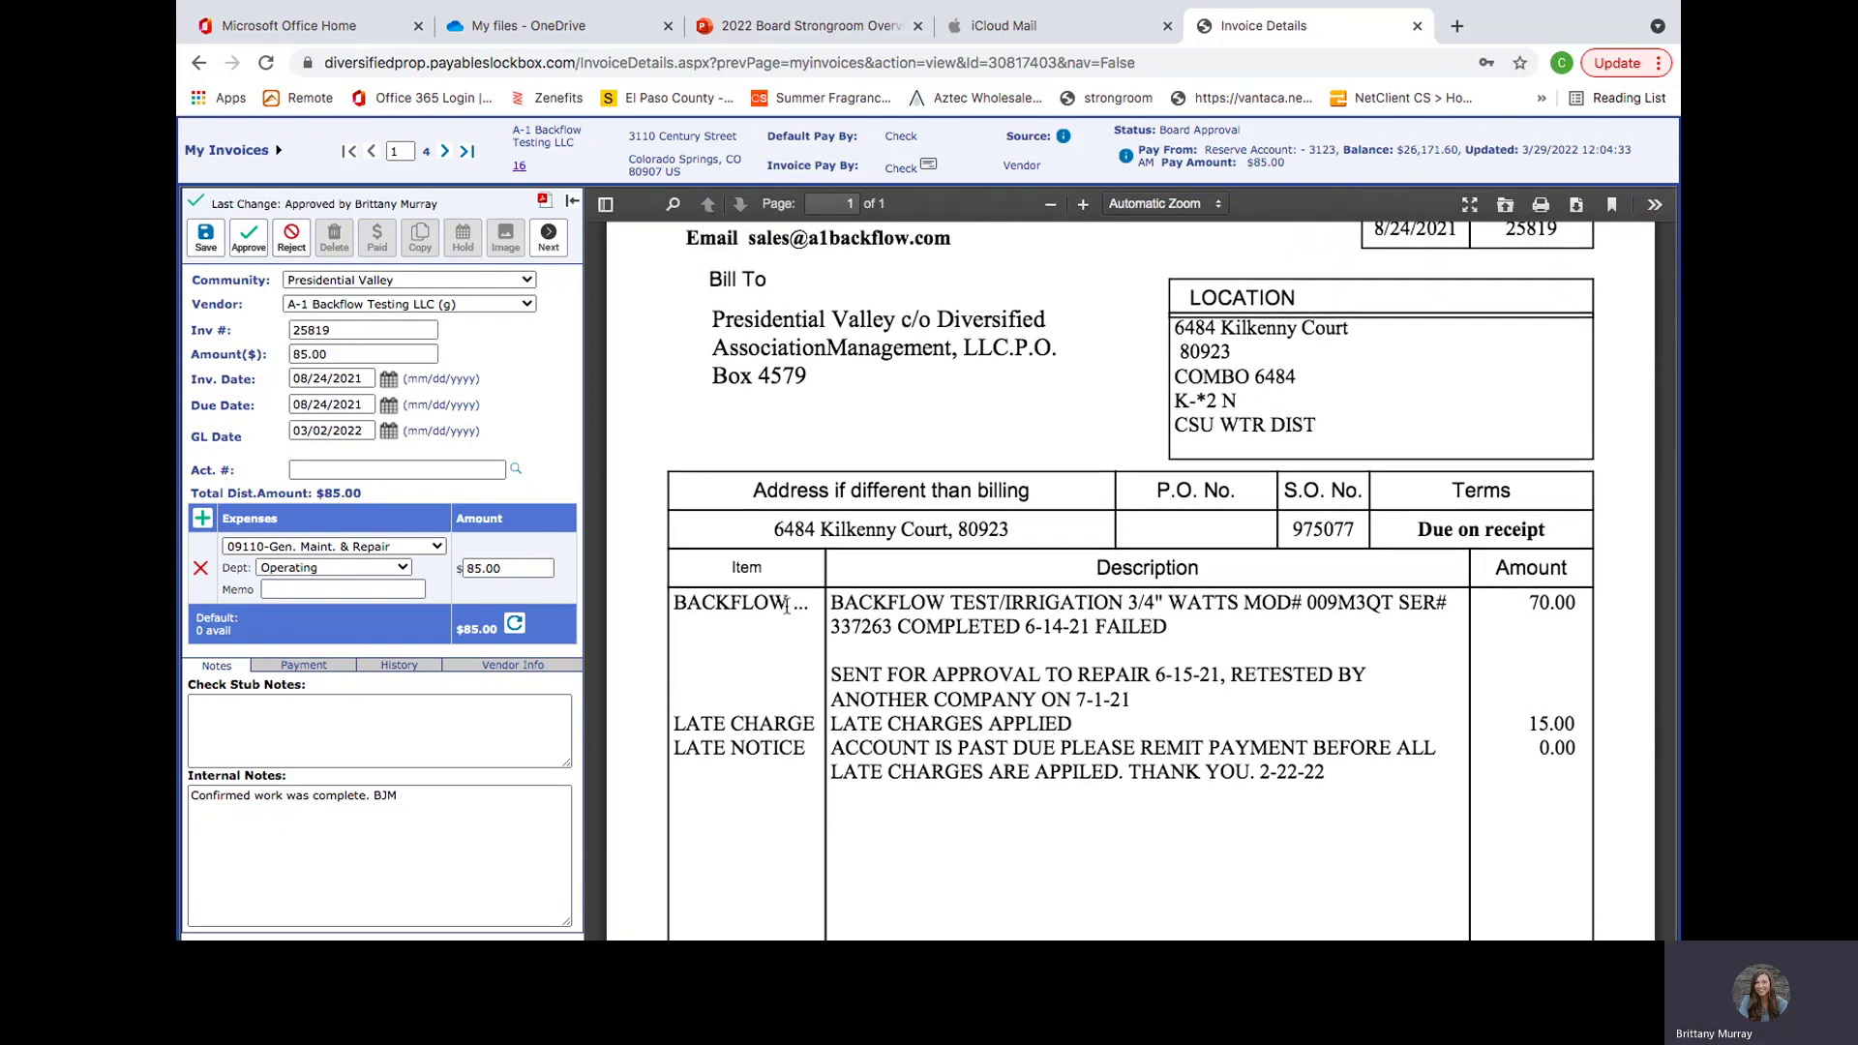
{"action": "scroll", "coordinate": [787, 607], "scroll_direction": "up", "scroll_amount": 2}
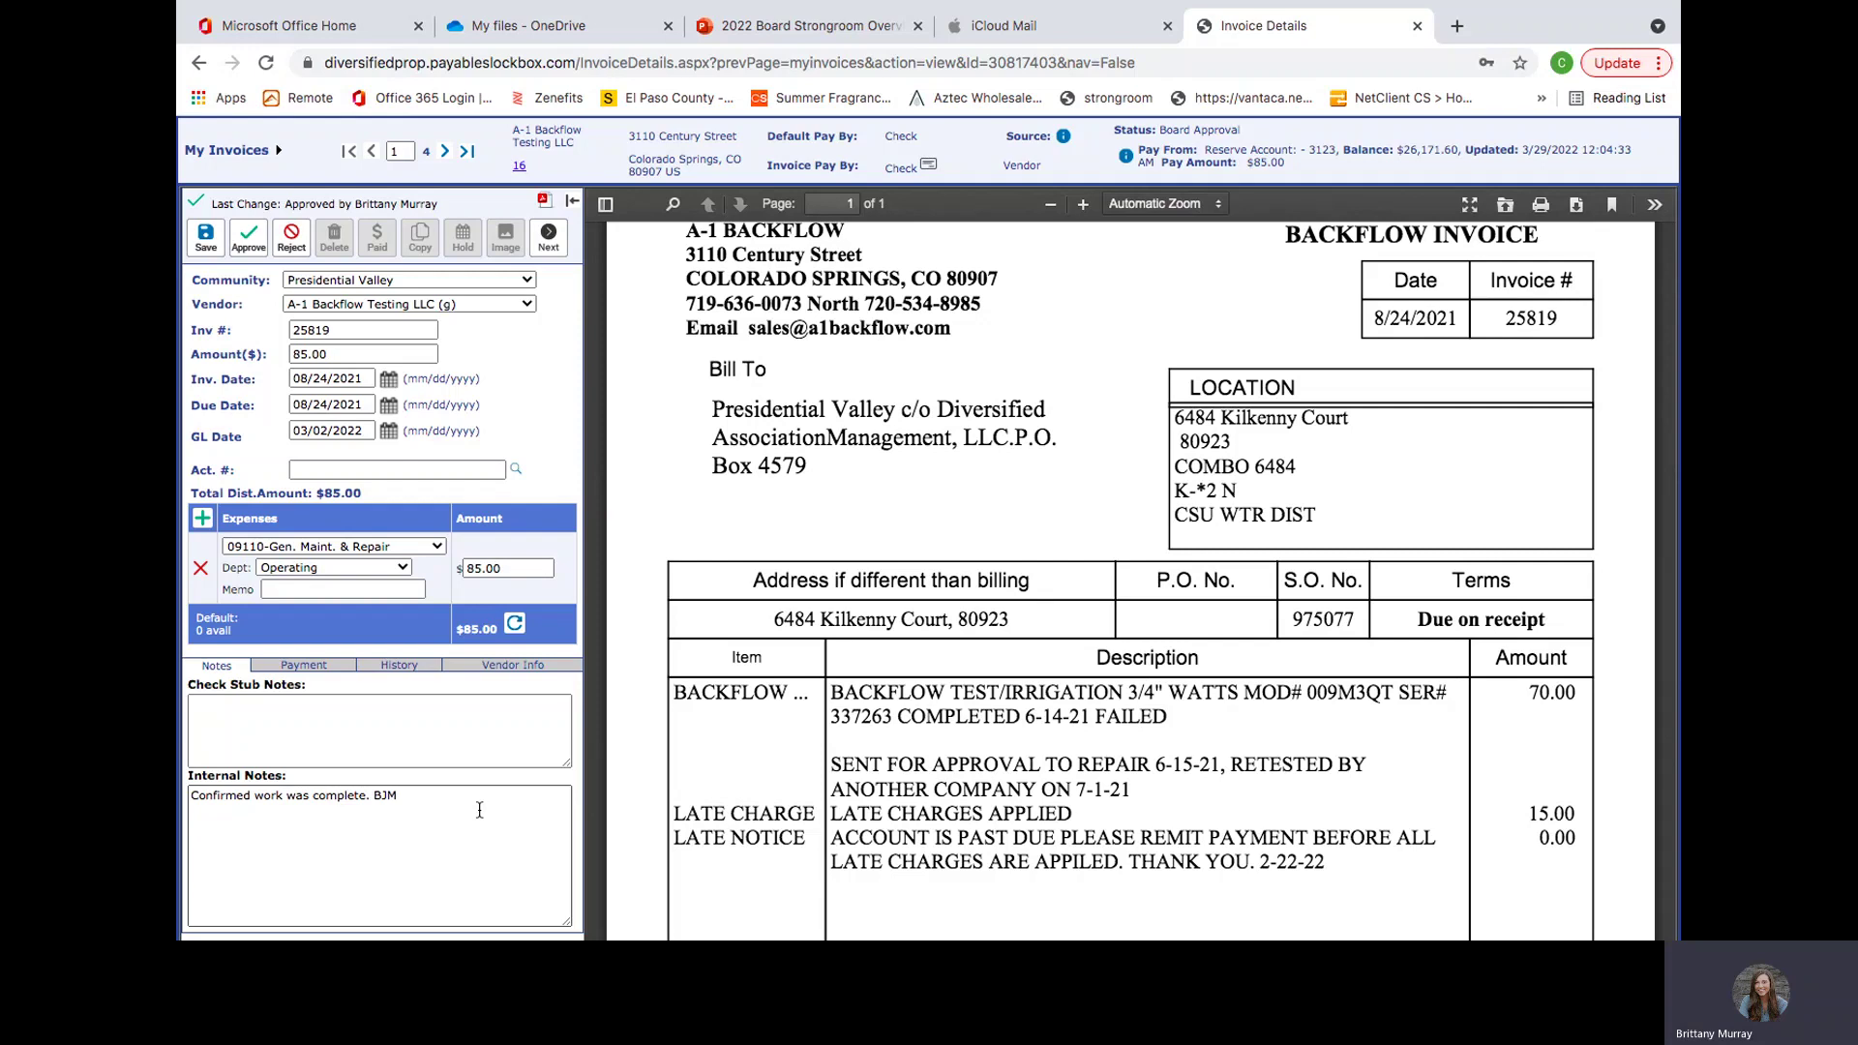
{"action": "left_click", "coordinate": [416, 667]}
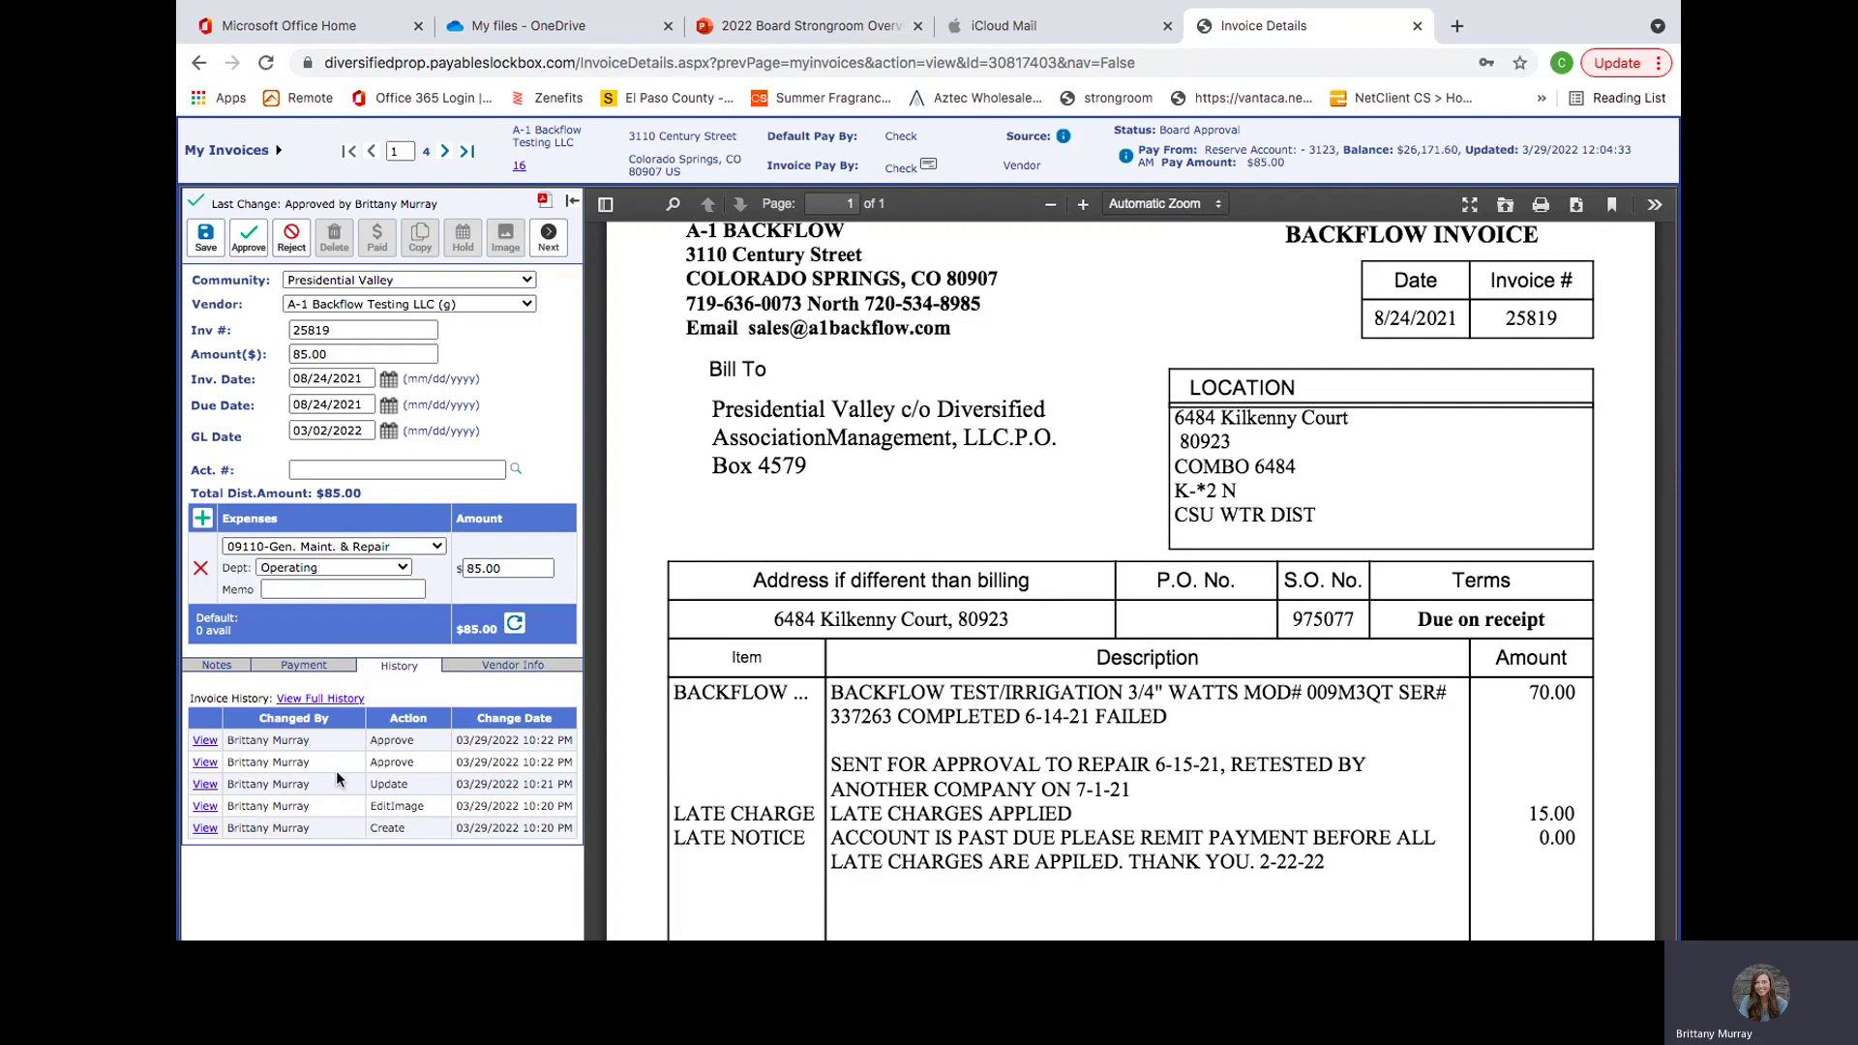
{"action": "left_click", "coordinate": [219, 665]}
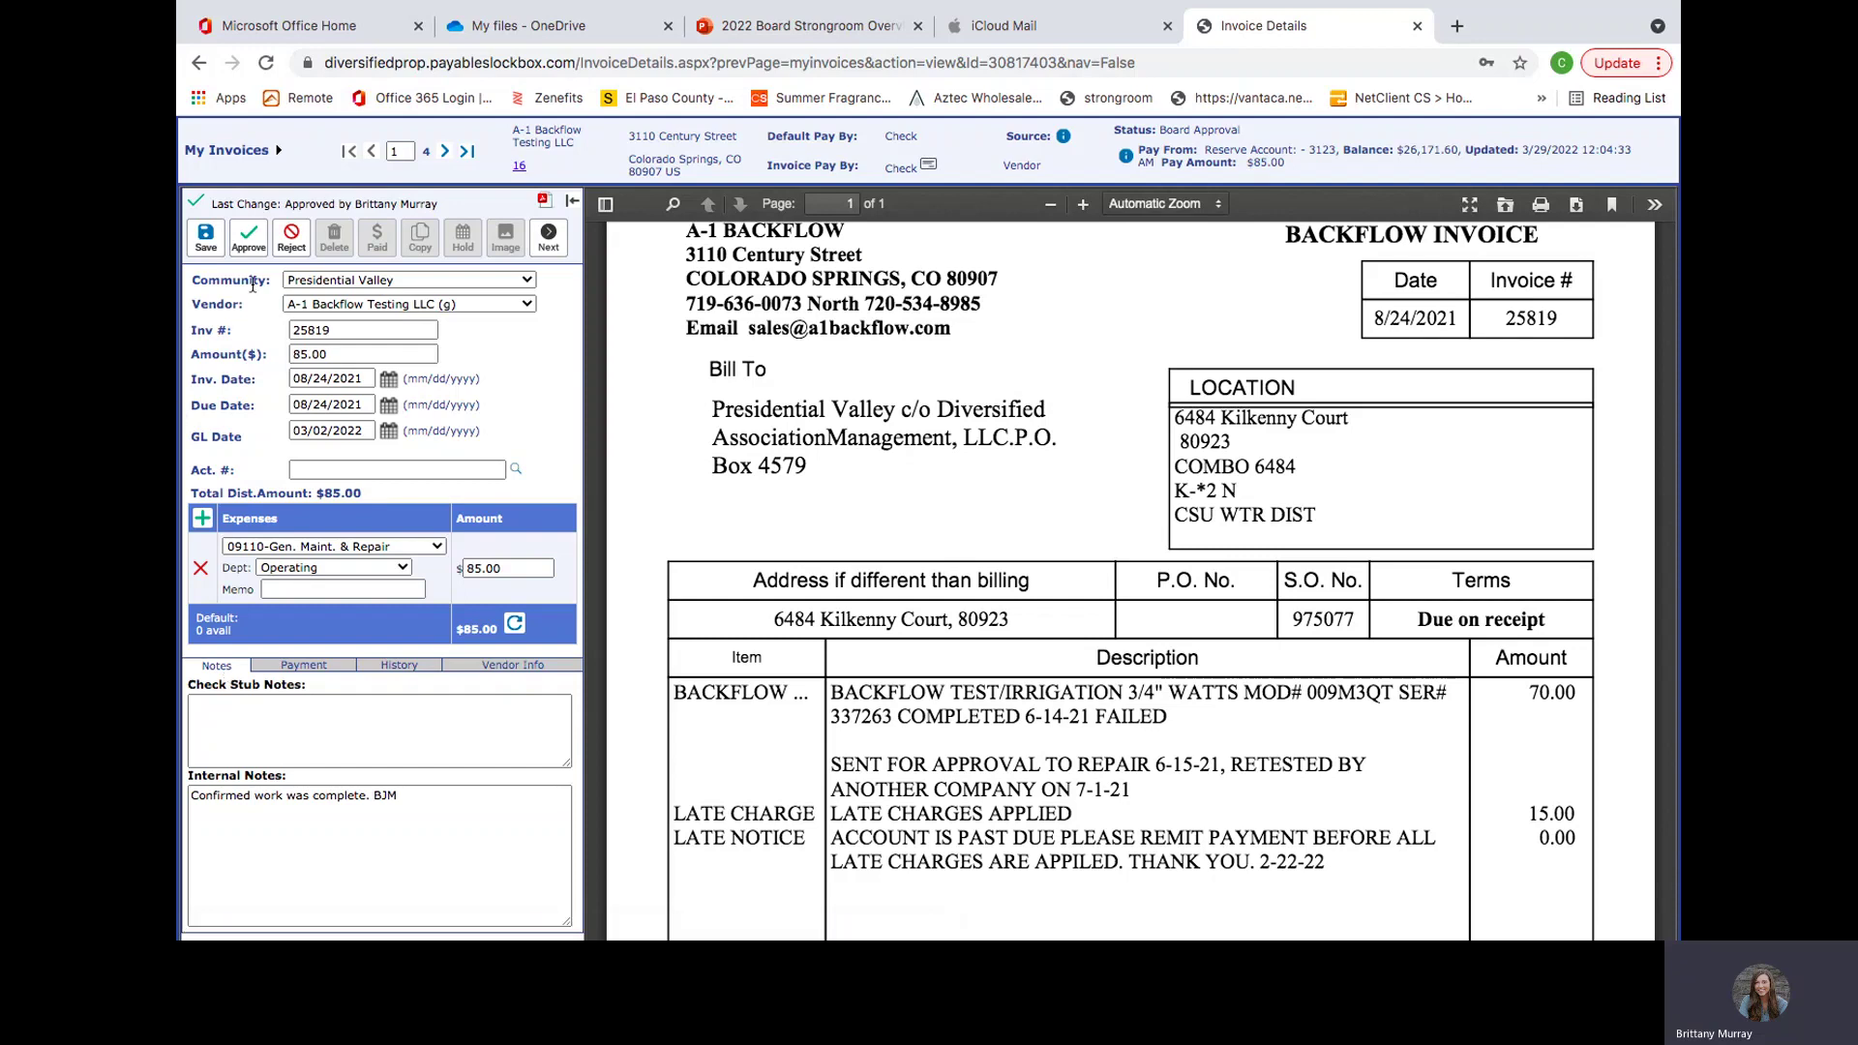
Step: Approve the A-1 Backflow invoice, then review the PDF of Monarch invoice 4927 ($562.00)
{"action": "left_click", "coordinate": [249, 239]}
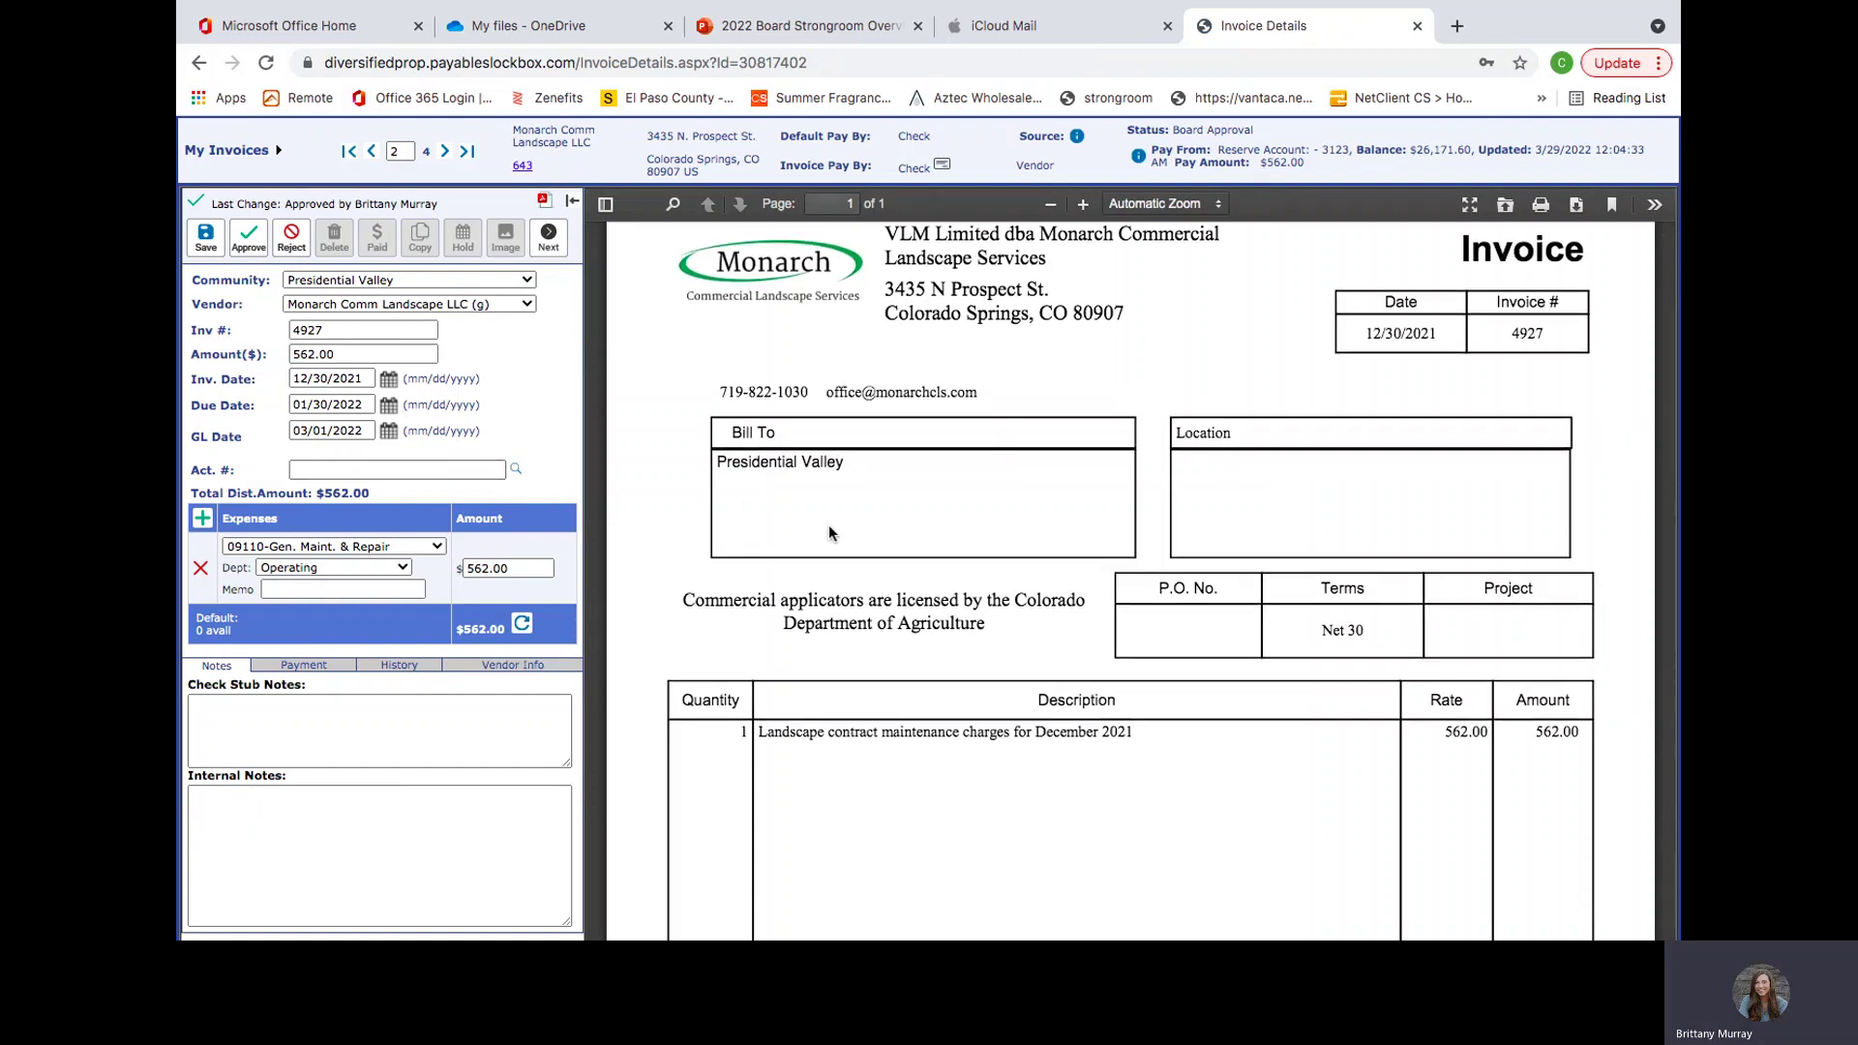
{"action": "scroll", "coordinate": [828, 524], "scroll_direction": "down", "scroll_amount": 1}
{"action": "scroll", "coordinate": [830, 527], "scroll_direction": "down", "scroll_amount": 1}
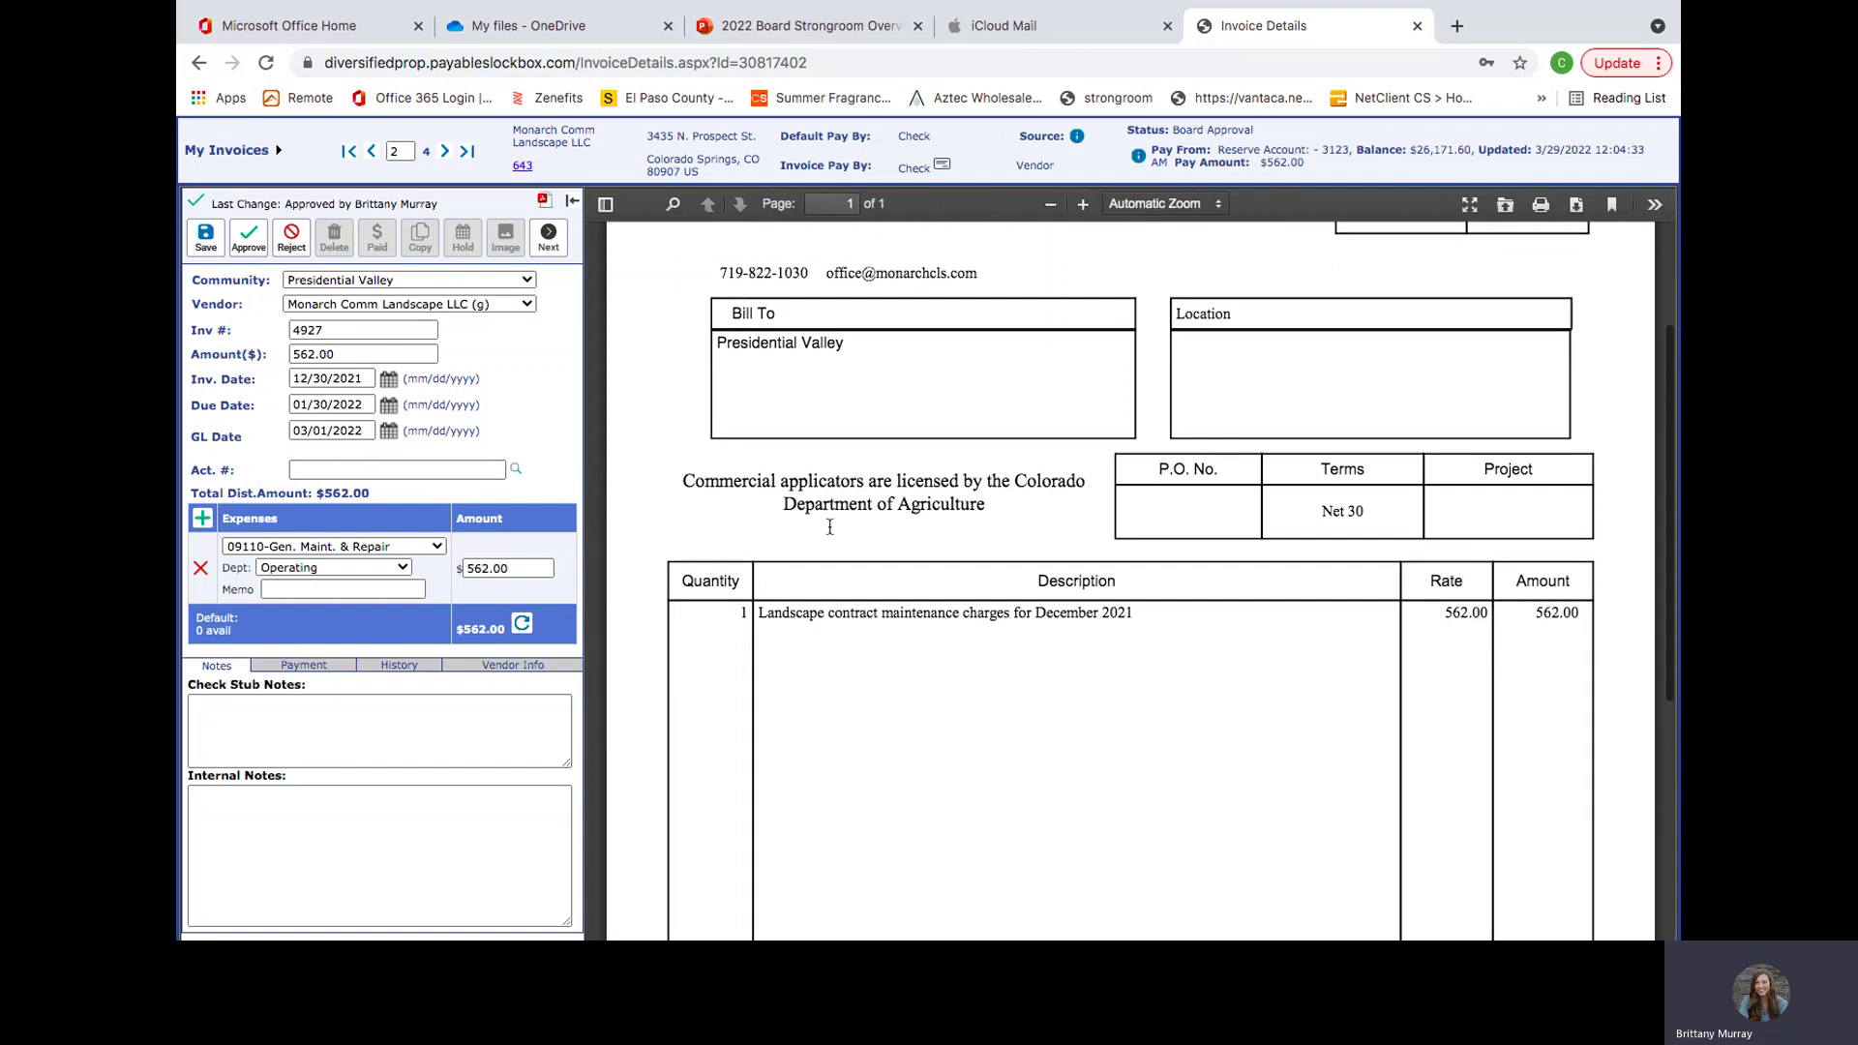
{"action": "scroll", "coordinate": [832, 531], "scroll_direction": "down", "scroll_amount": 1}
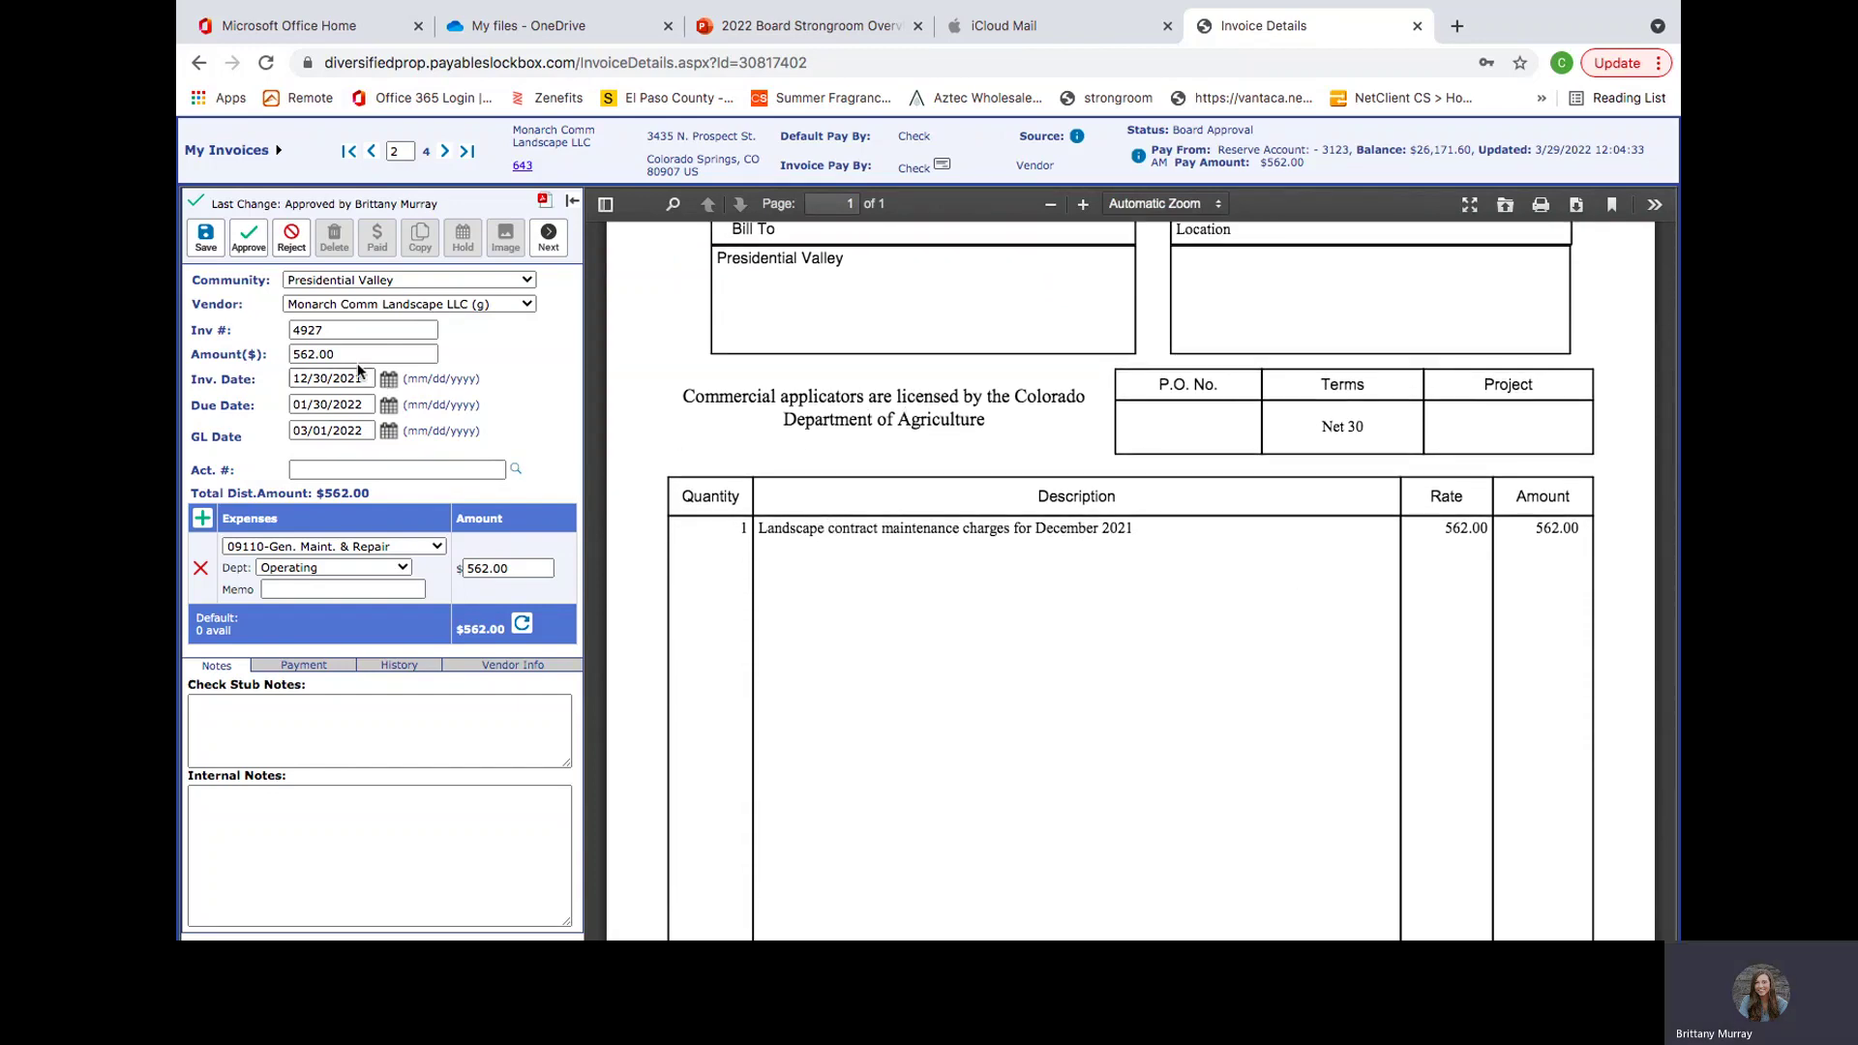
{"action": "scroll", "coordinate": [852, 453], "scroll_direction": "up", "scroll_amount": 3}
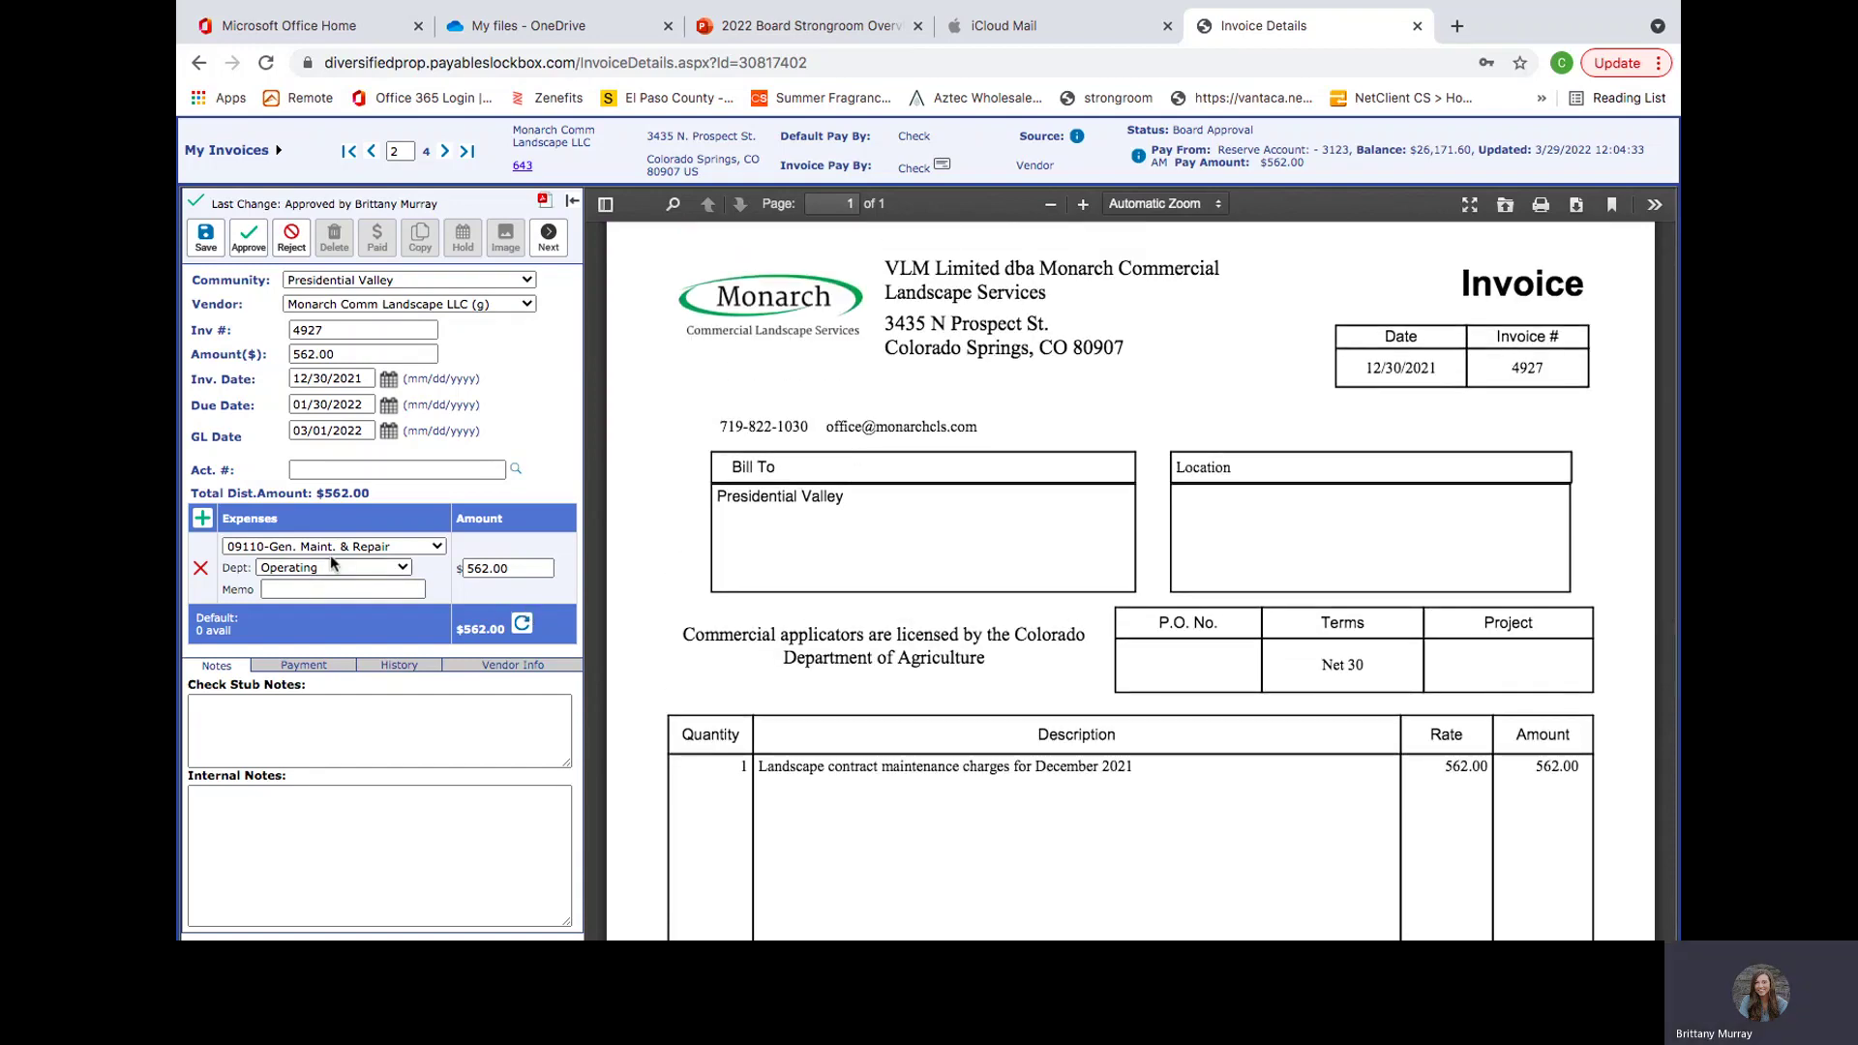
{"action": "left_click", "coordinate": [250, 238]}
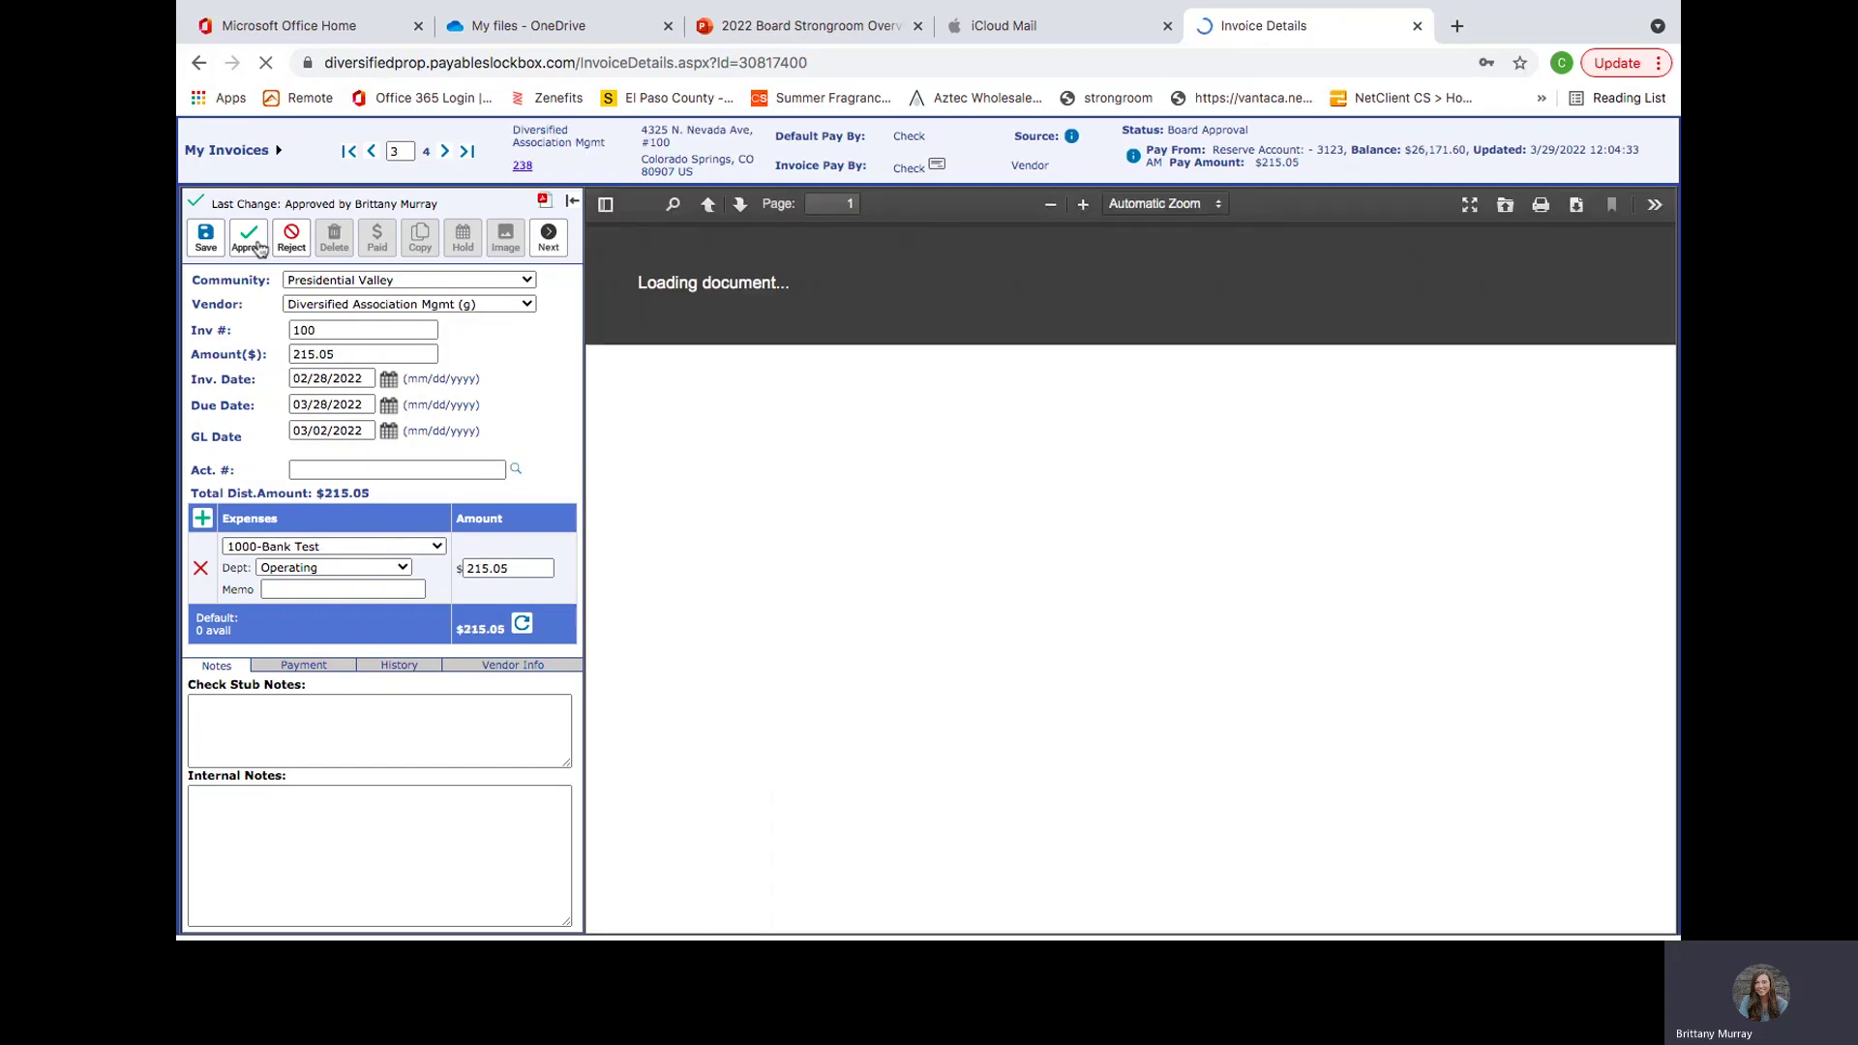
{"action": "scroll", "coordinate": [862, 572], "scroll_direction": "up", "scroll_amount": 6}
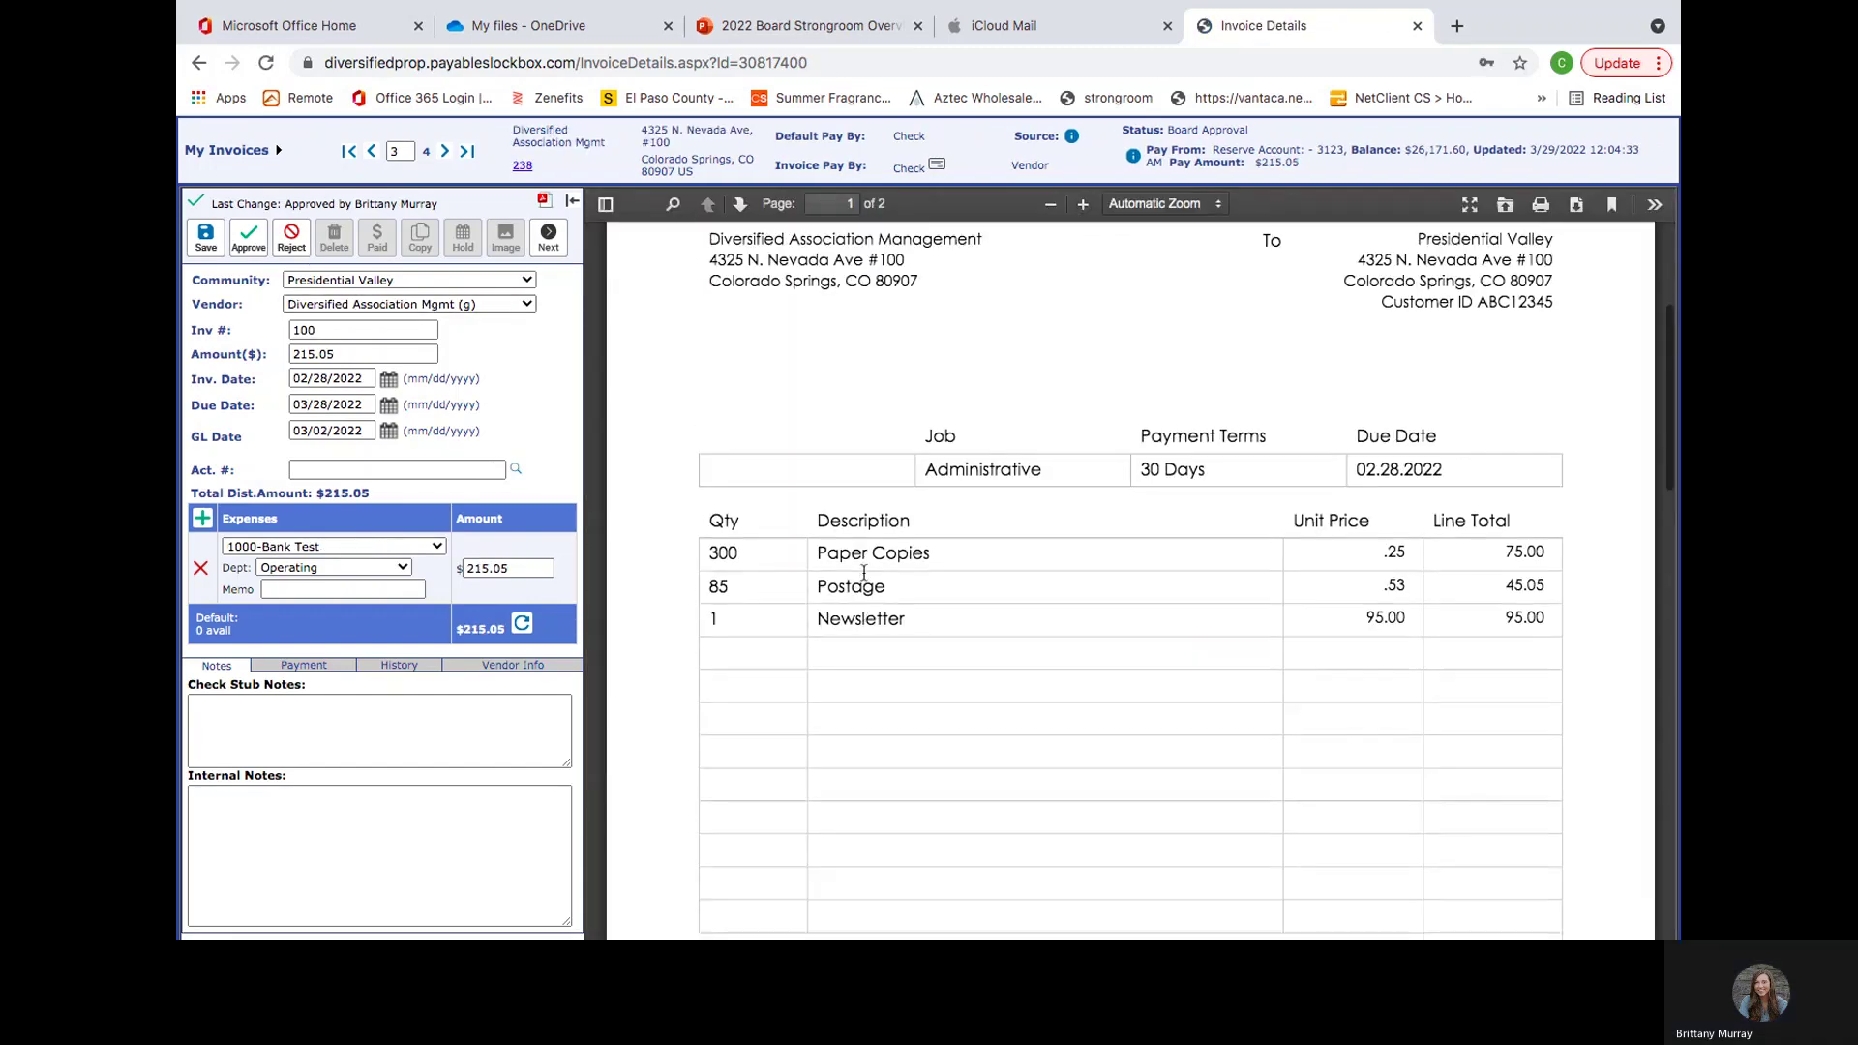
{"action": "scroll", "coordinate": [862, 578], "scroll_direction": "down", "scroll_amount": 1}
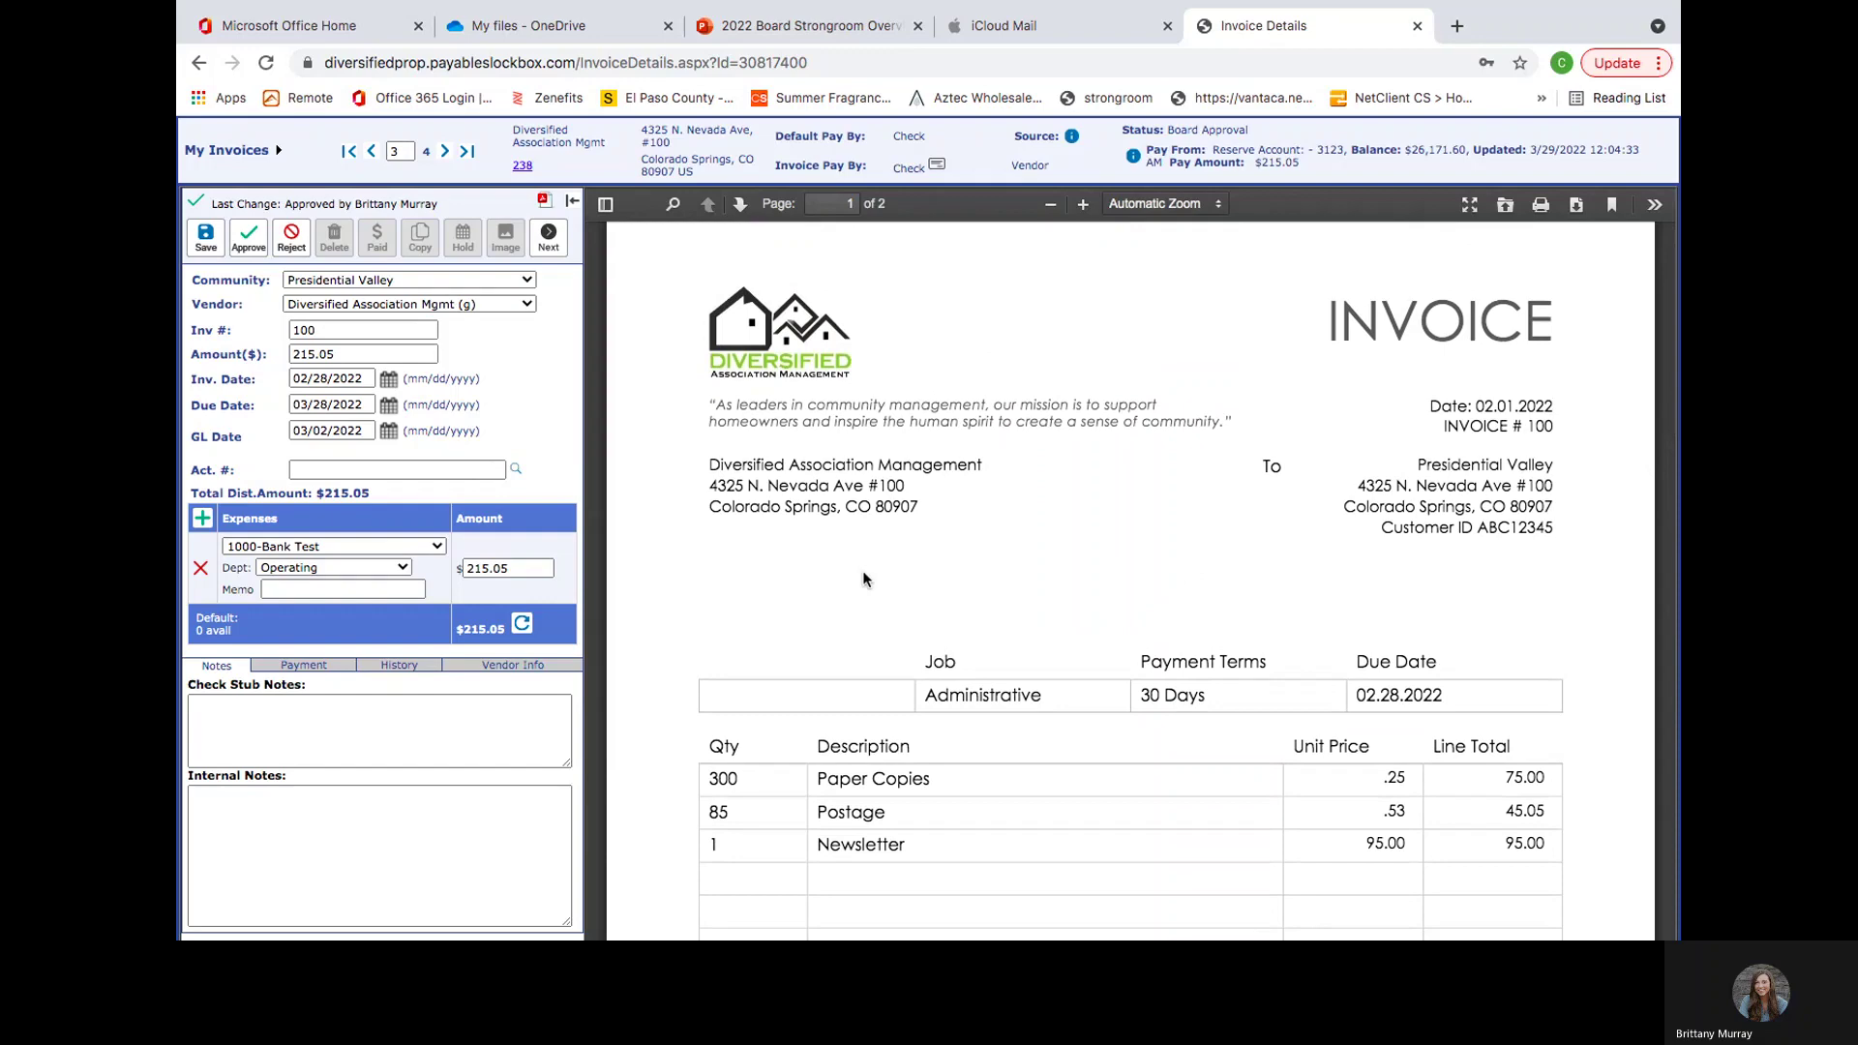
{"action": "scroll", "coordinate": [864, 578], "scroll_direction": "down", "scroll_amount": 3}
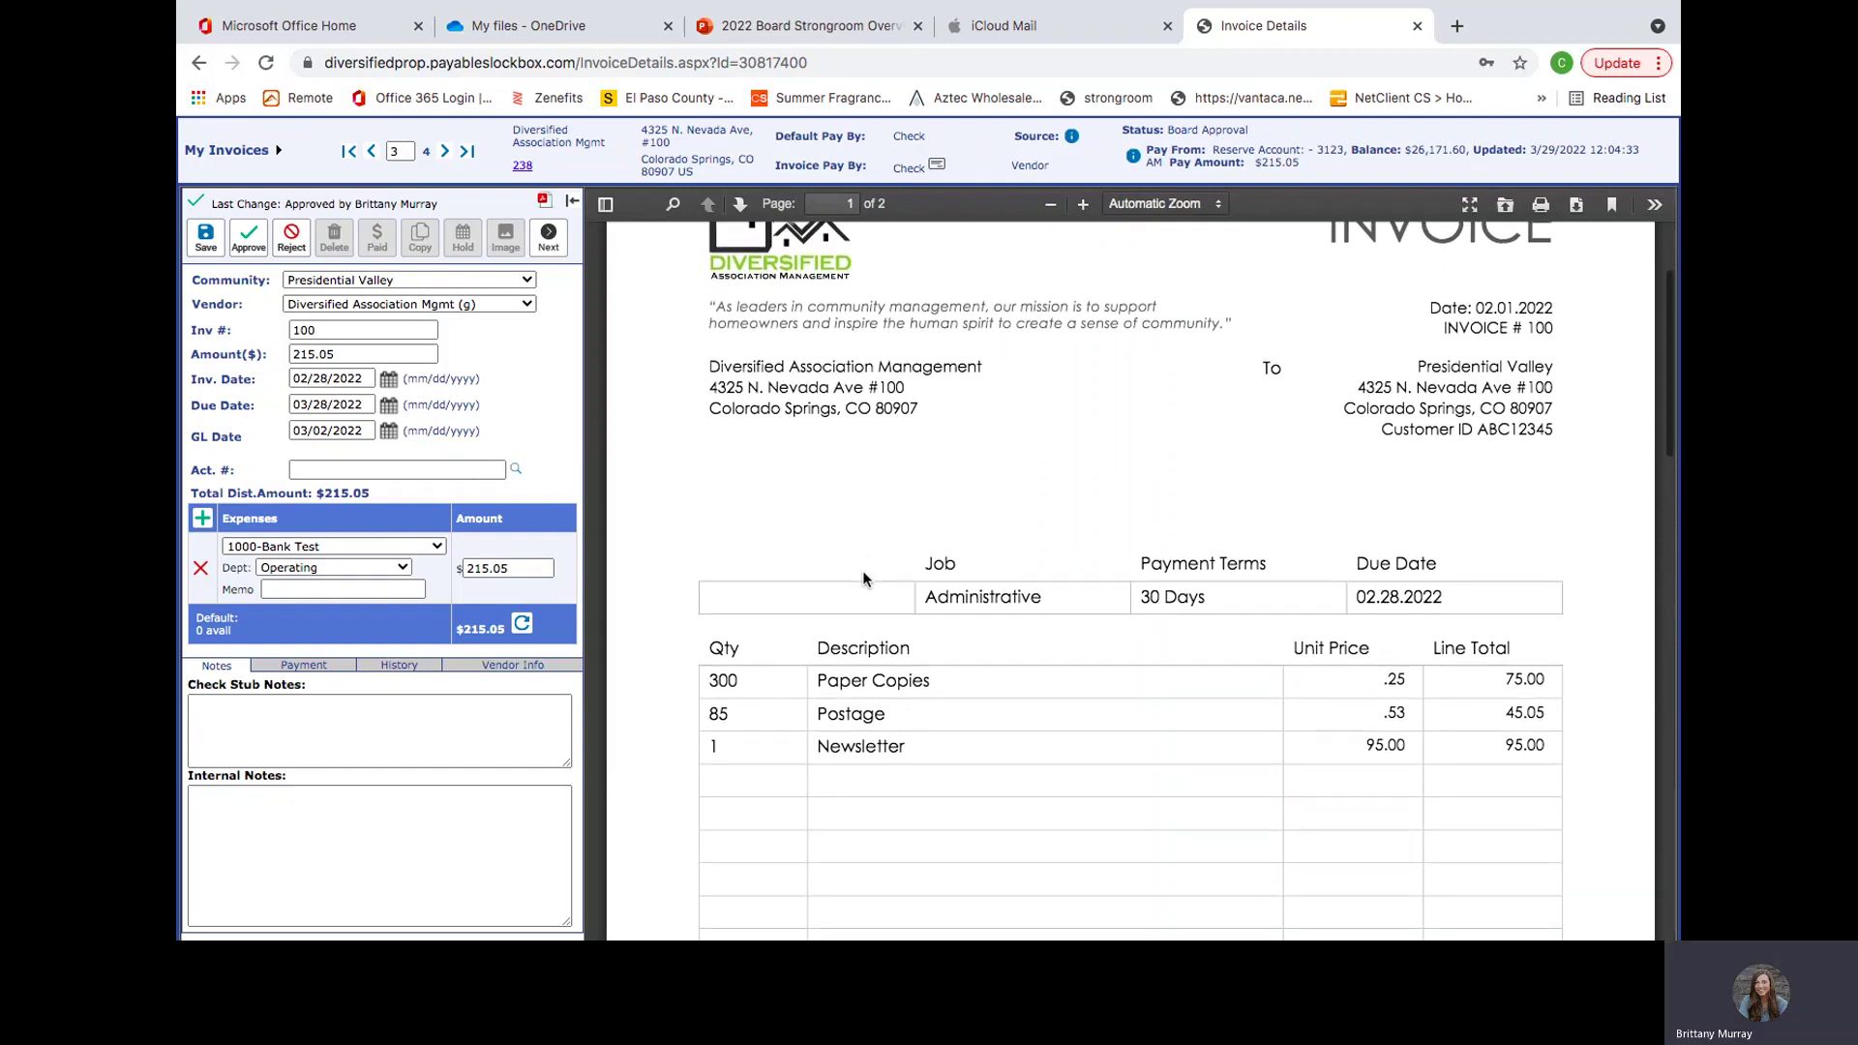
{"action": "scroll", "coordinate": [865, 576], "scroll_direction": "down", "scroll_amount": 5}
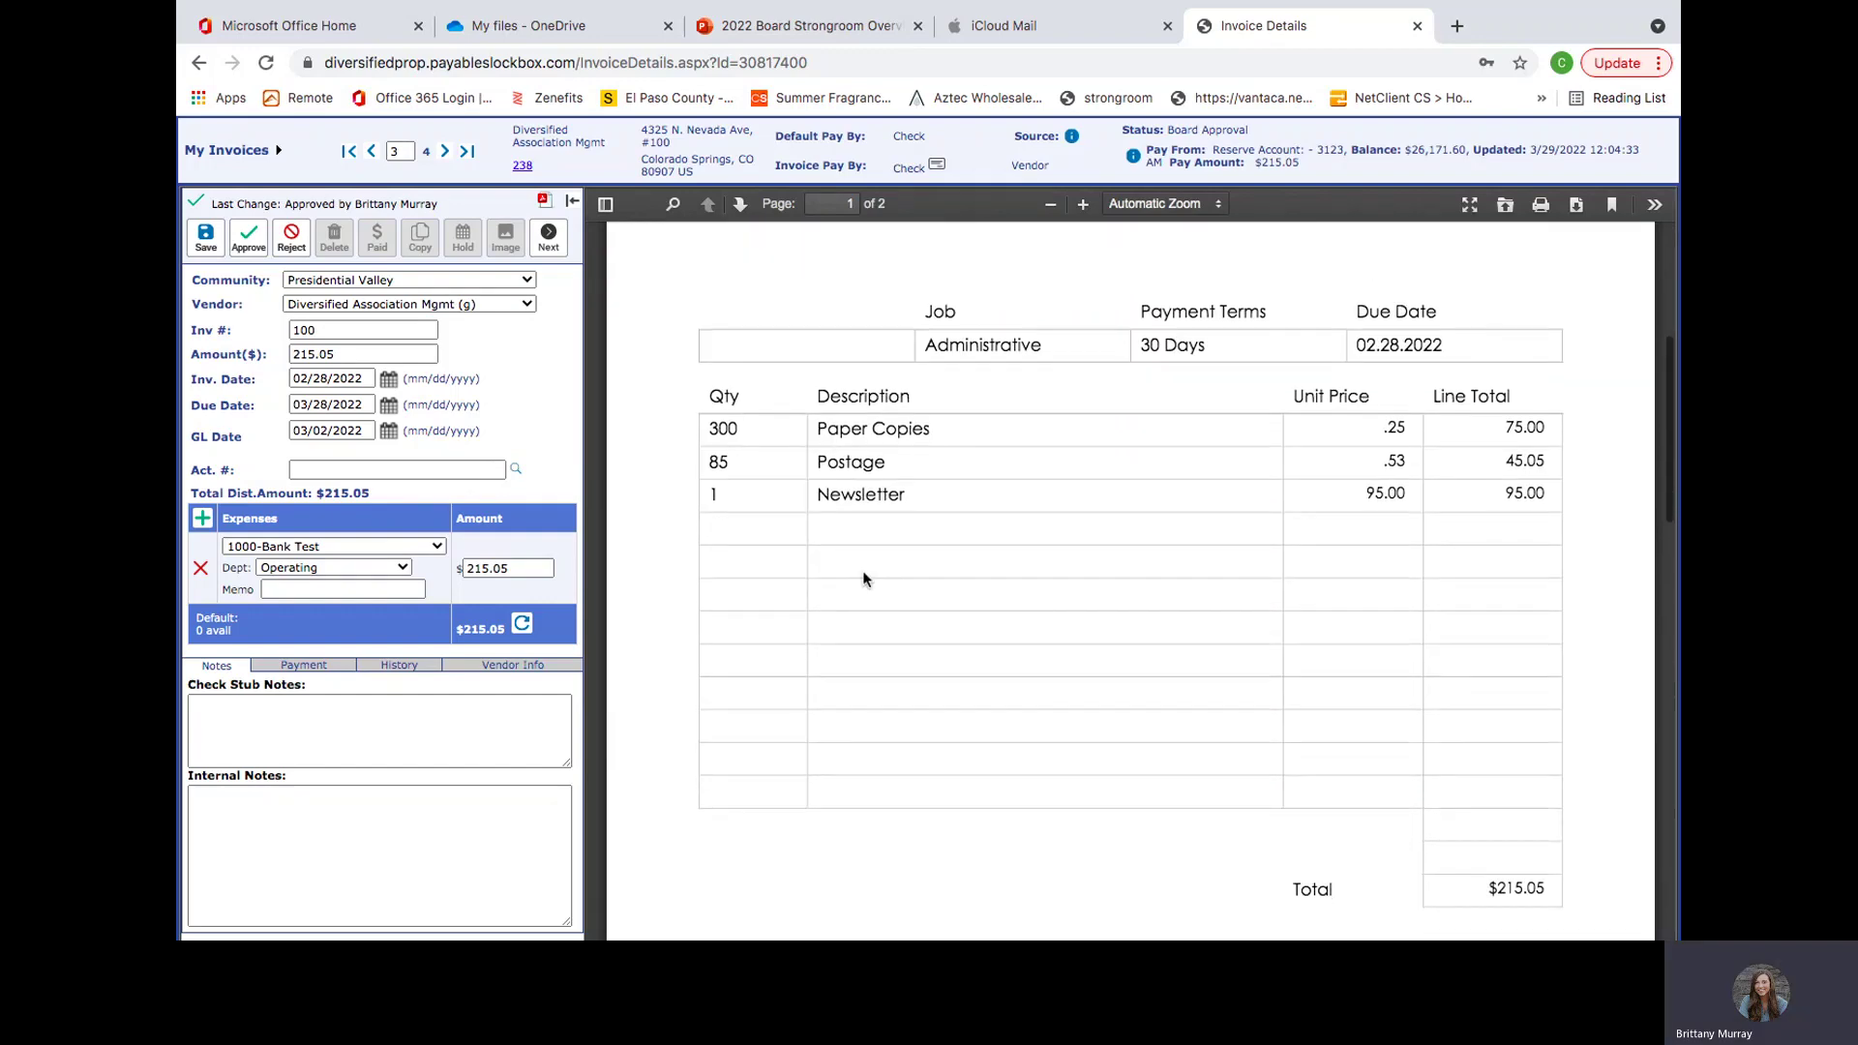
{"action": "scroll", "coordinate": [864, 578], "scroll_direction": "down", "scroll_amount": 5}
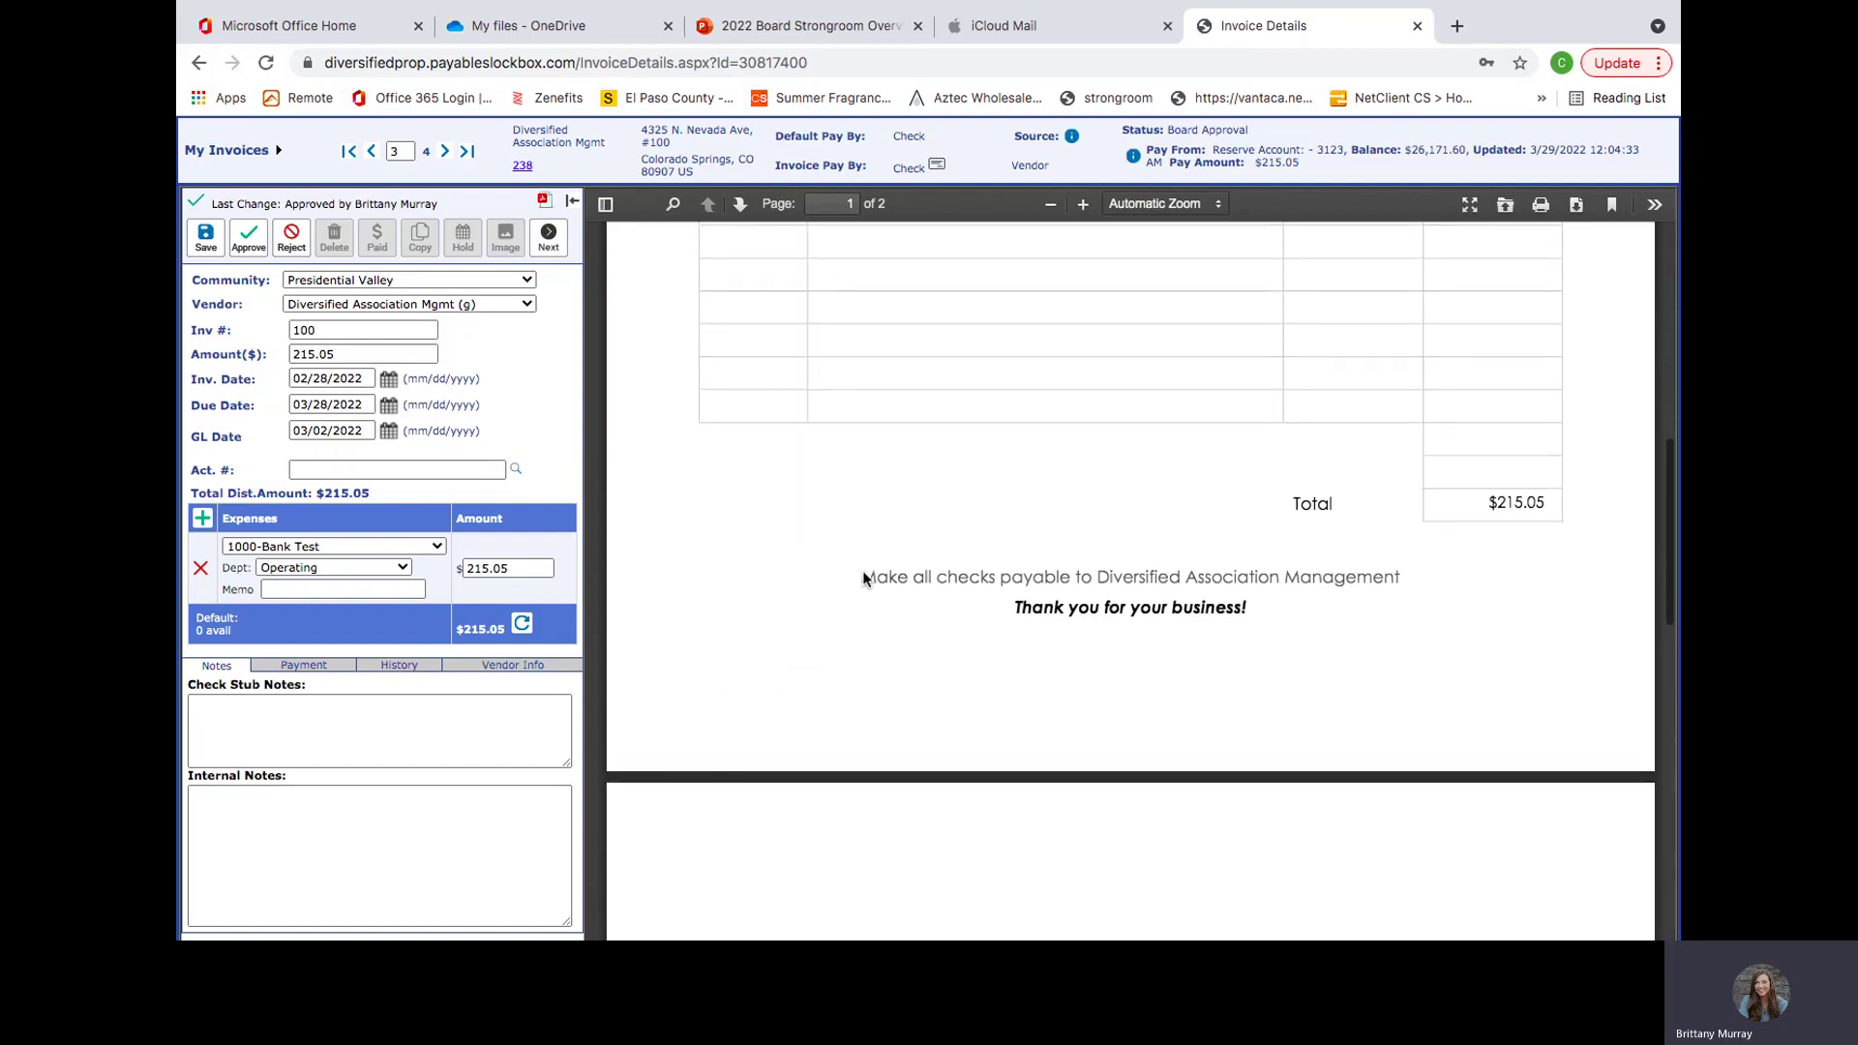
{"action": "scroll", "coordinate": [865, 577], "scroll_direction": "up", "scroll_amount": 15}
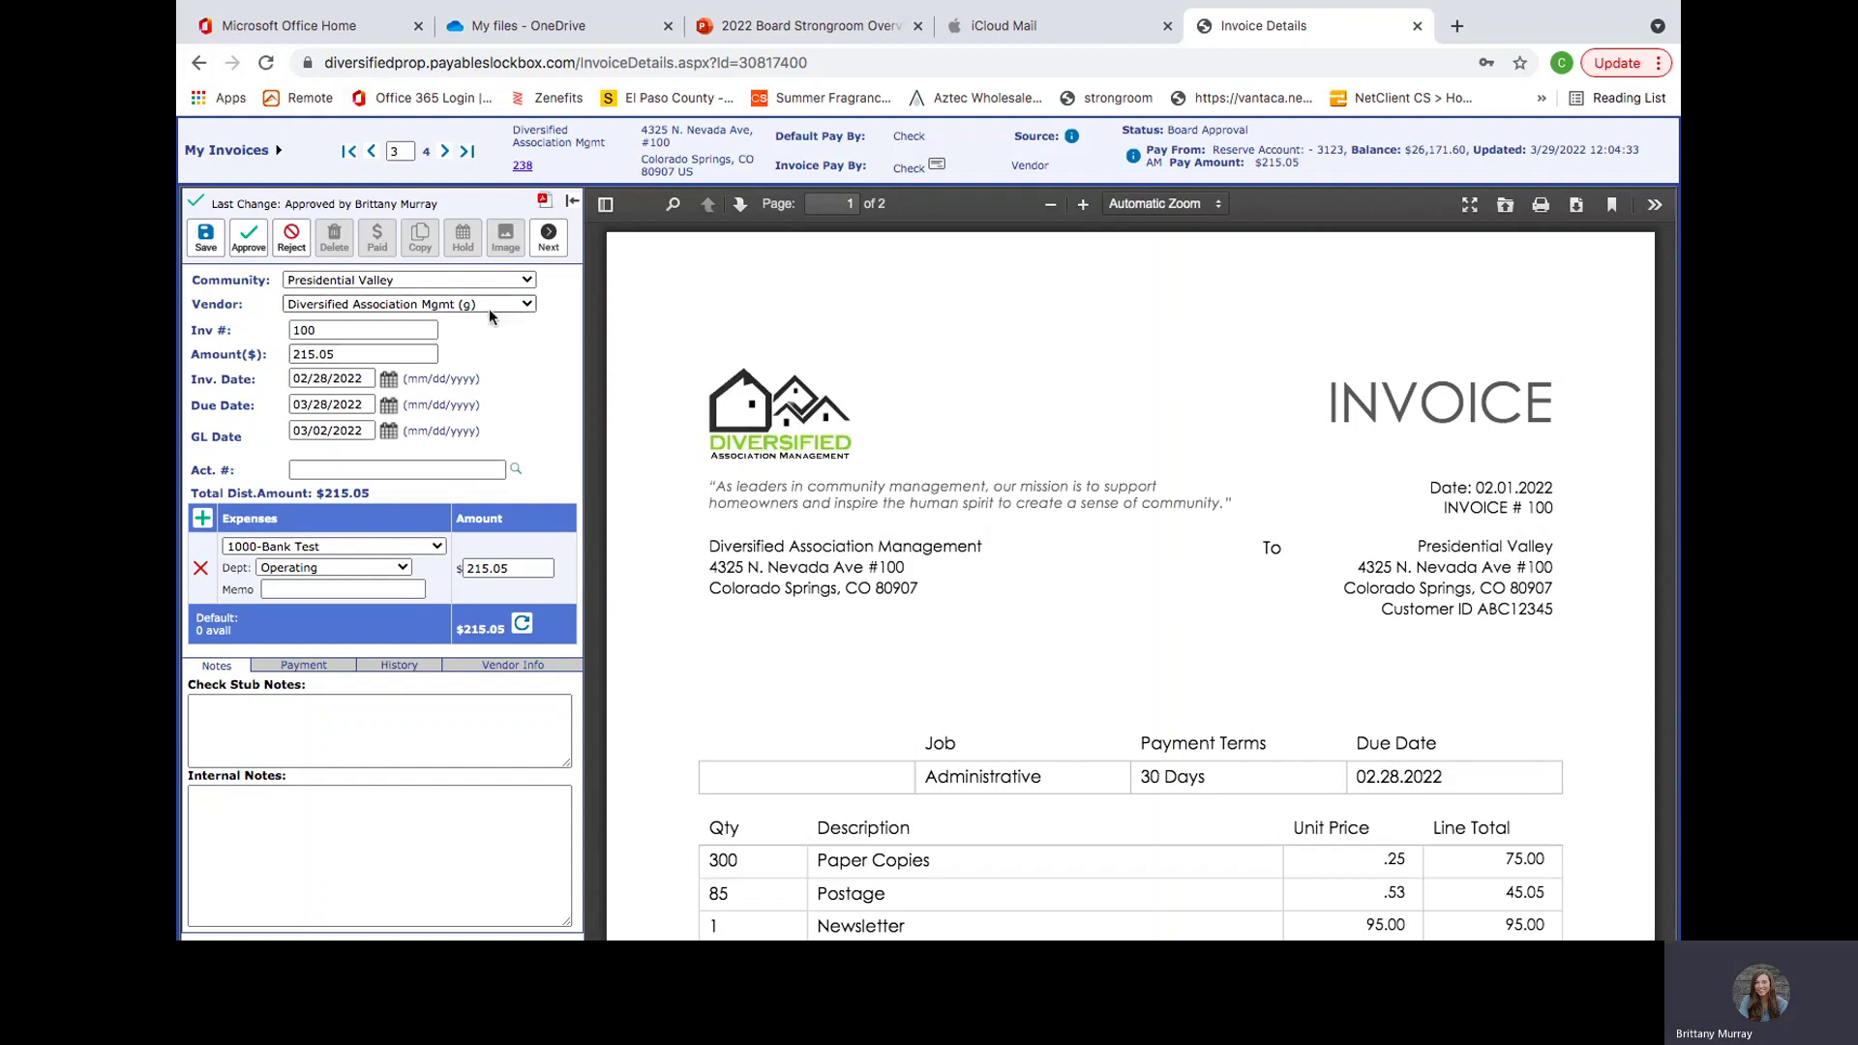
Step: Approve the $215.05 invoice, then review line items on Monarch invoice 5017 ($5,502.50)
{"action": "left_click", "coordinate": [254, 240]}
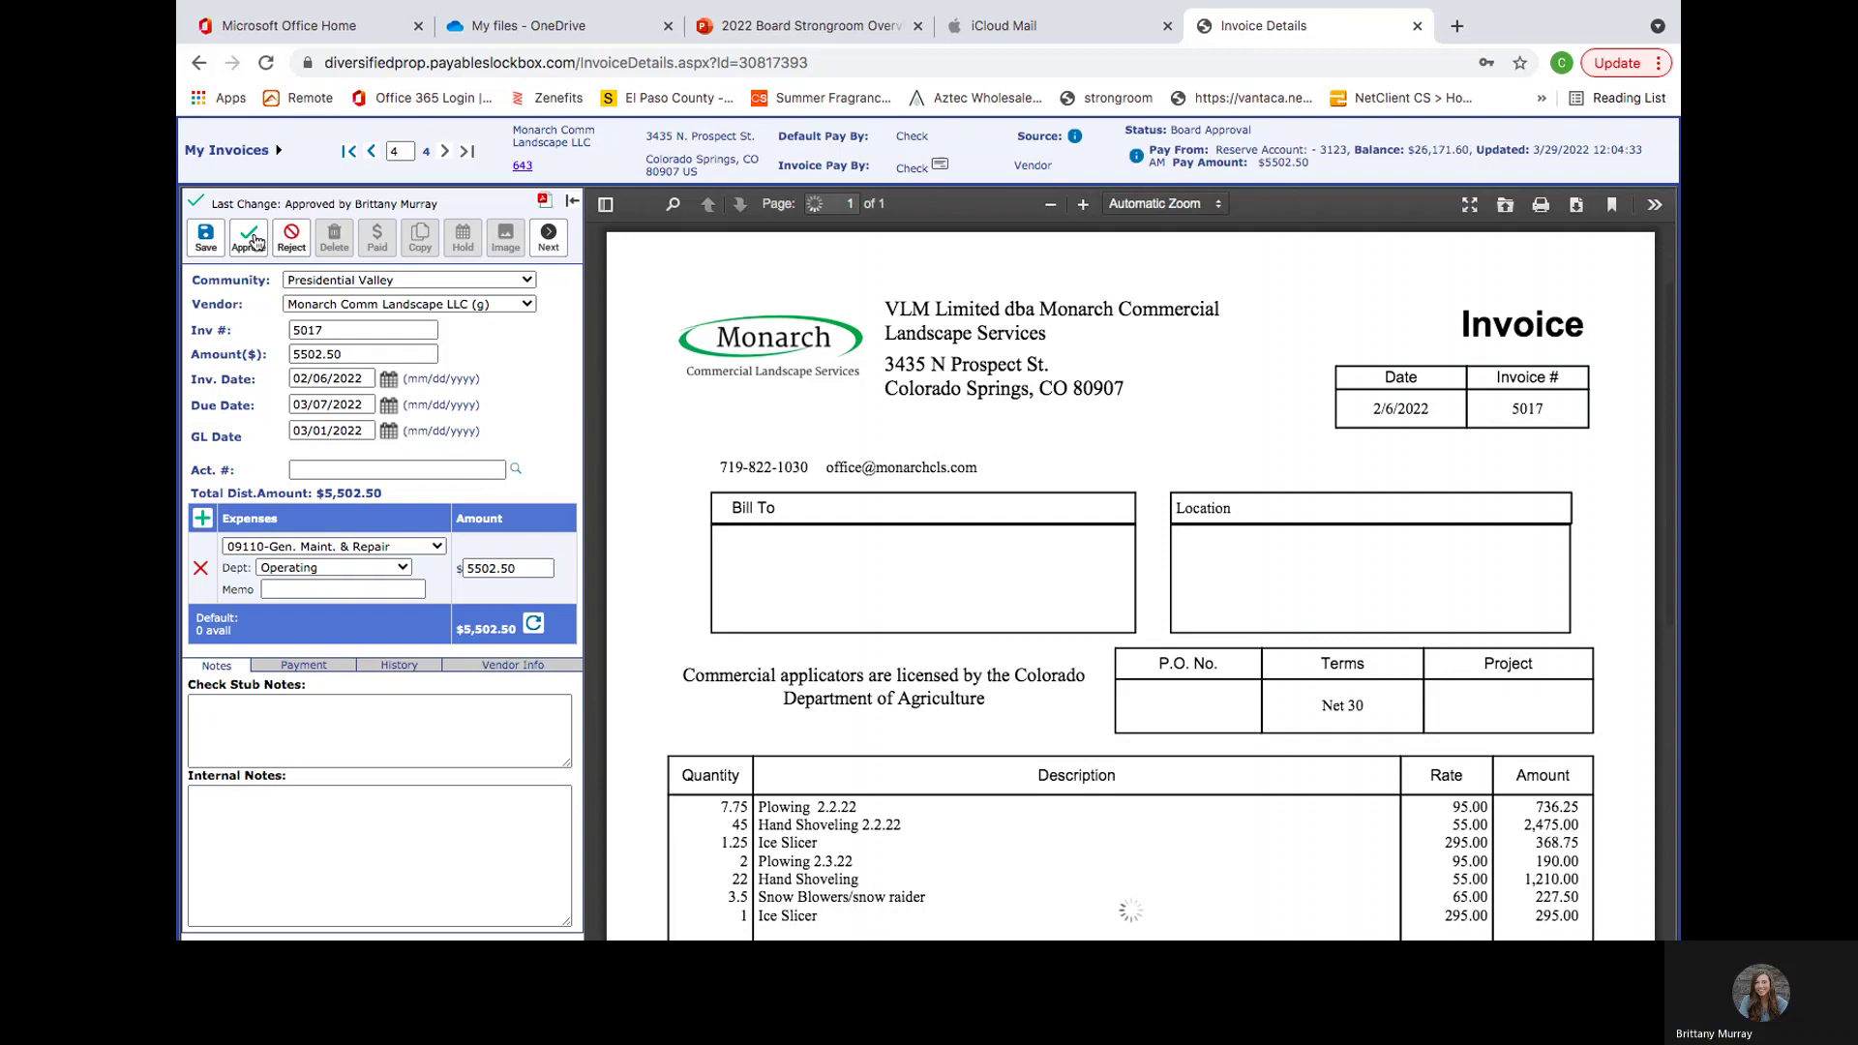
{"action": "scroll", "coordinate": [912, 631], "scroll_direction": "down", "scroll_amount": 1}
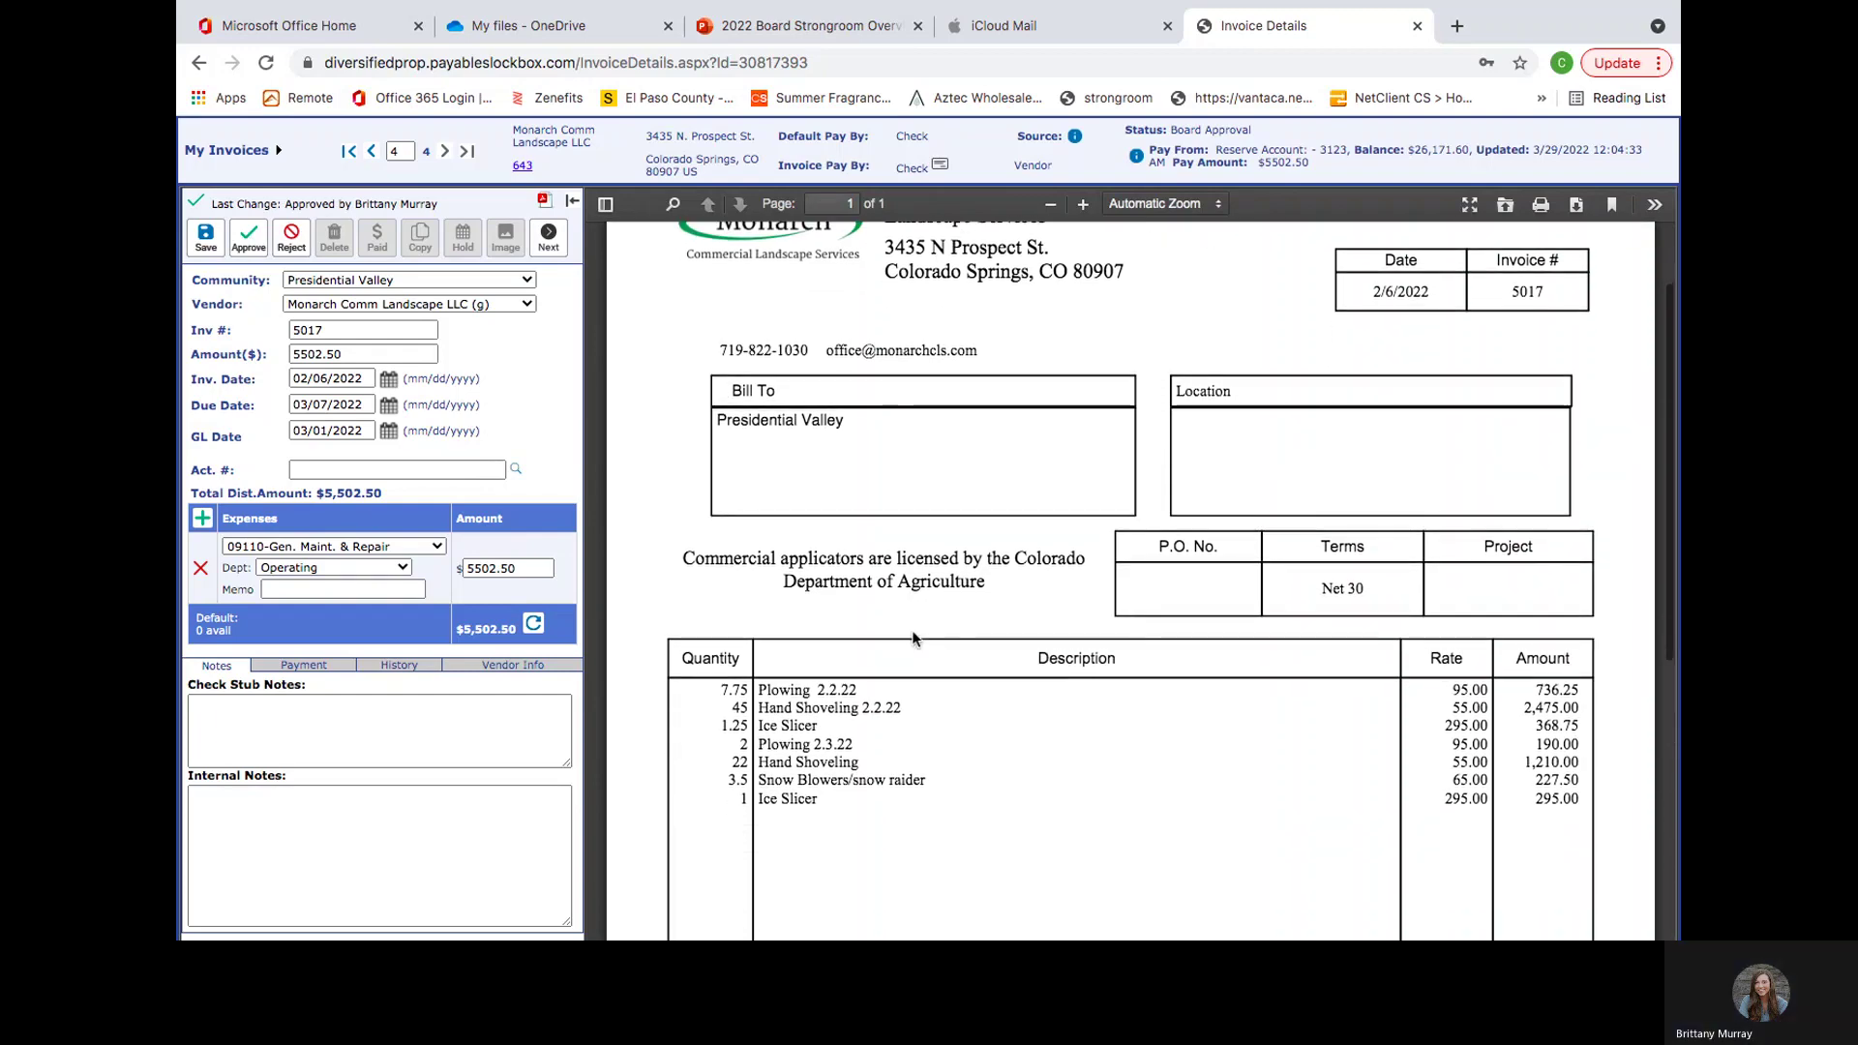
{"action": "scroll", "coordinate": [912, 639], "scroll_direction": "down", "scroll_amount": 2}
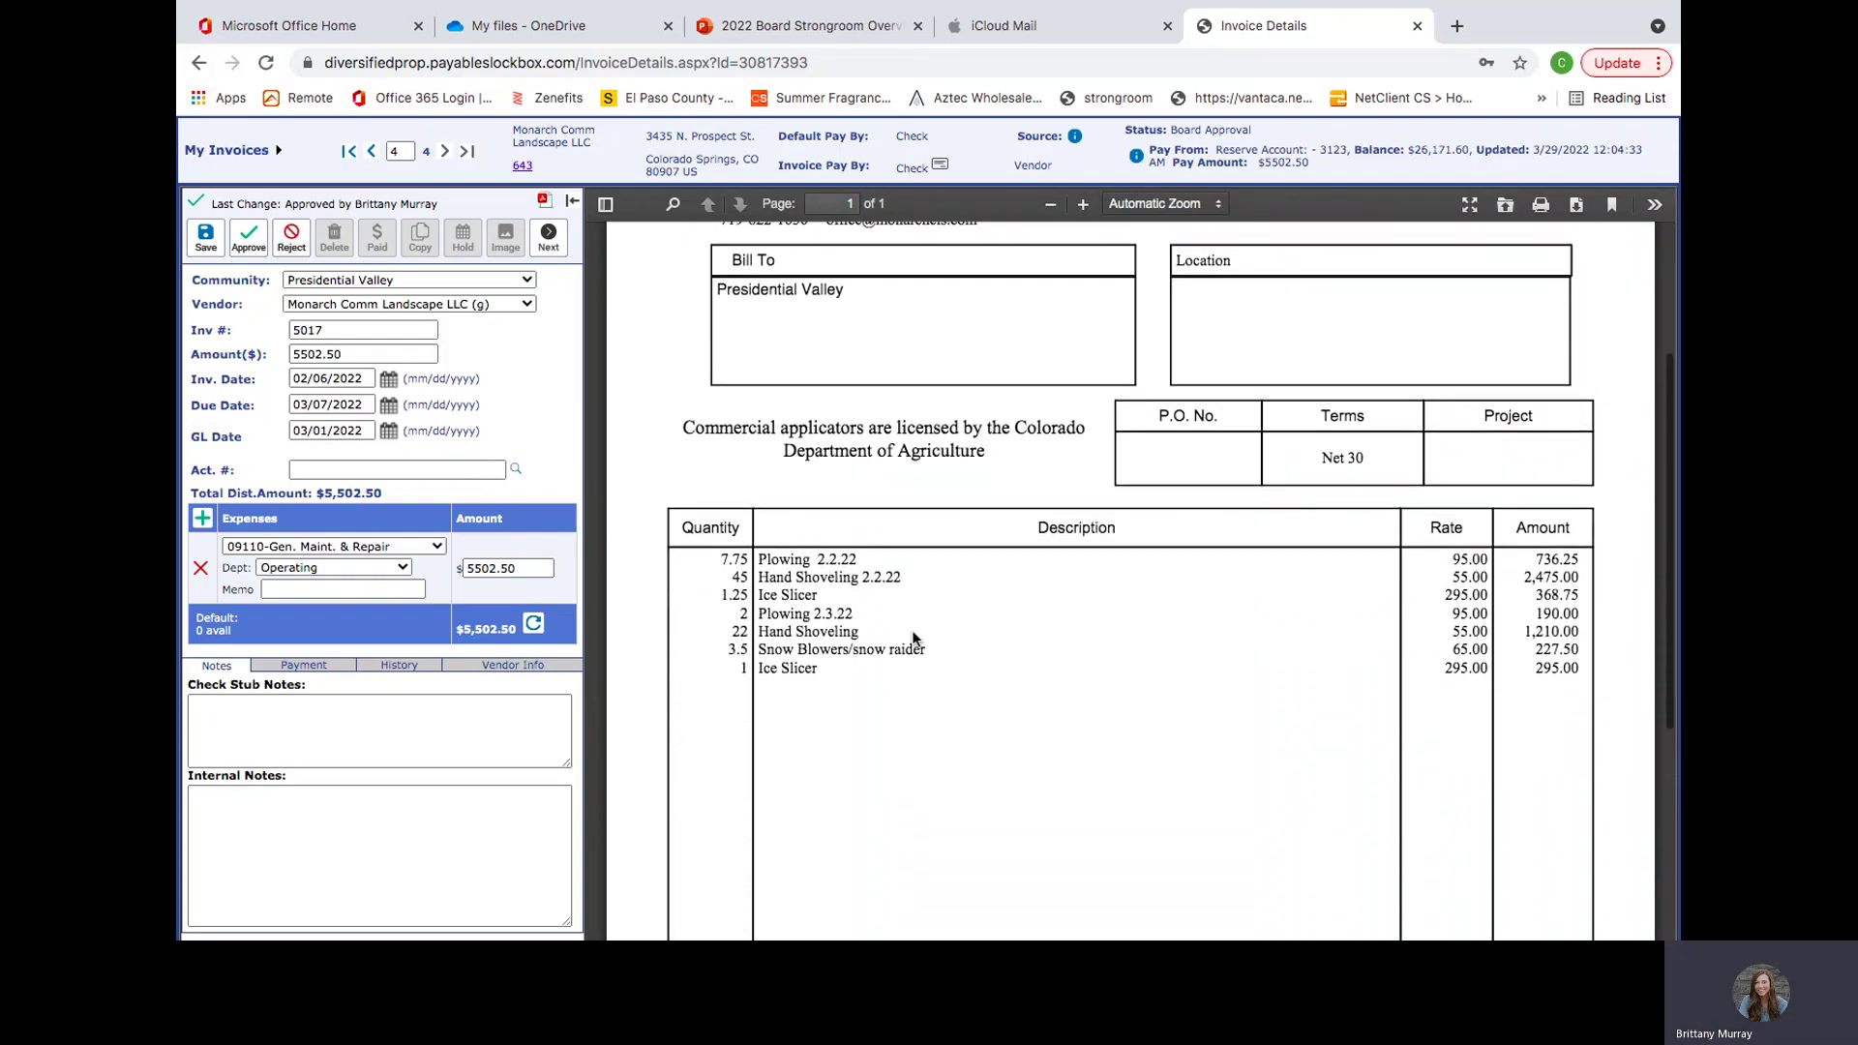
{"action": "scroll", "coordinate": [914, 639], "scroll_direction": "down", "scroll_amount": 3}
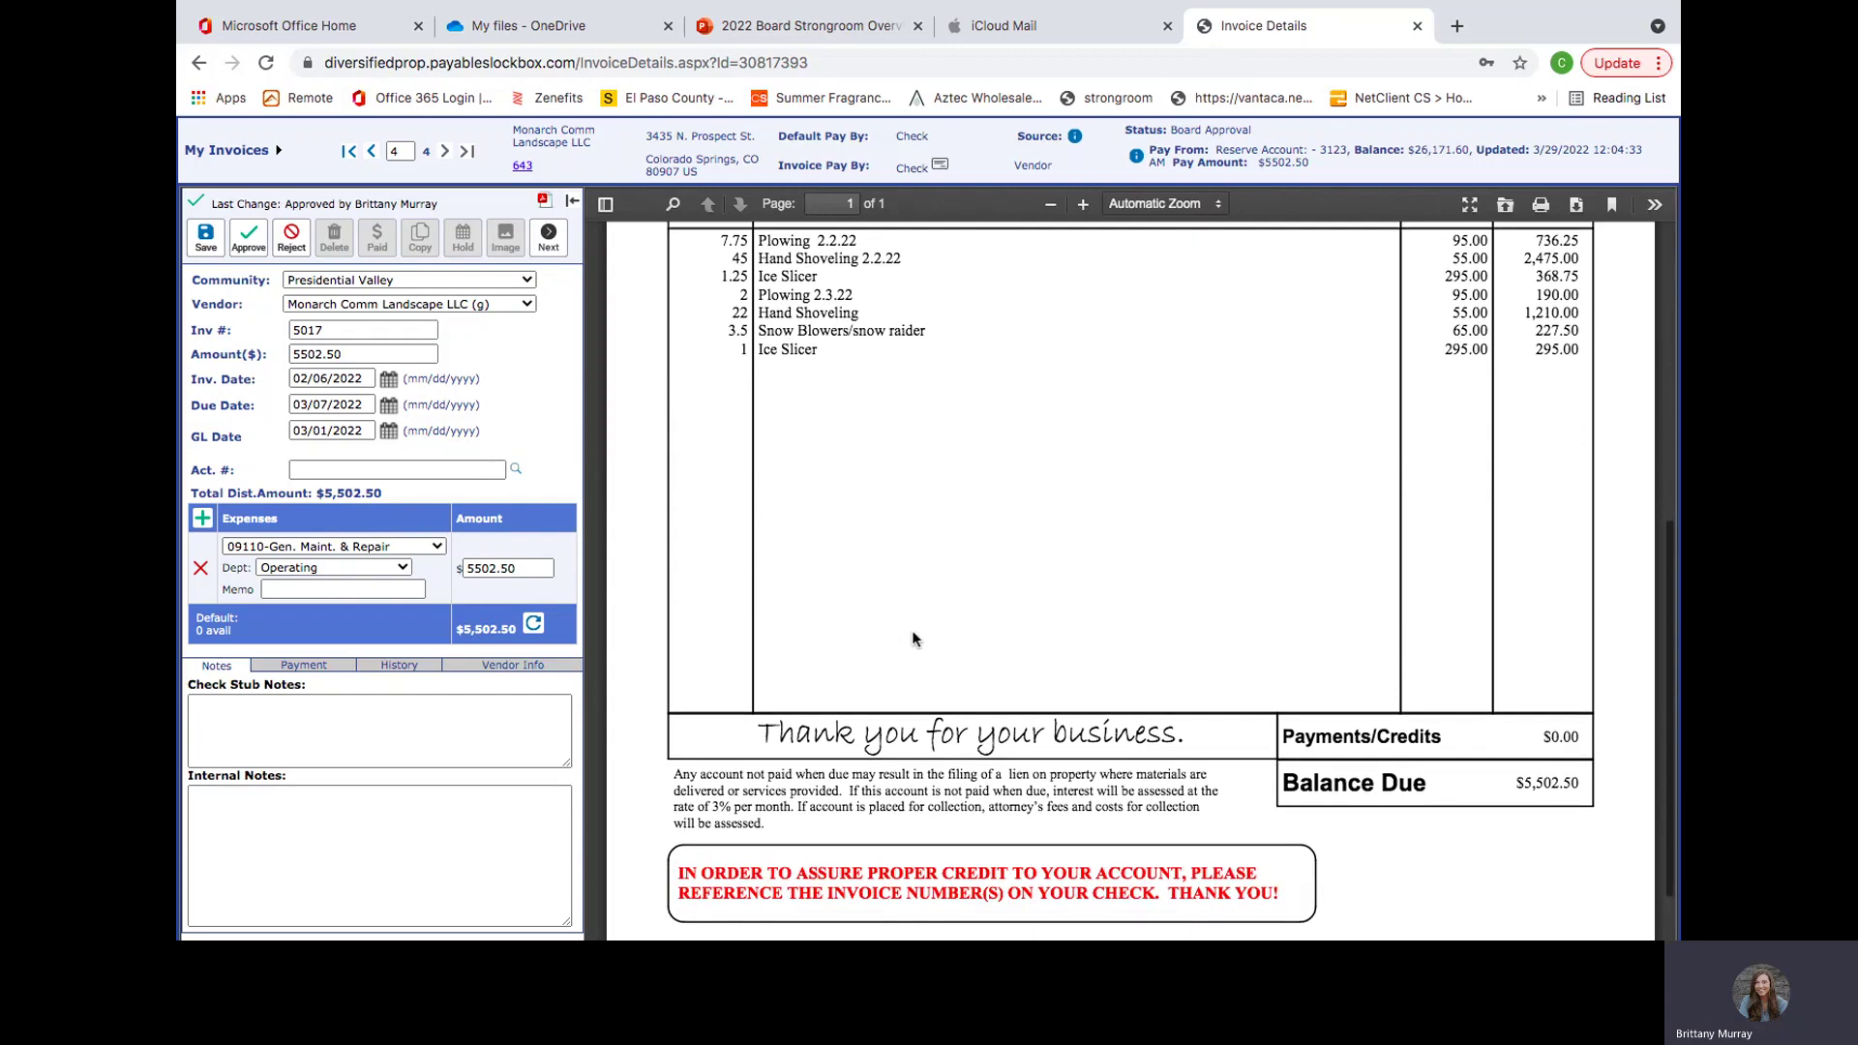
{"action": "scroll", "coordinate": [911, 630], "scroll_direction": "up", "scroll_amount": 2}
{"action": "scroll", "coordinate": [911, 631], "scroll_direction": "up", "scroll_amount": 1}
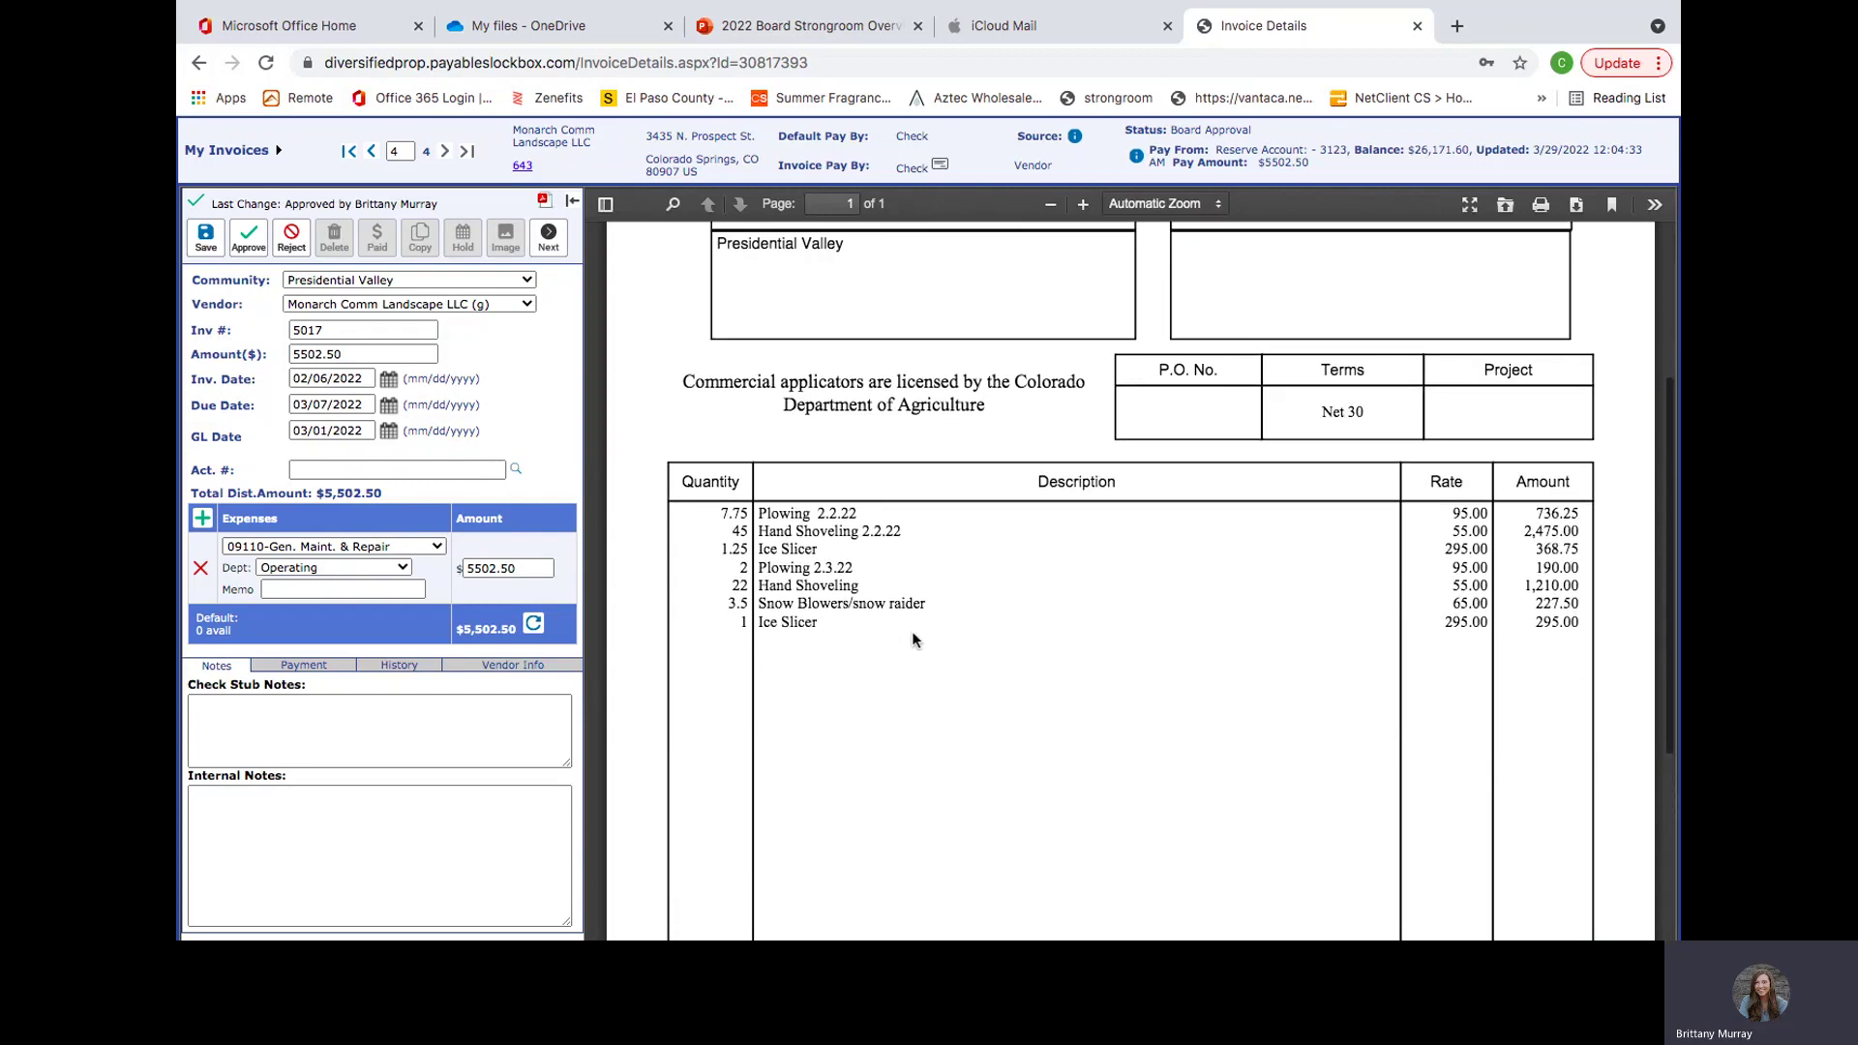
{"action": "scroll", "coordinate": [911, 631], "scroll_direction": "up", "scroll_amount": 1}
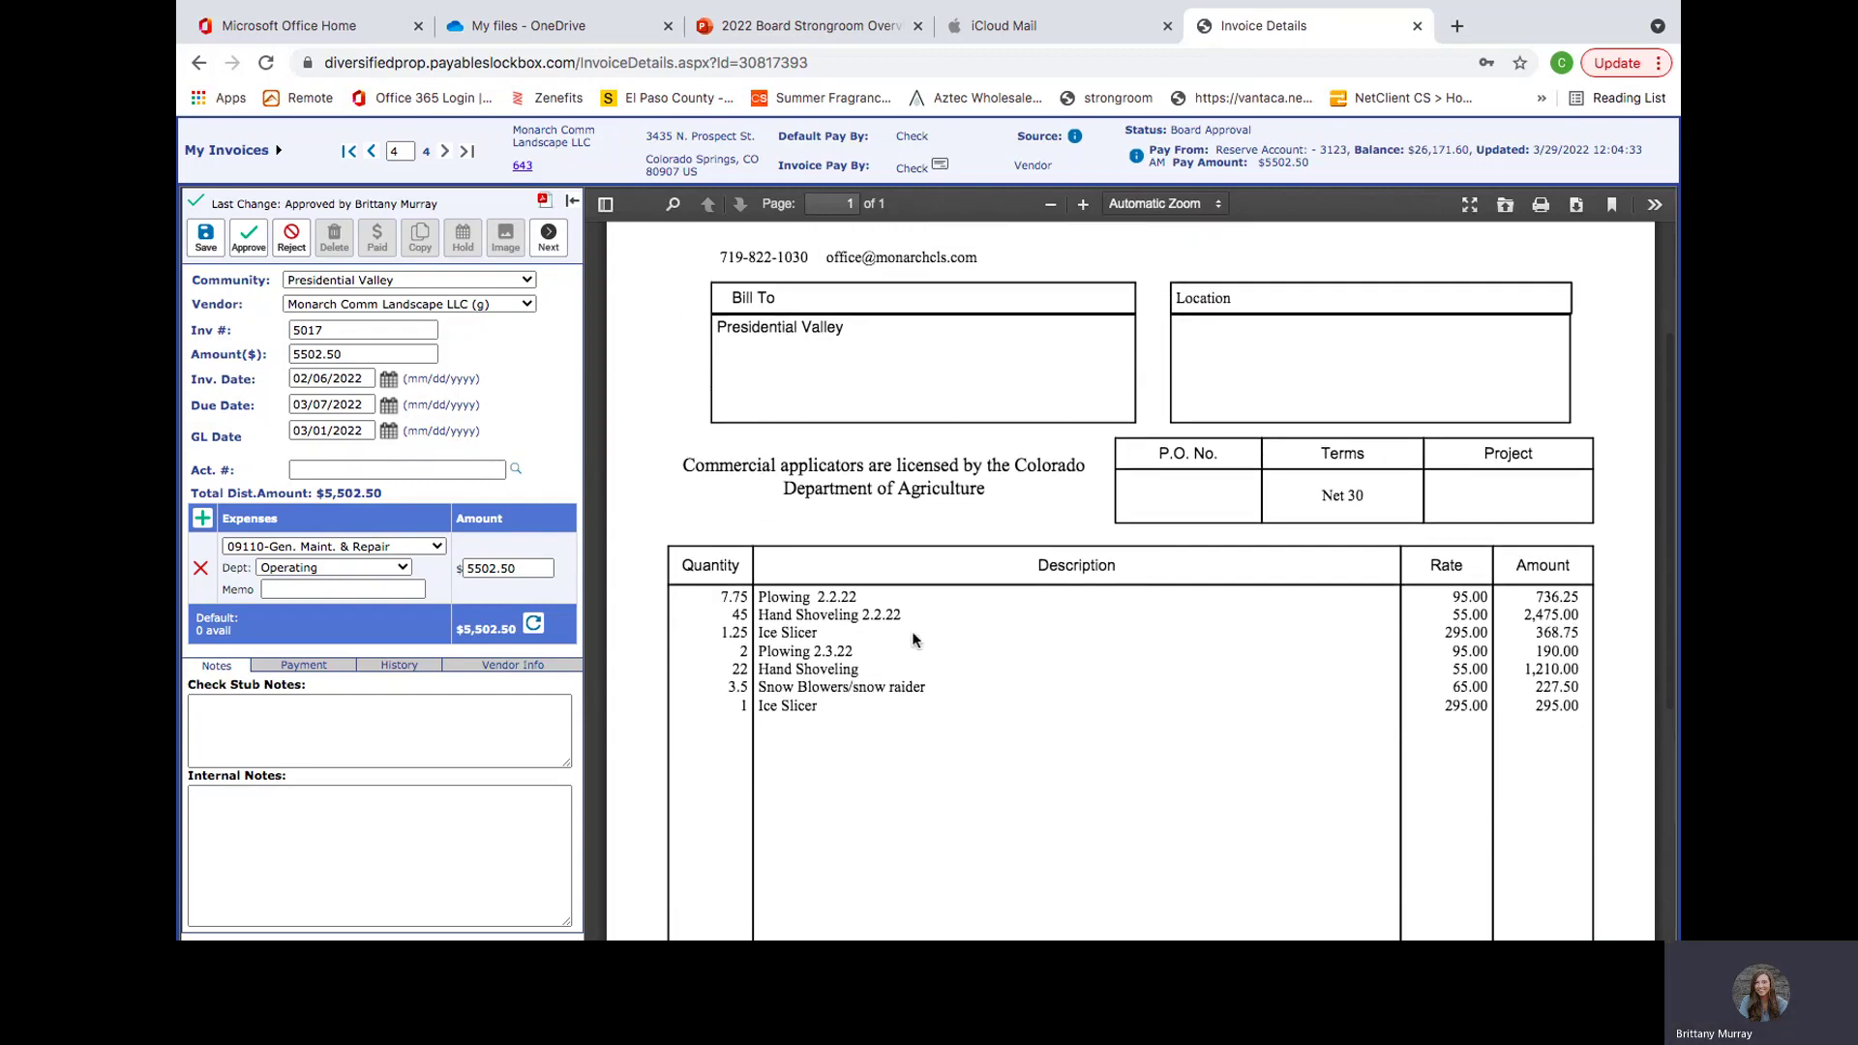
{"action": "scroll", "coordinate": [911, 631], "scroll_direction": "up", "scroll_amount": 2}
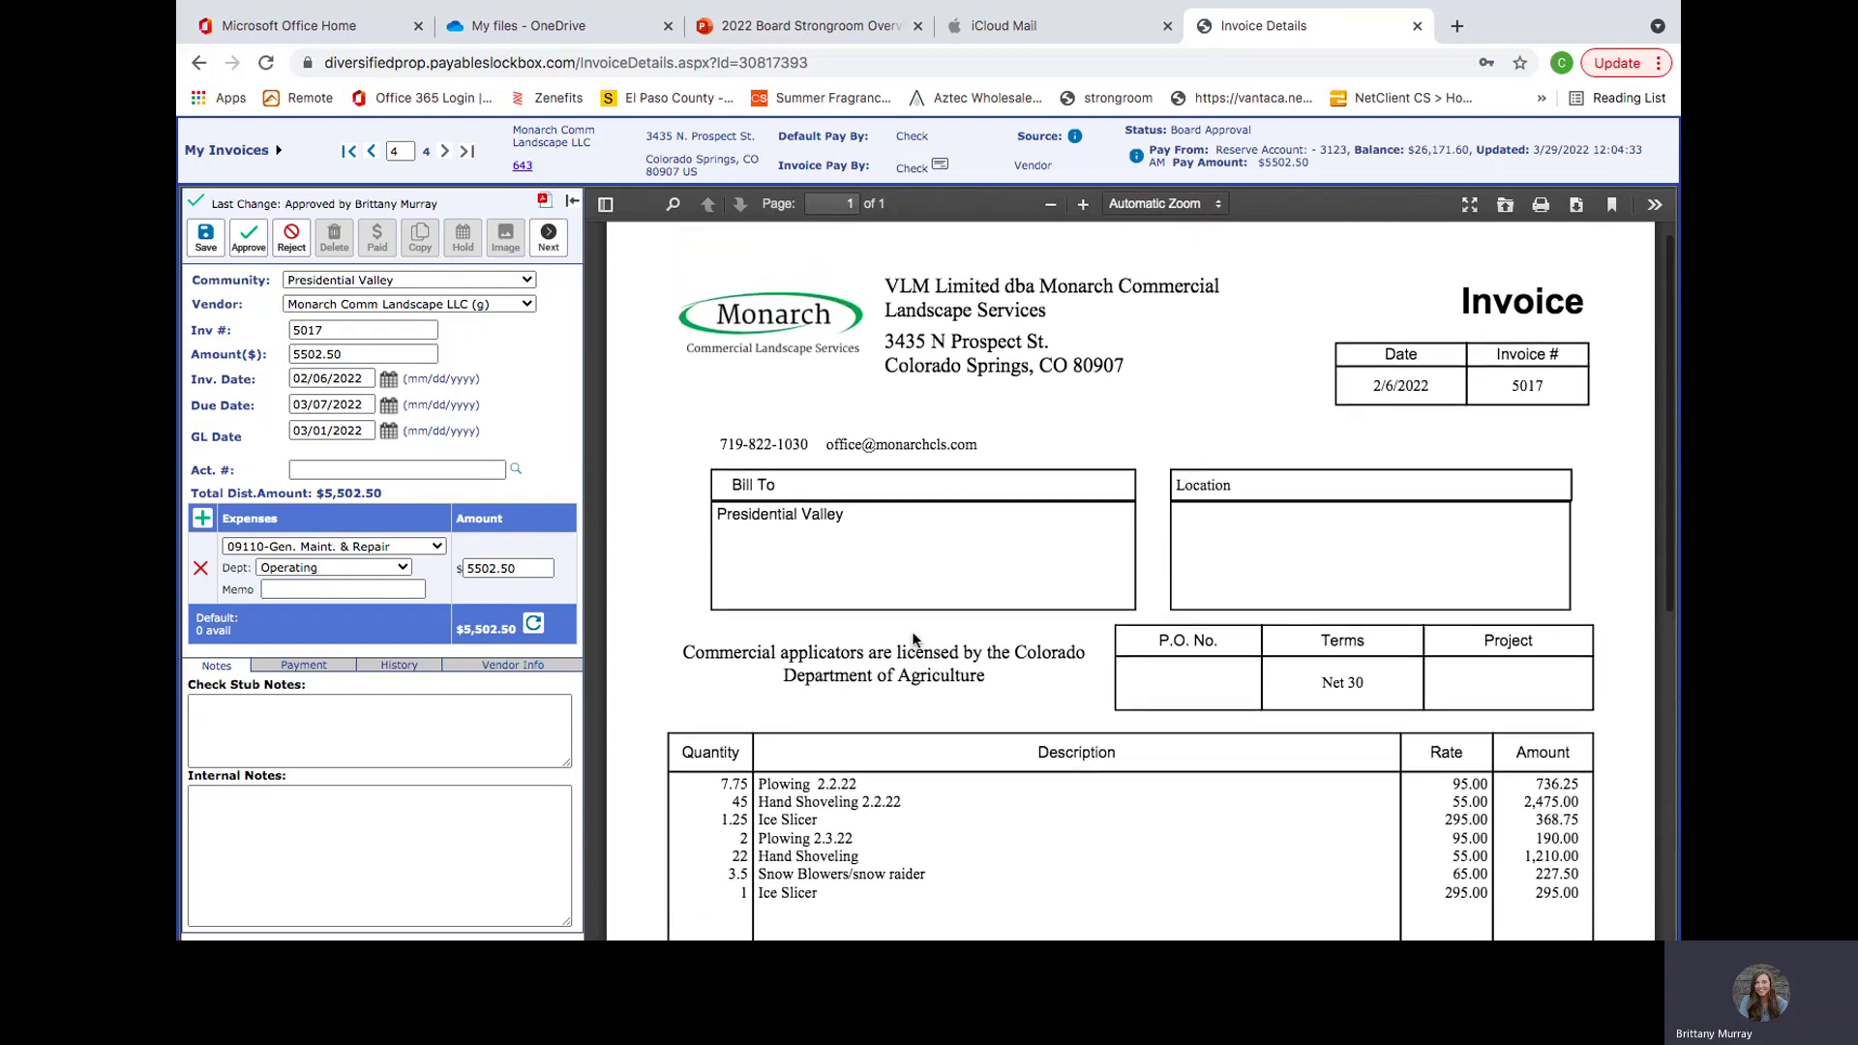
{"action": "scroll", "coordinate": [912, 637], "scroll_direction": "down", "scroll_amount": 1}
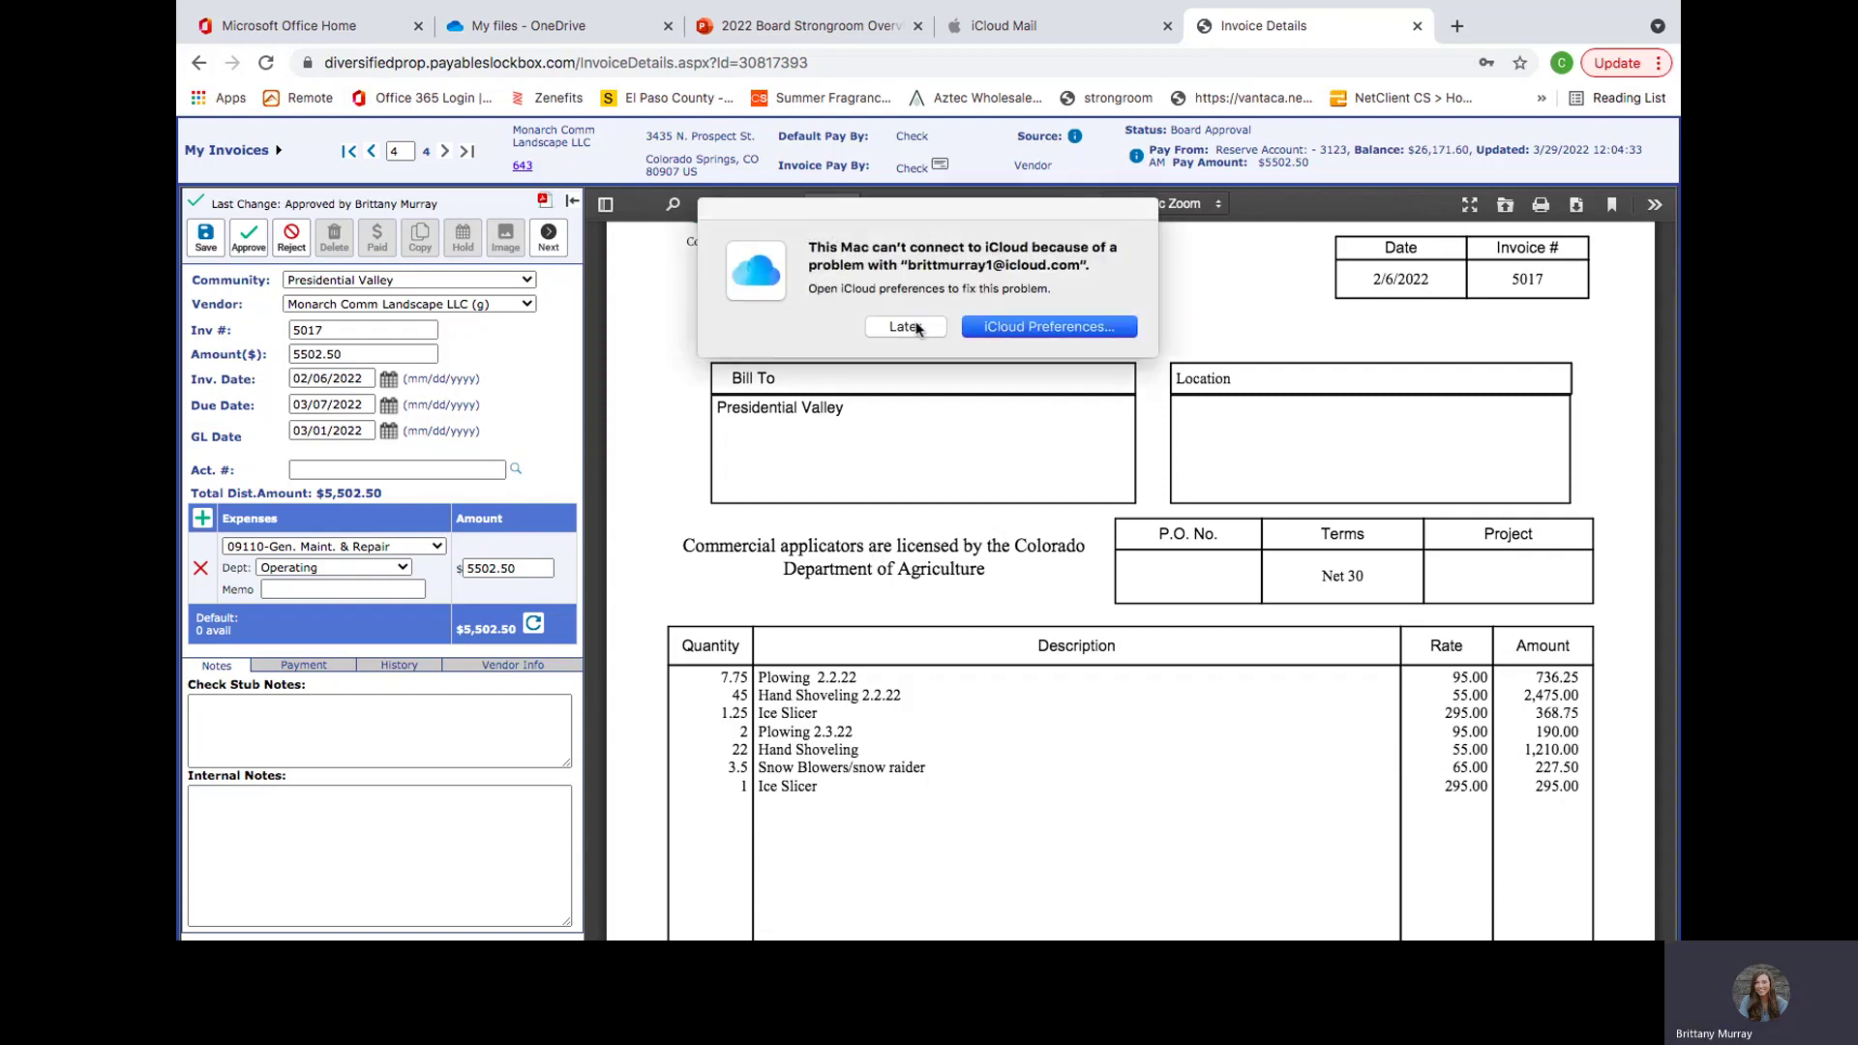
Step: Add an internal note asking to verify the landscaper really worked that many hours, signed with initials
{"action": "left_click", "coordinate": [906, 327]}
{"action": "left_click", "coordinate": [284, 861]}
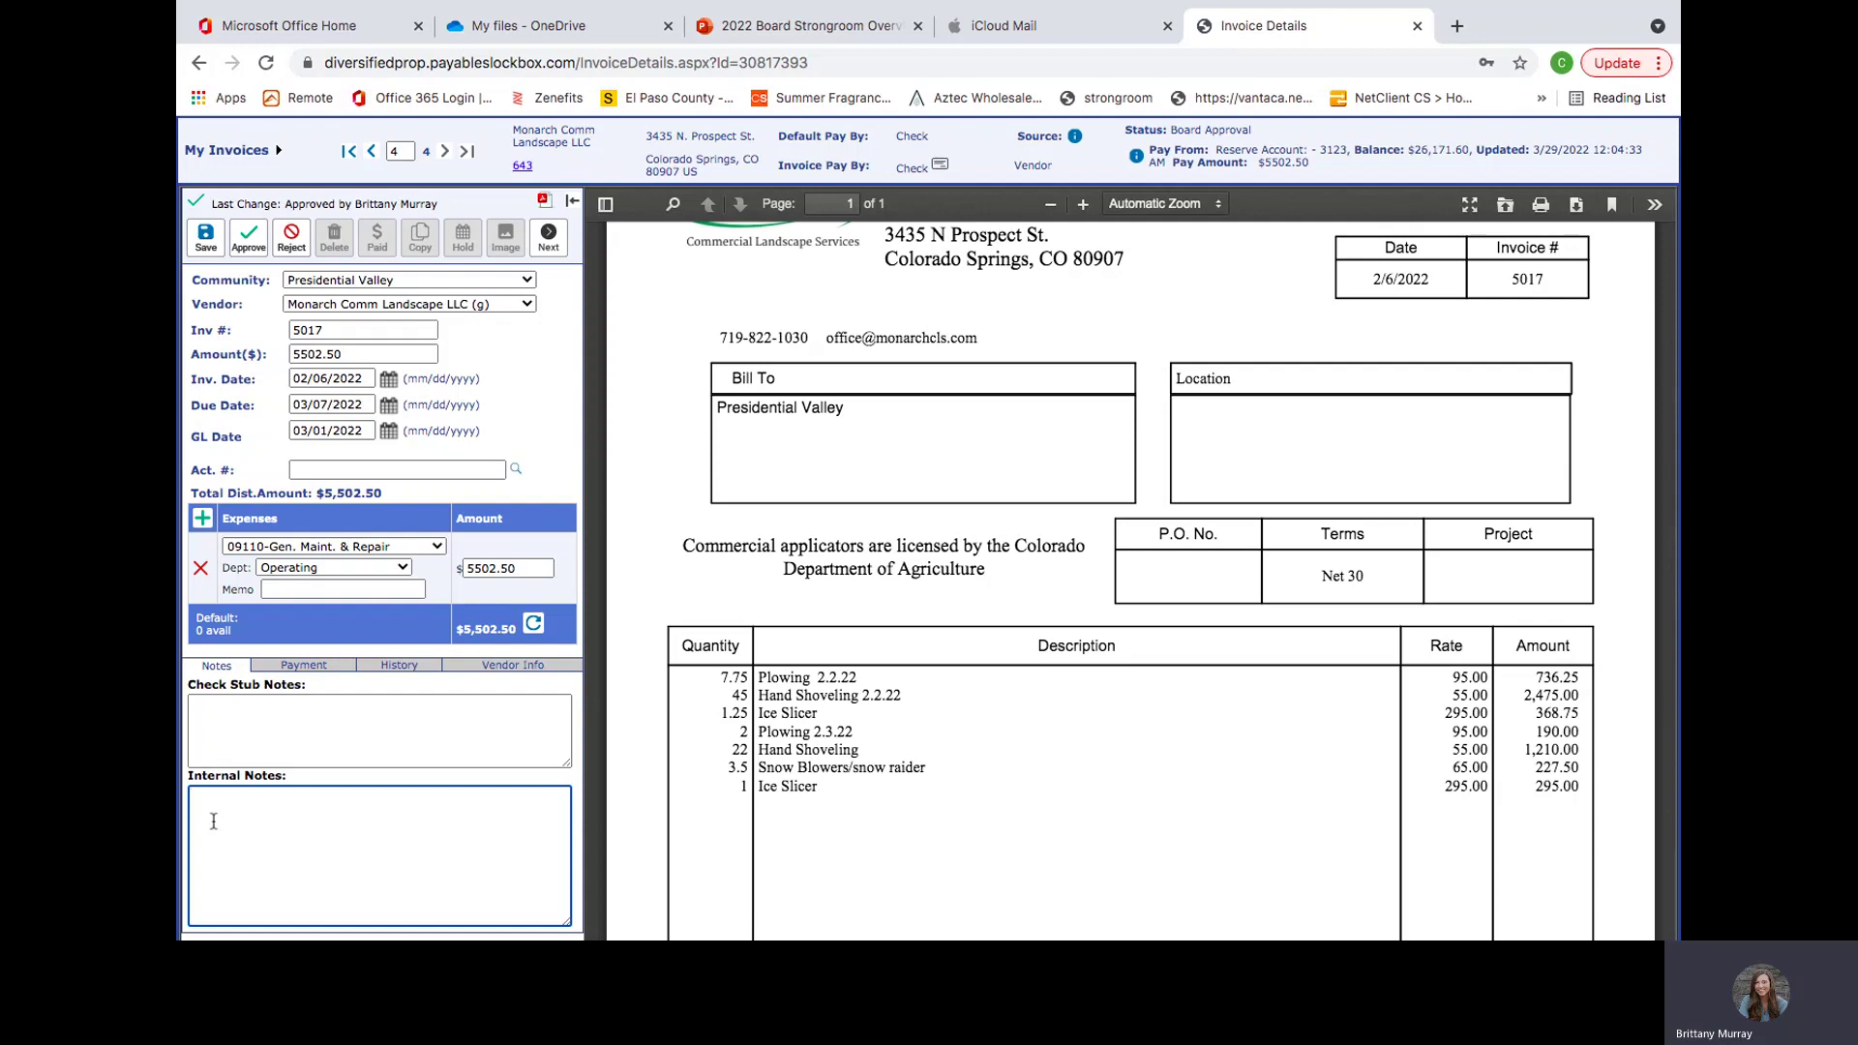
{"action": "type", "text": "Not sure this work was completed - can y"}
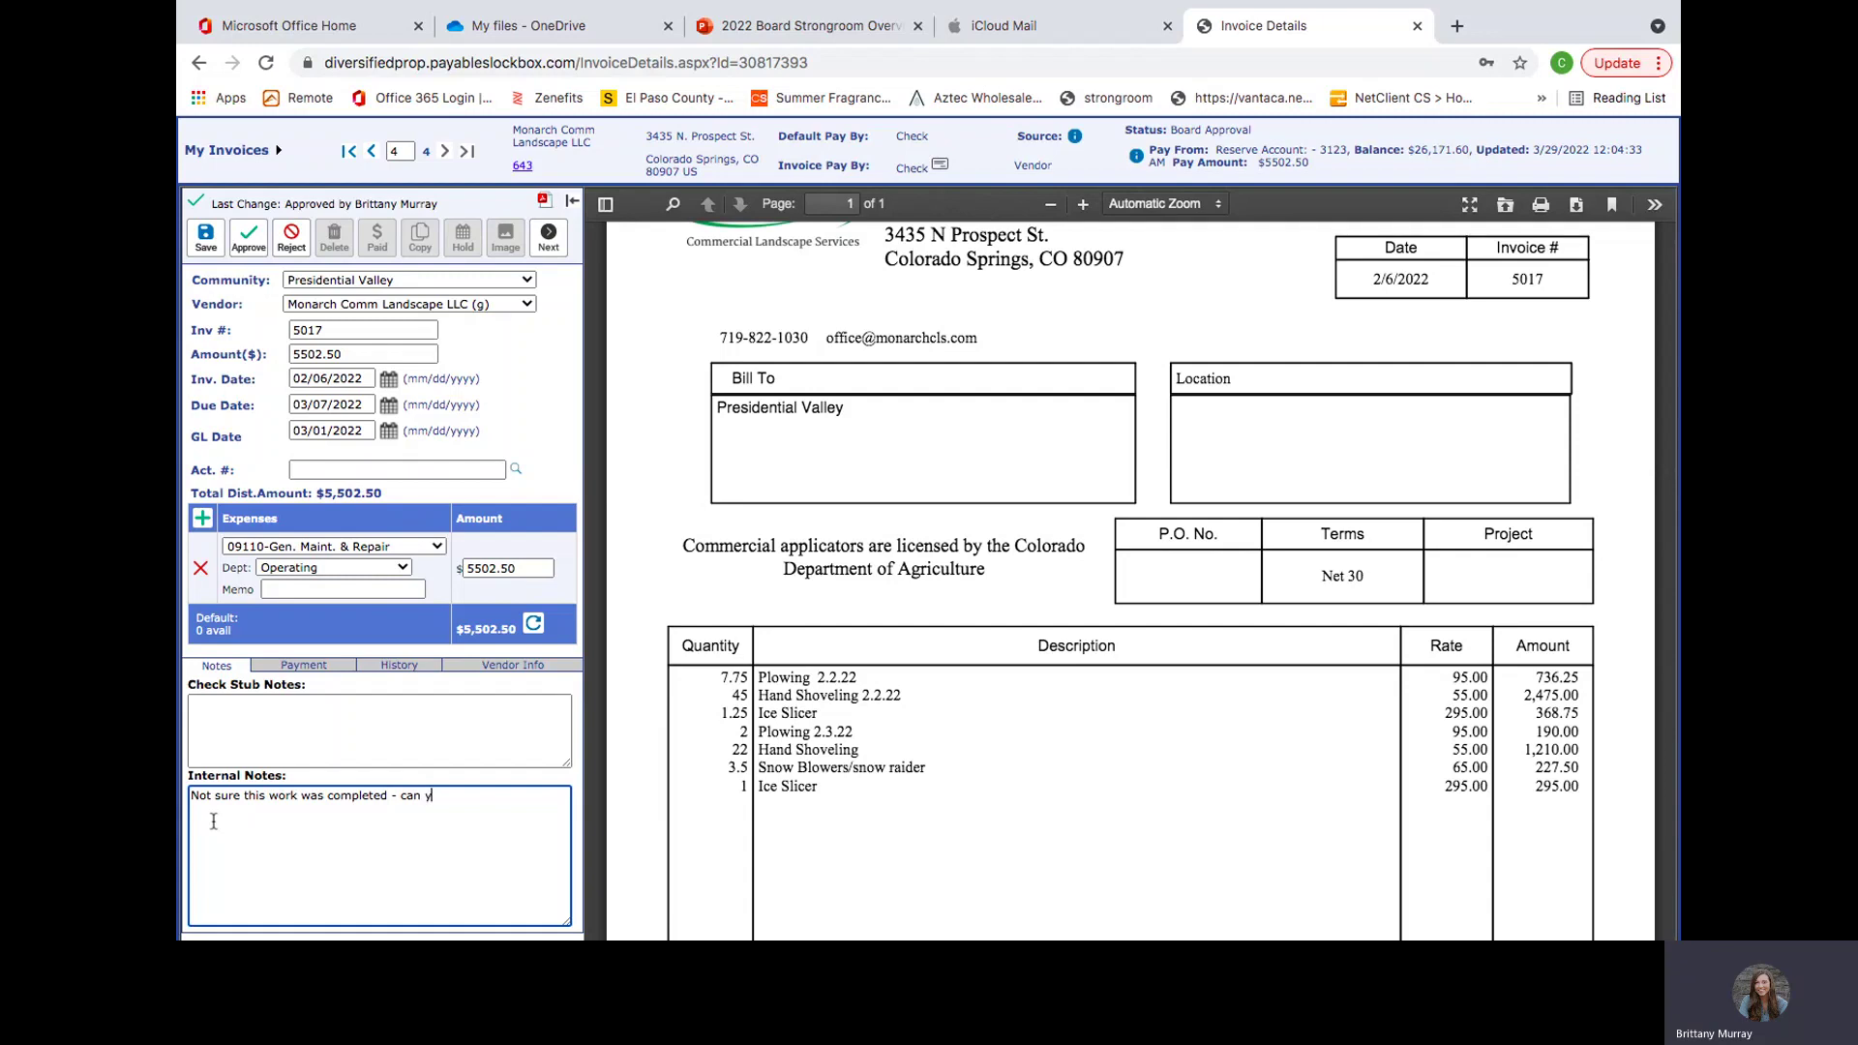
{"action": "type", "text": "ou please verify thi"}
{"action": "key", "text": "BackSpace"}
{"action": "type", "text": "e landscaper was really out at our comm"}
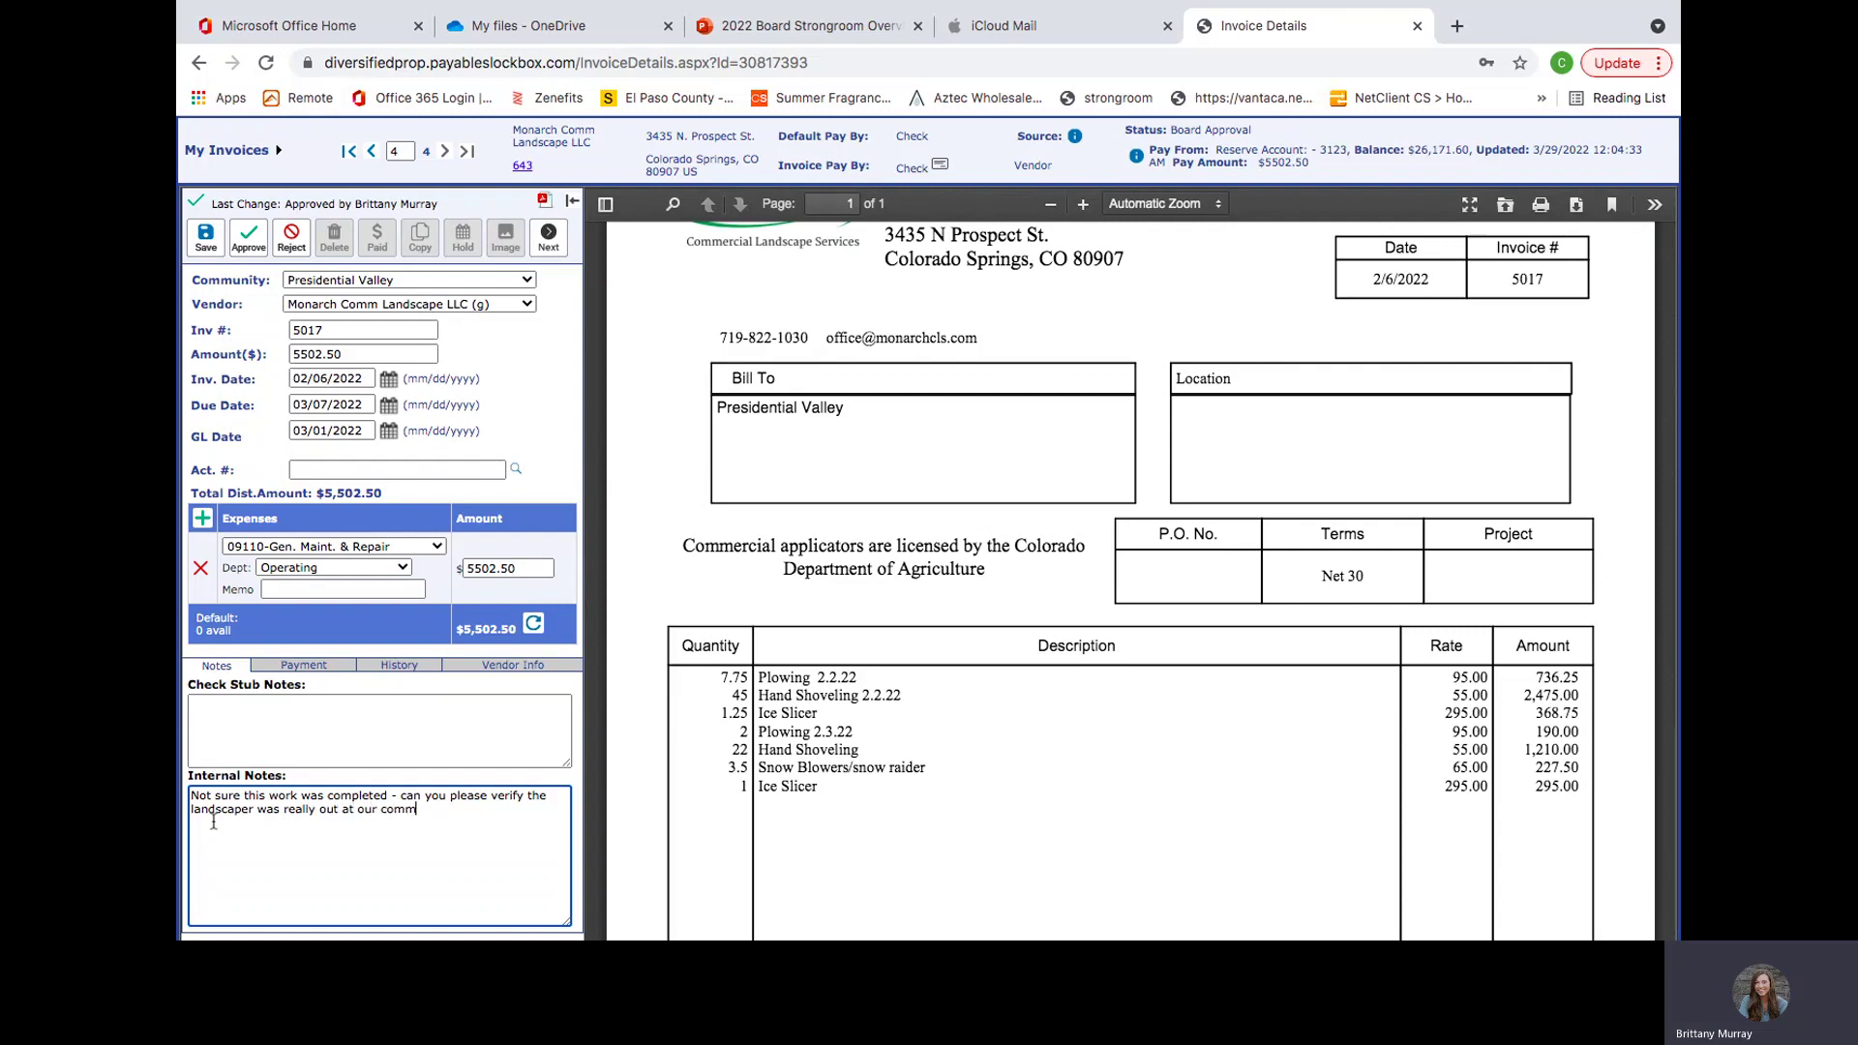
{"action": "type", "text": "unity for that many hours."}
{"action": "type", "text": "BJM"}
{"action": "left_click", "coordinate": [311, 330]}
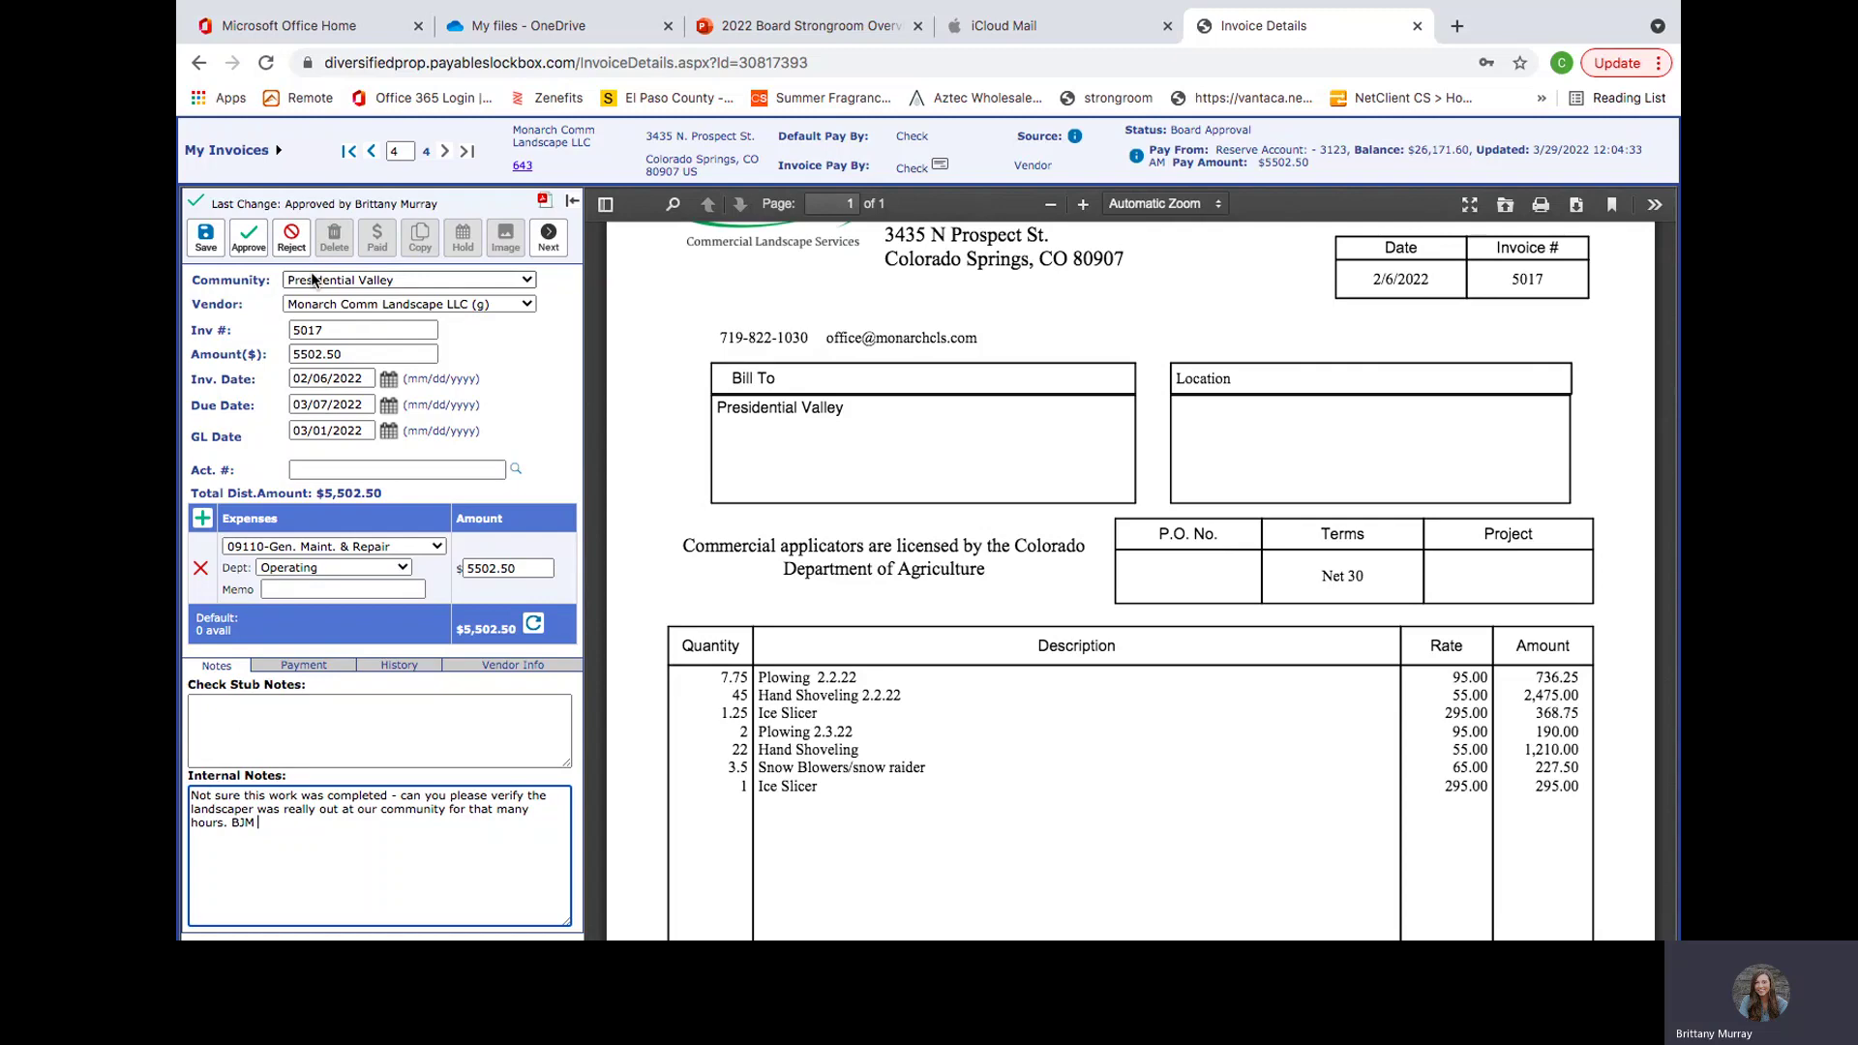
Step: Reject the $5,502.50 Monarch invoice and return to the now-empty My Invoices list
{"action": "left_click", "coordinate": [303, 248]}
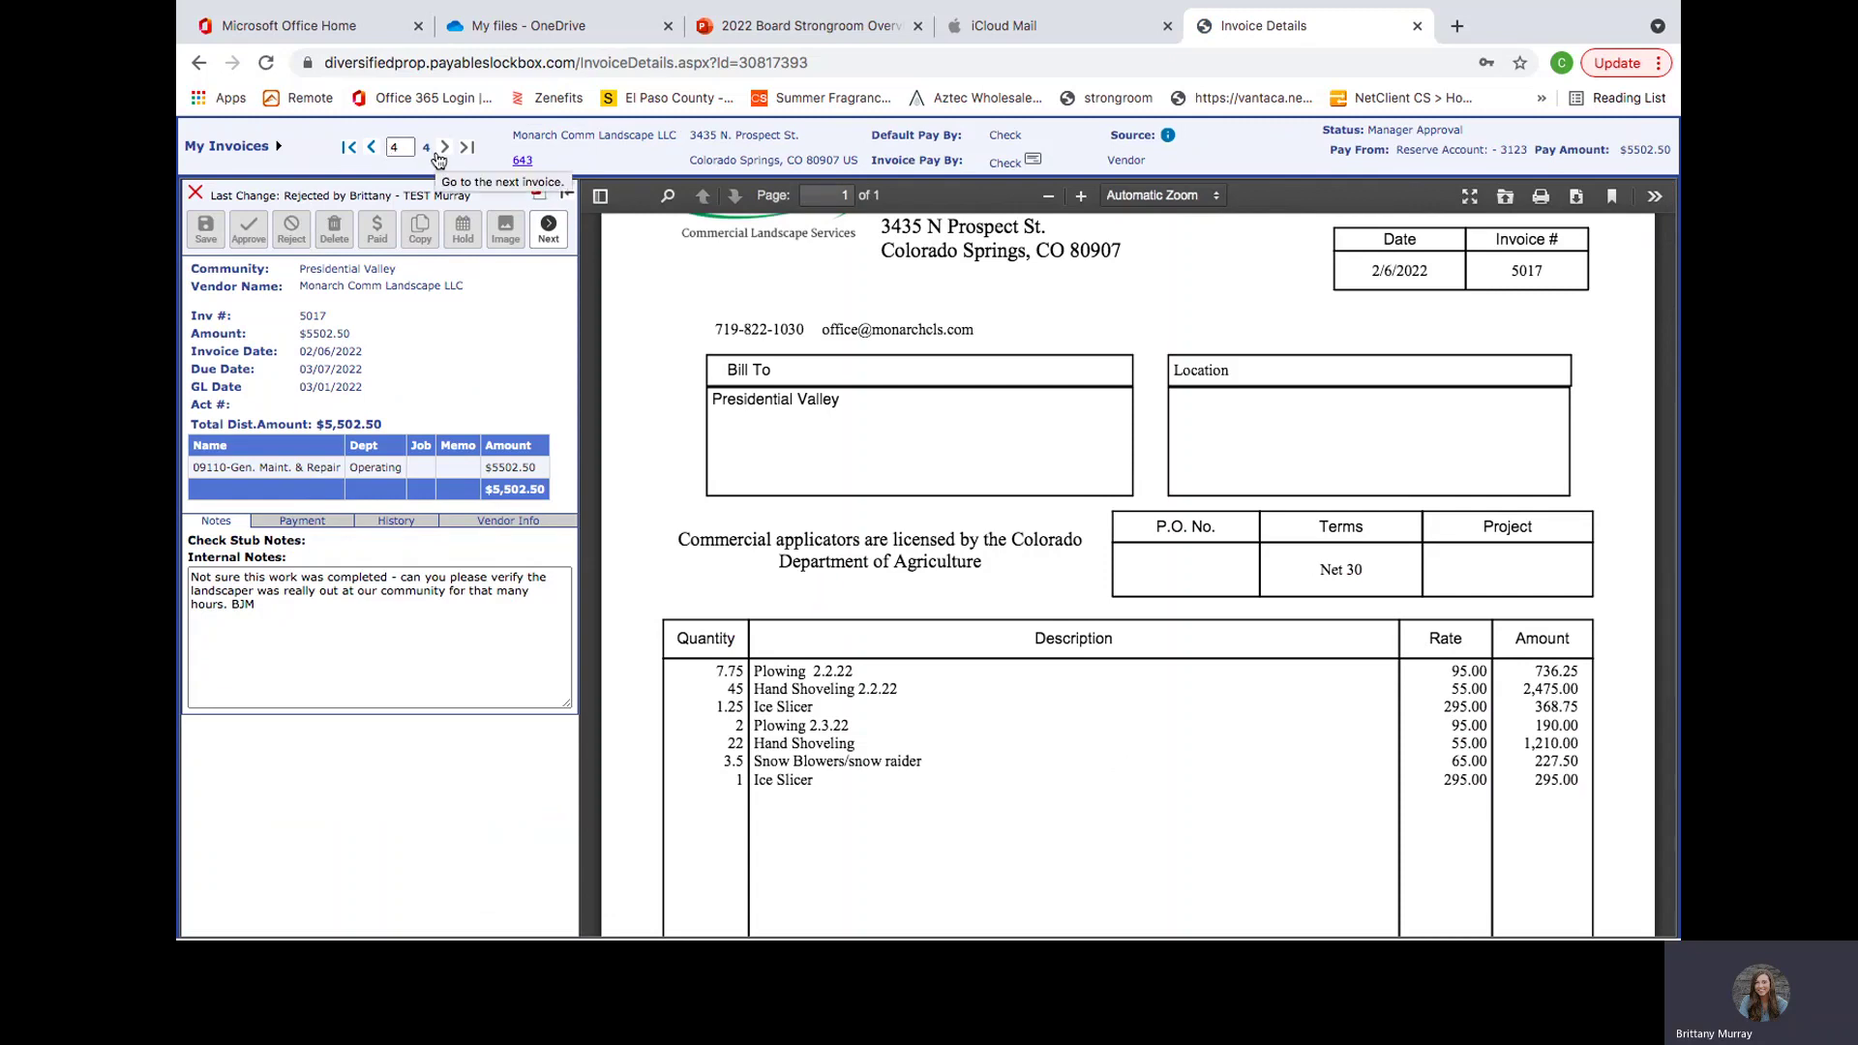
{"action": "left_click", "coordinate": [195, 152]}
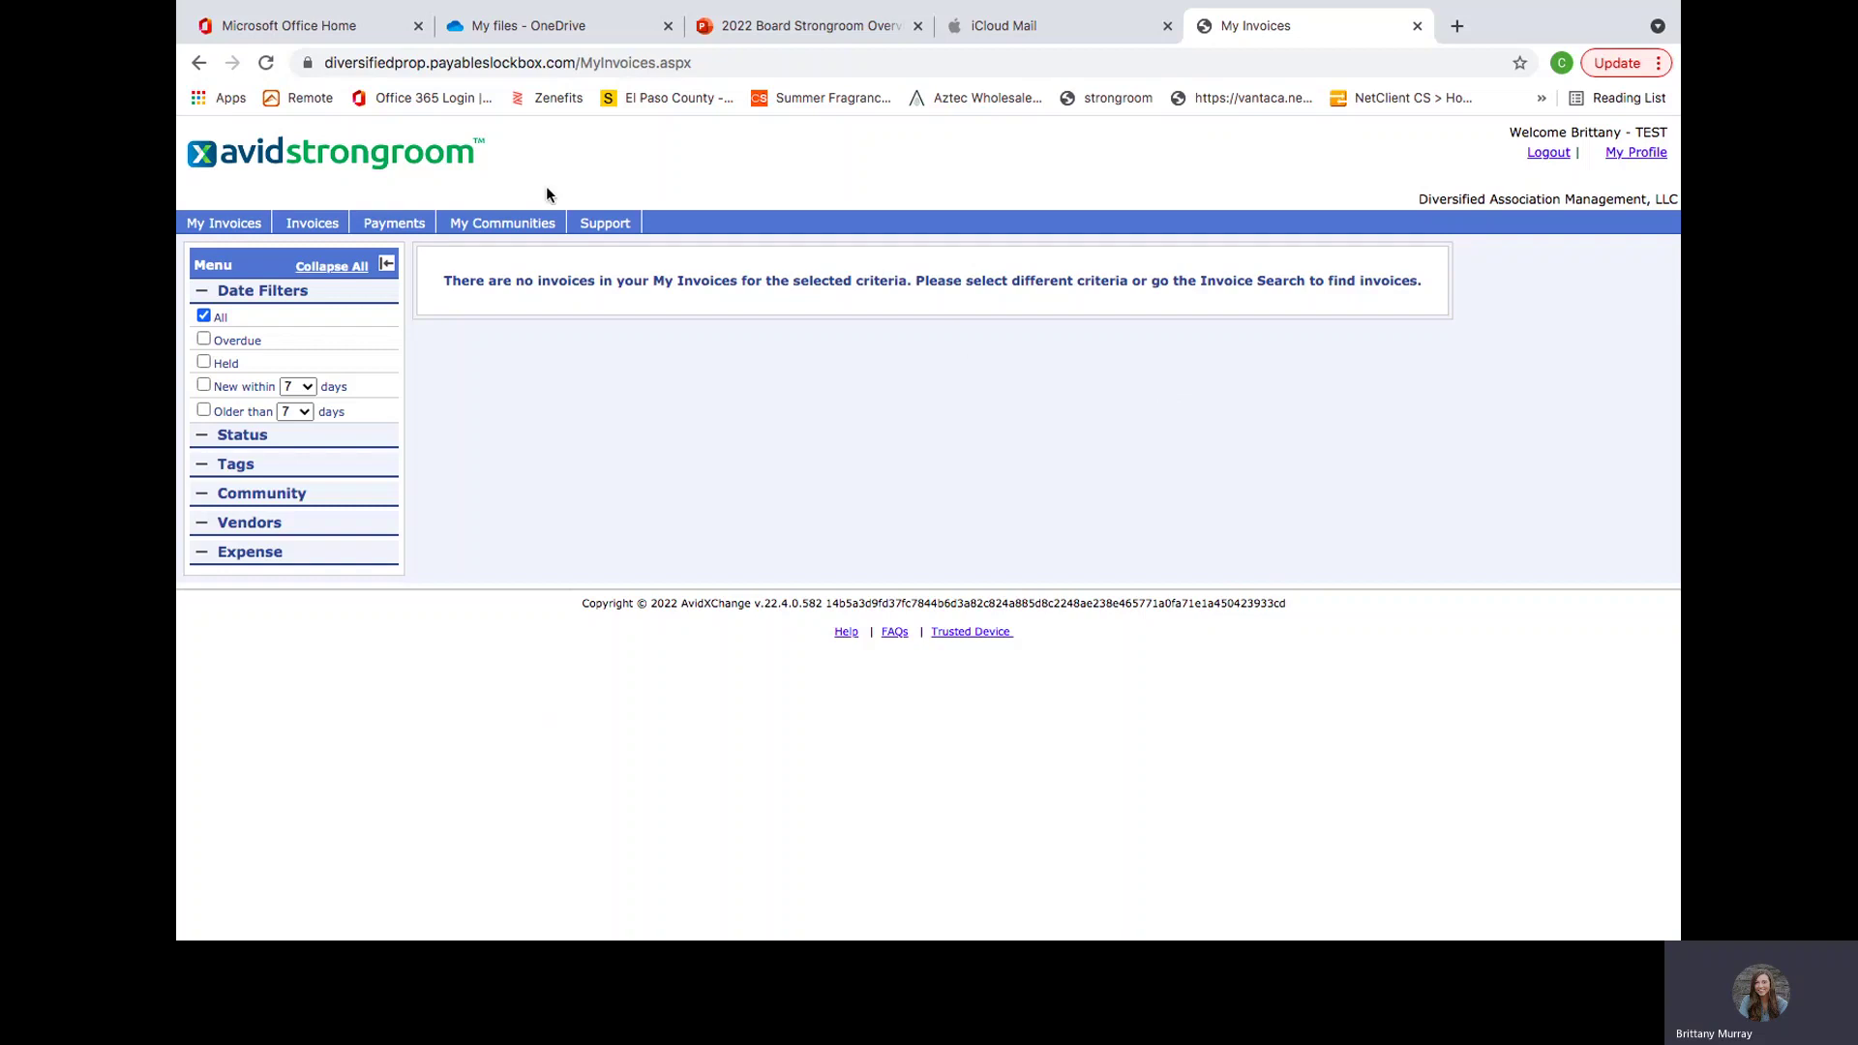
{"action": "mouse_move", "coordinate": [305, 228]}
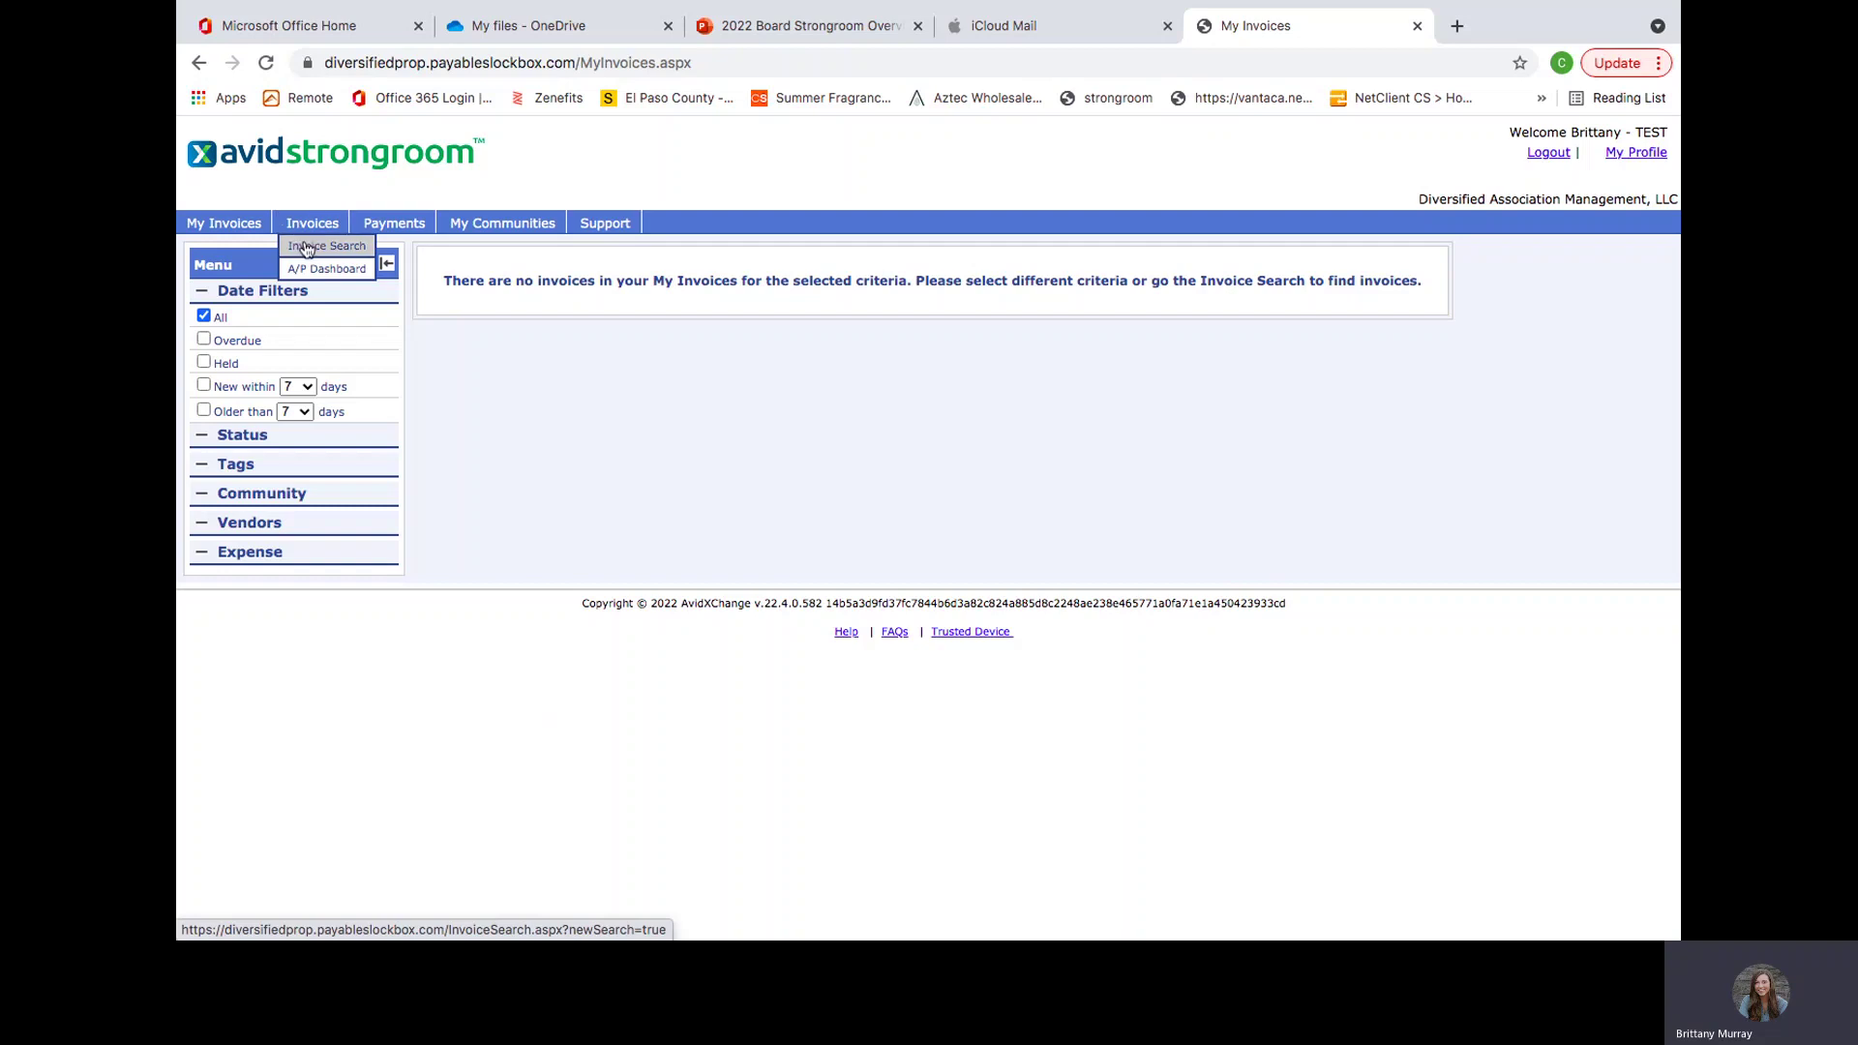
Step: Search invoices for Presidential Valley with Paid status and Date Paid of Last 60 Days
{"action": "left_click", "coordinate": [306, 248]}
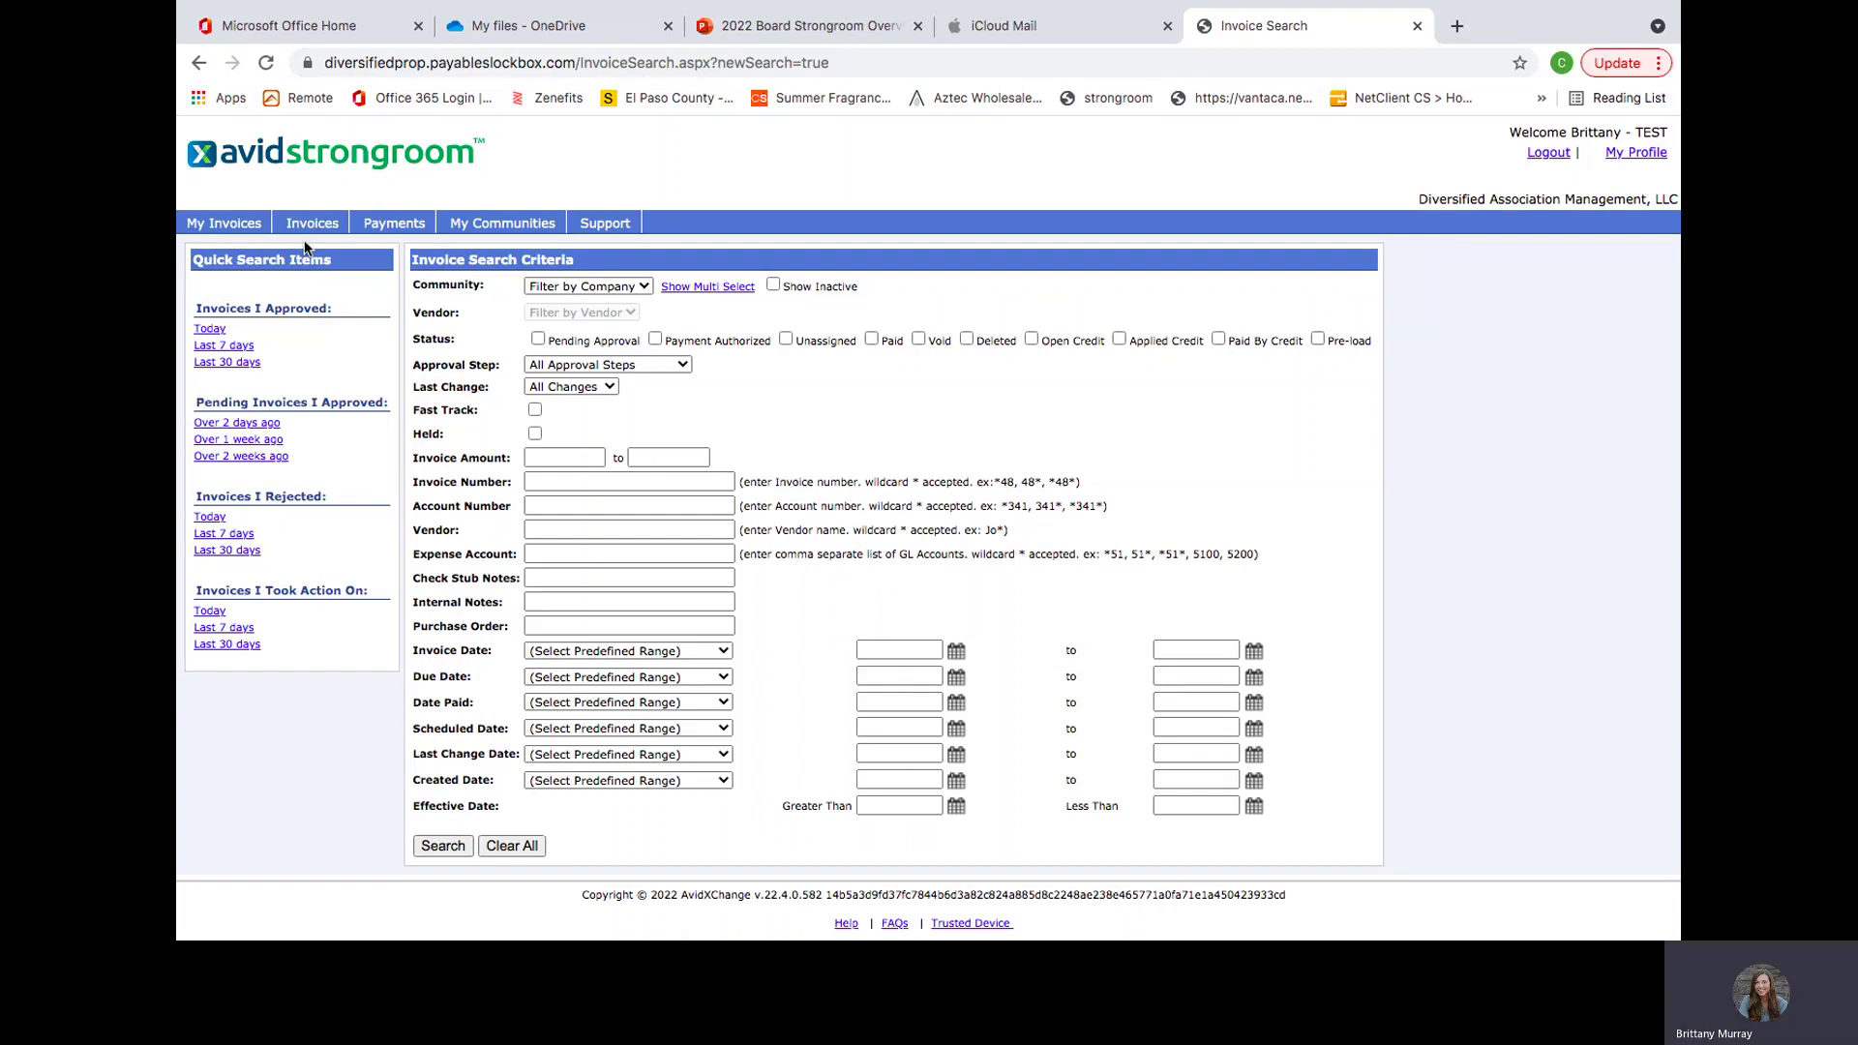
{"action": "left_click", "coordinate": [549, 287]}
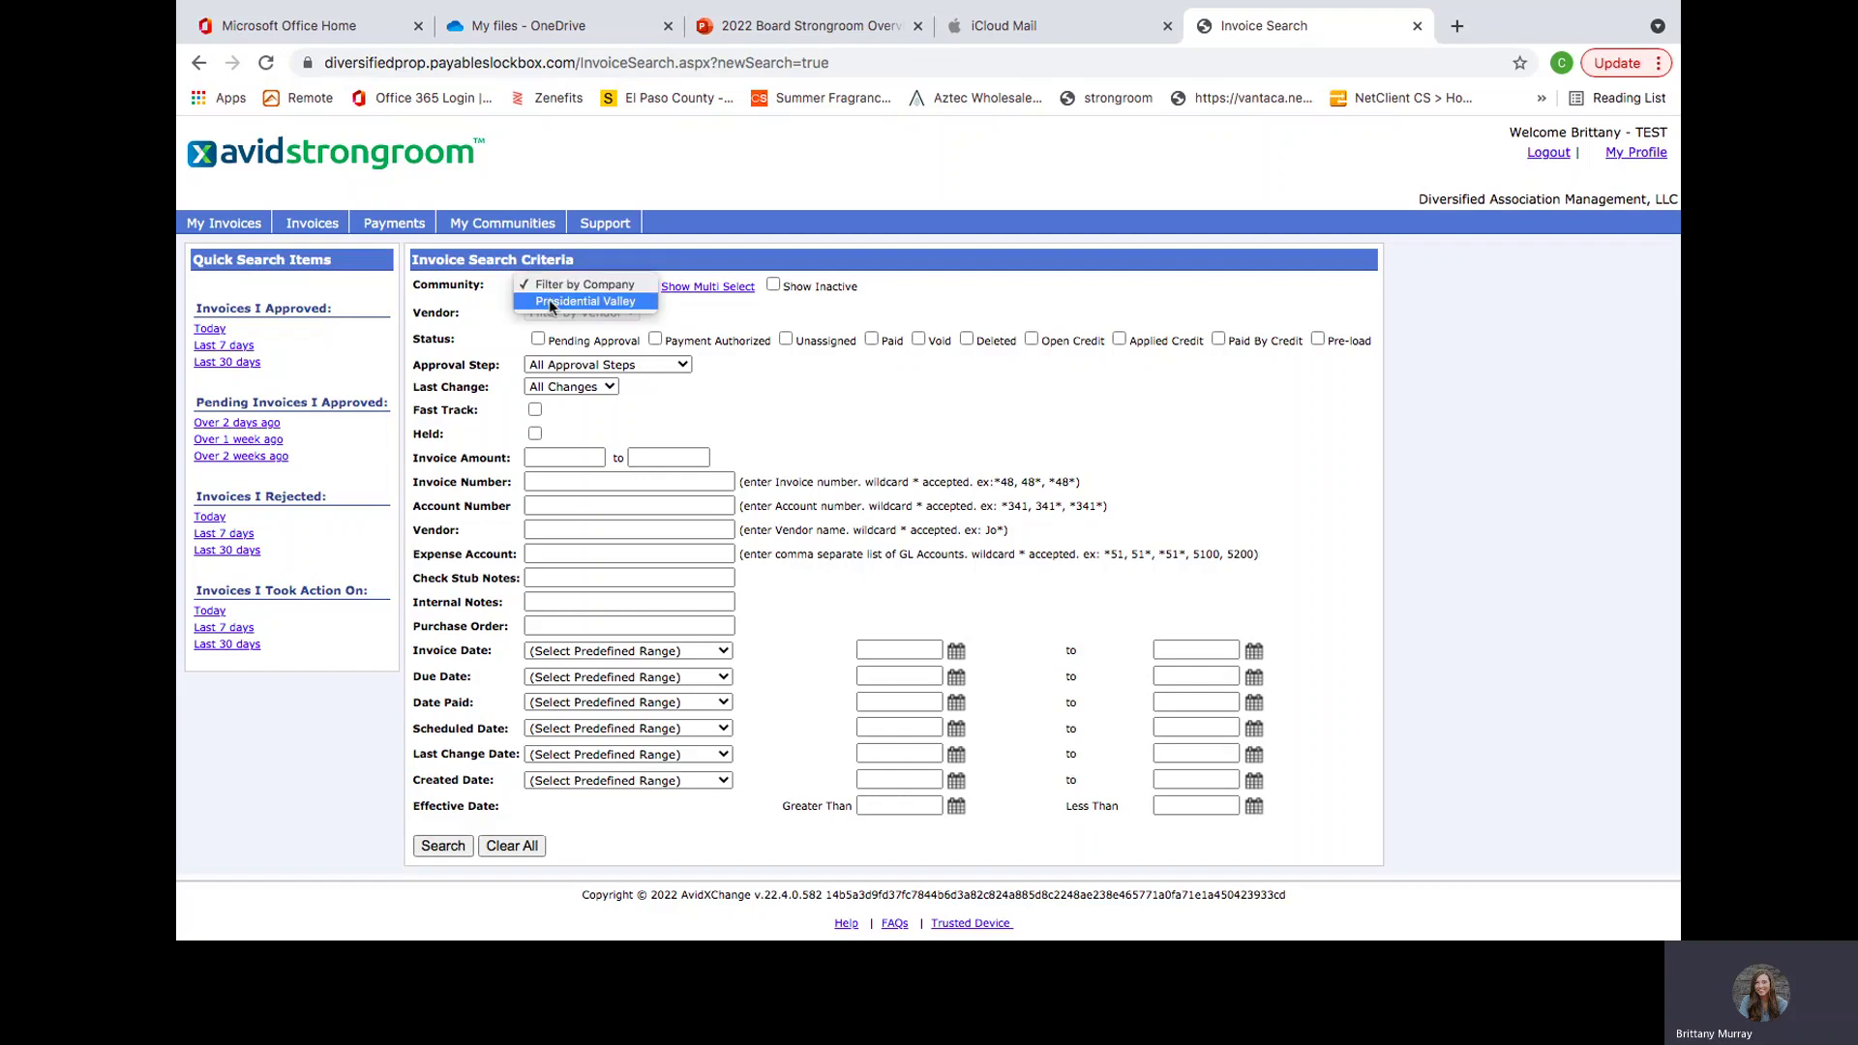
{"action": "left_click", "coordinate": [550, 302]}
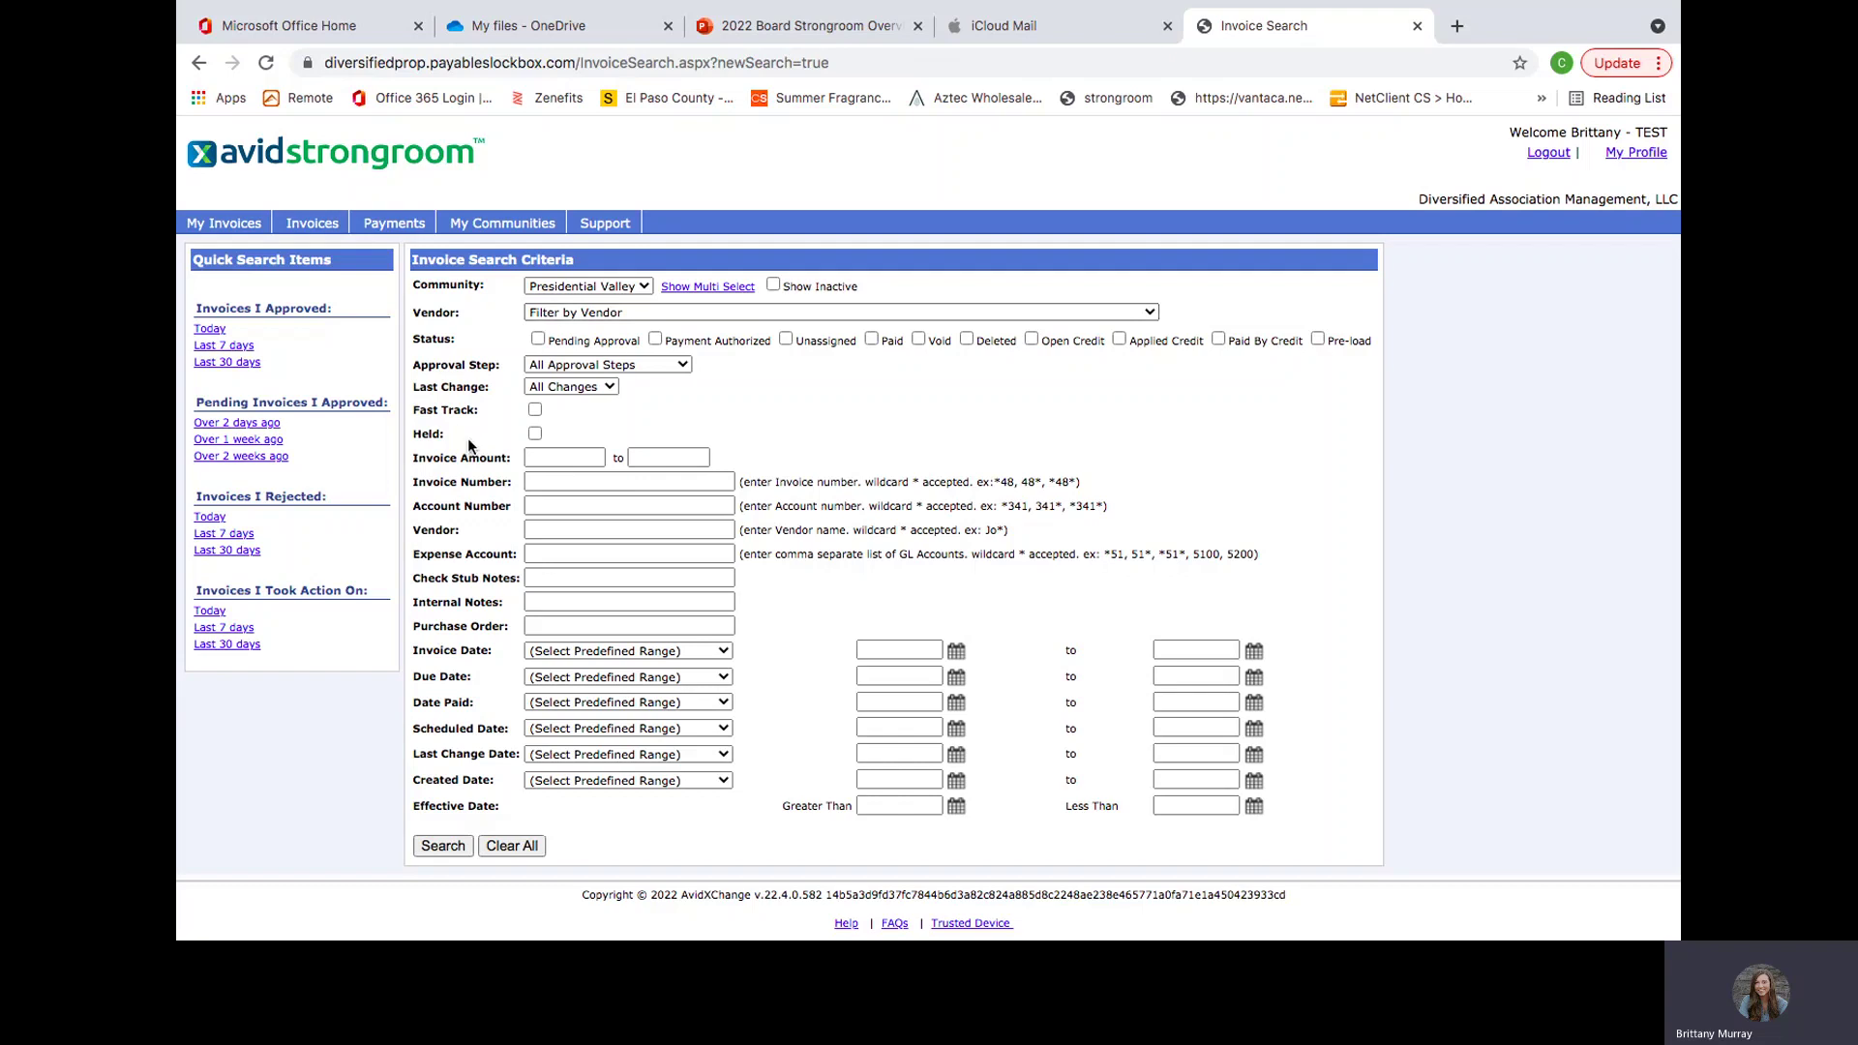
{"action": "left_click", "coordinate": [530, 507]}
{"action": "left_click", "coordinate": [725, 703]}
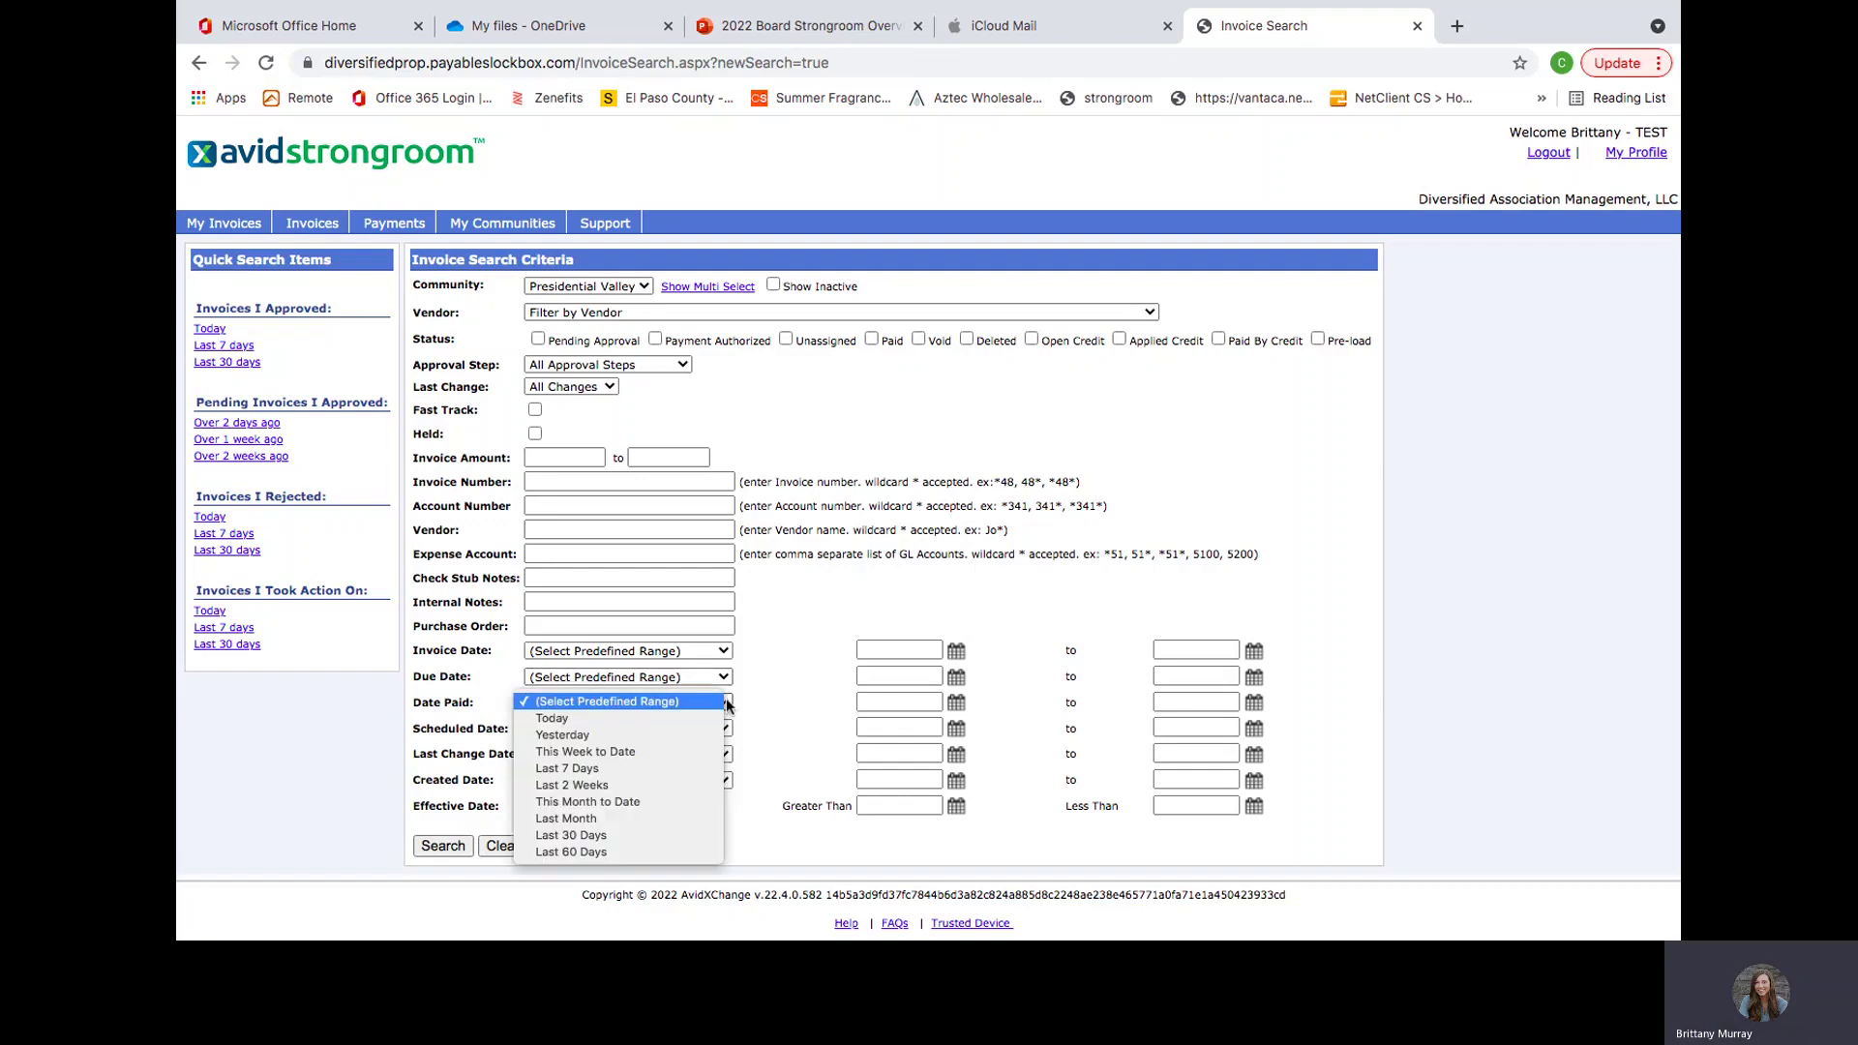
{"action": "left_click", "coordinate": [652, 857]}
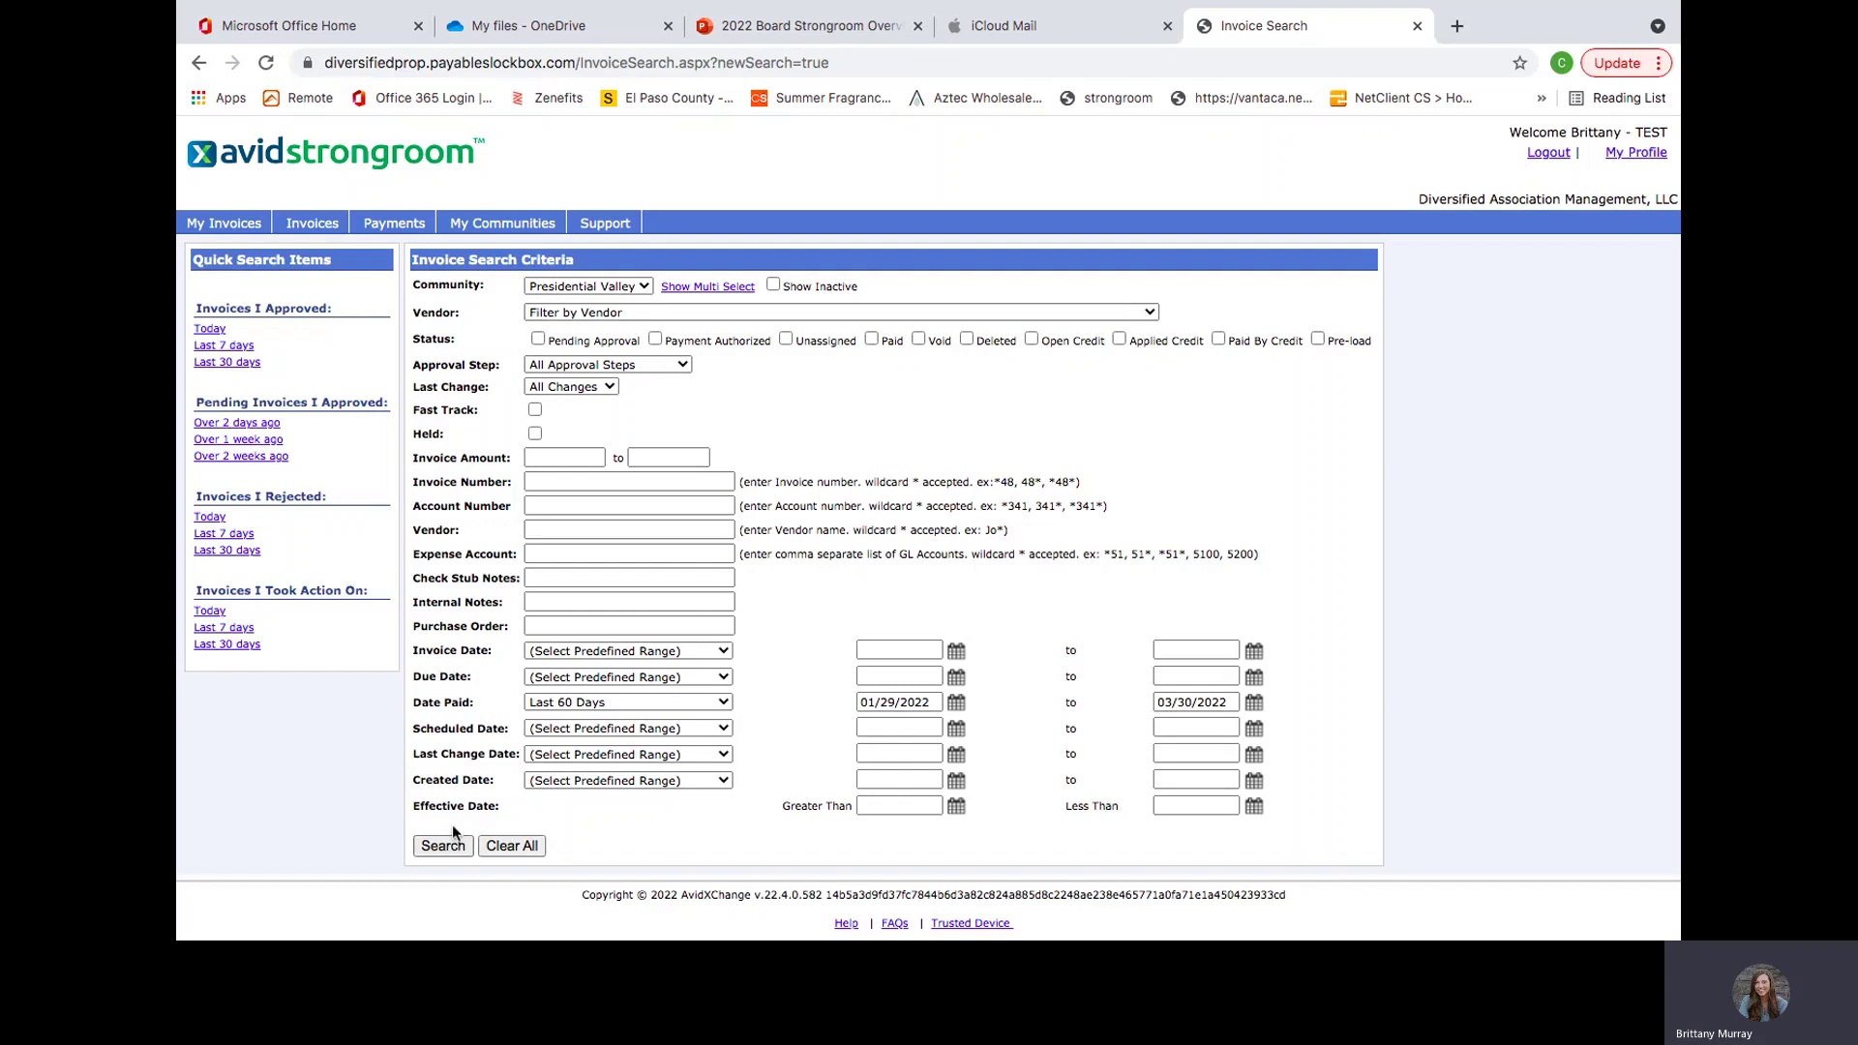
{"action": "left_click", "coordinate": [870, 337]}
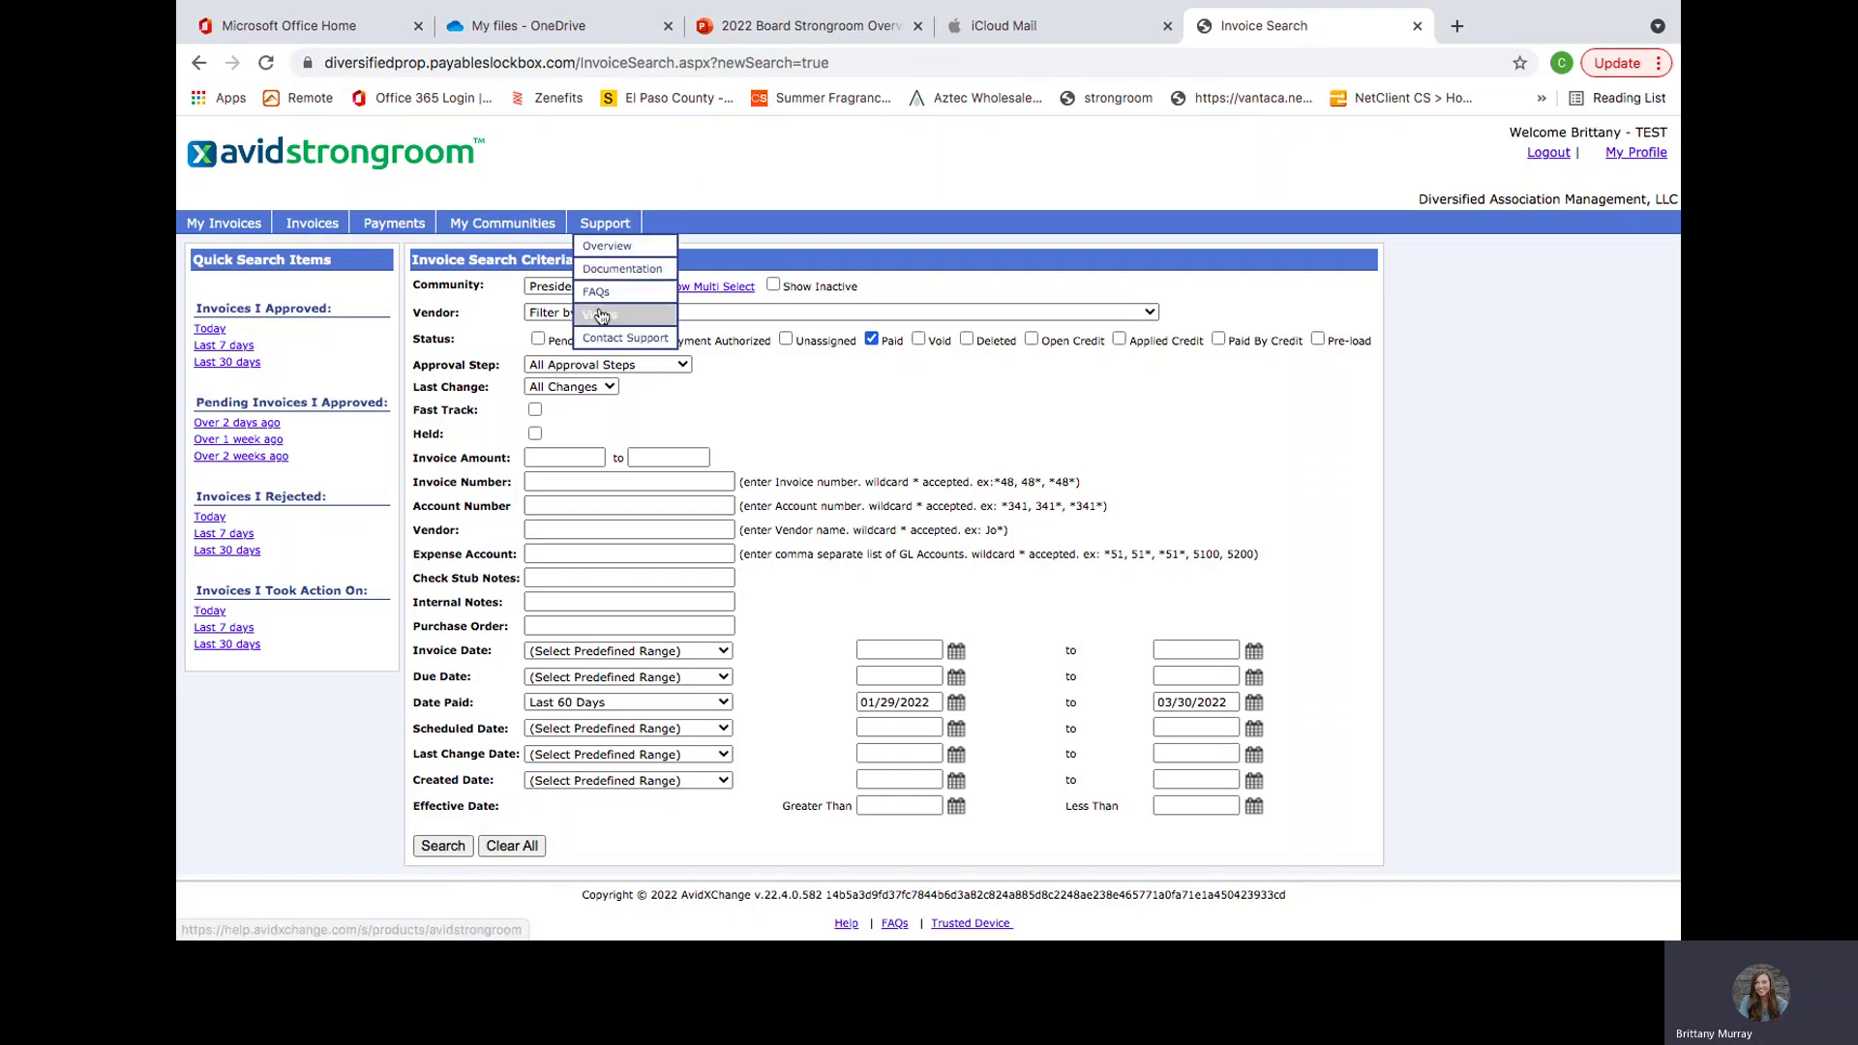
Step: Switch the search to Pending Approval status and vendor Advanced Alarm (g), with Paid unchecked
{"action": "left_click", "coordinate": [538, 339]}
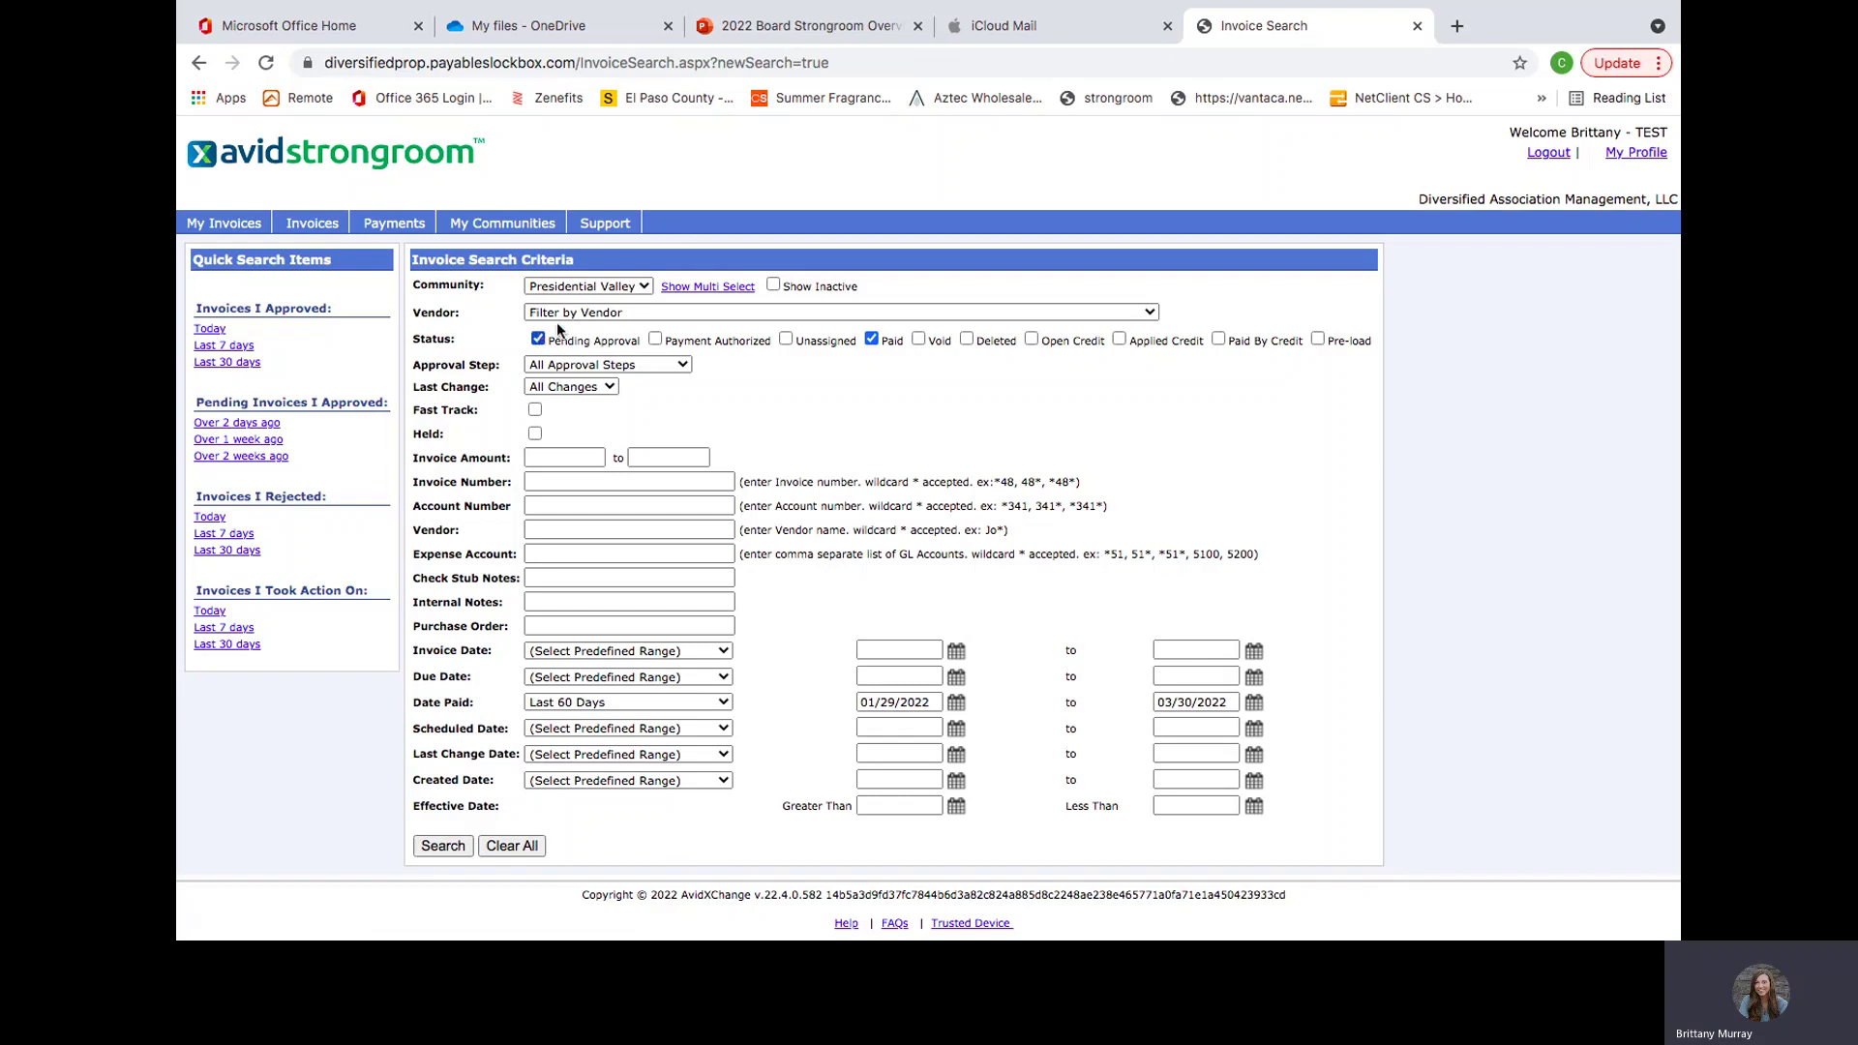
{"action": "left_click", "coordinate": [571, 310]}
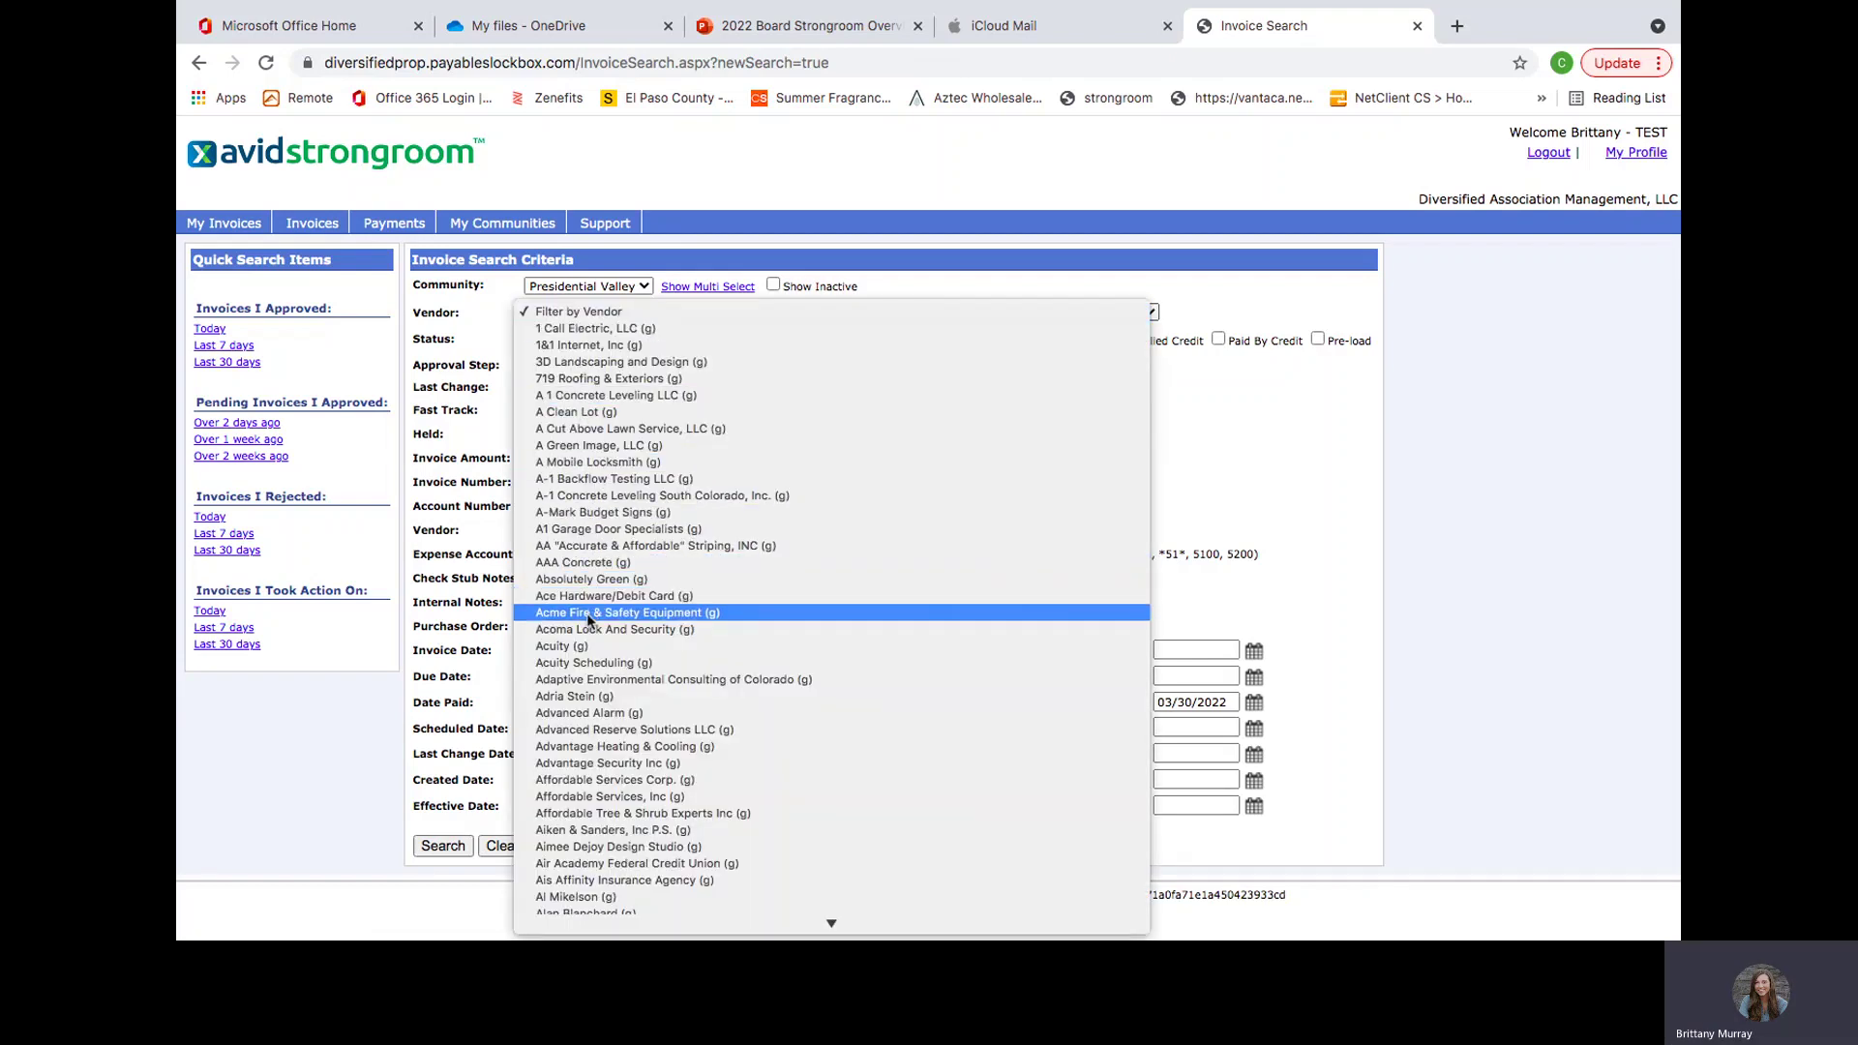
{"action": "left_click", "coordinate": [592, 714]}
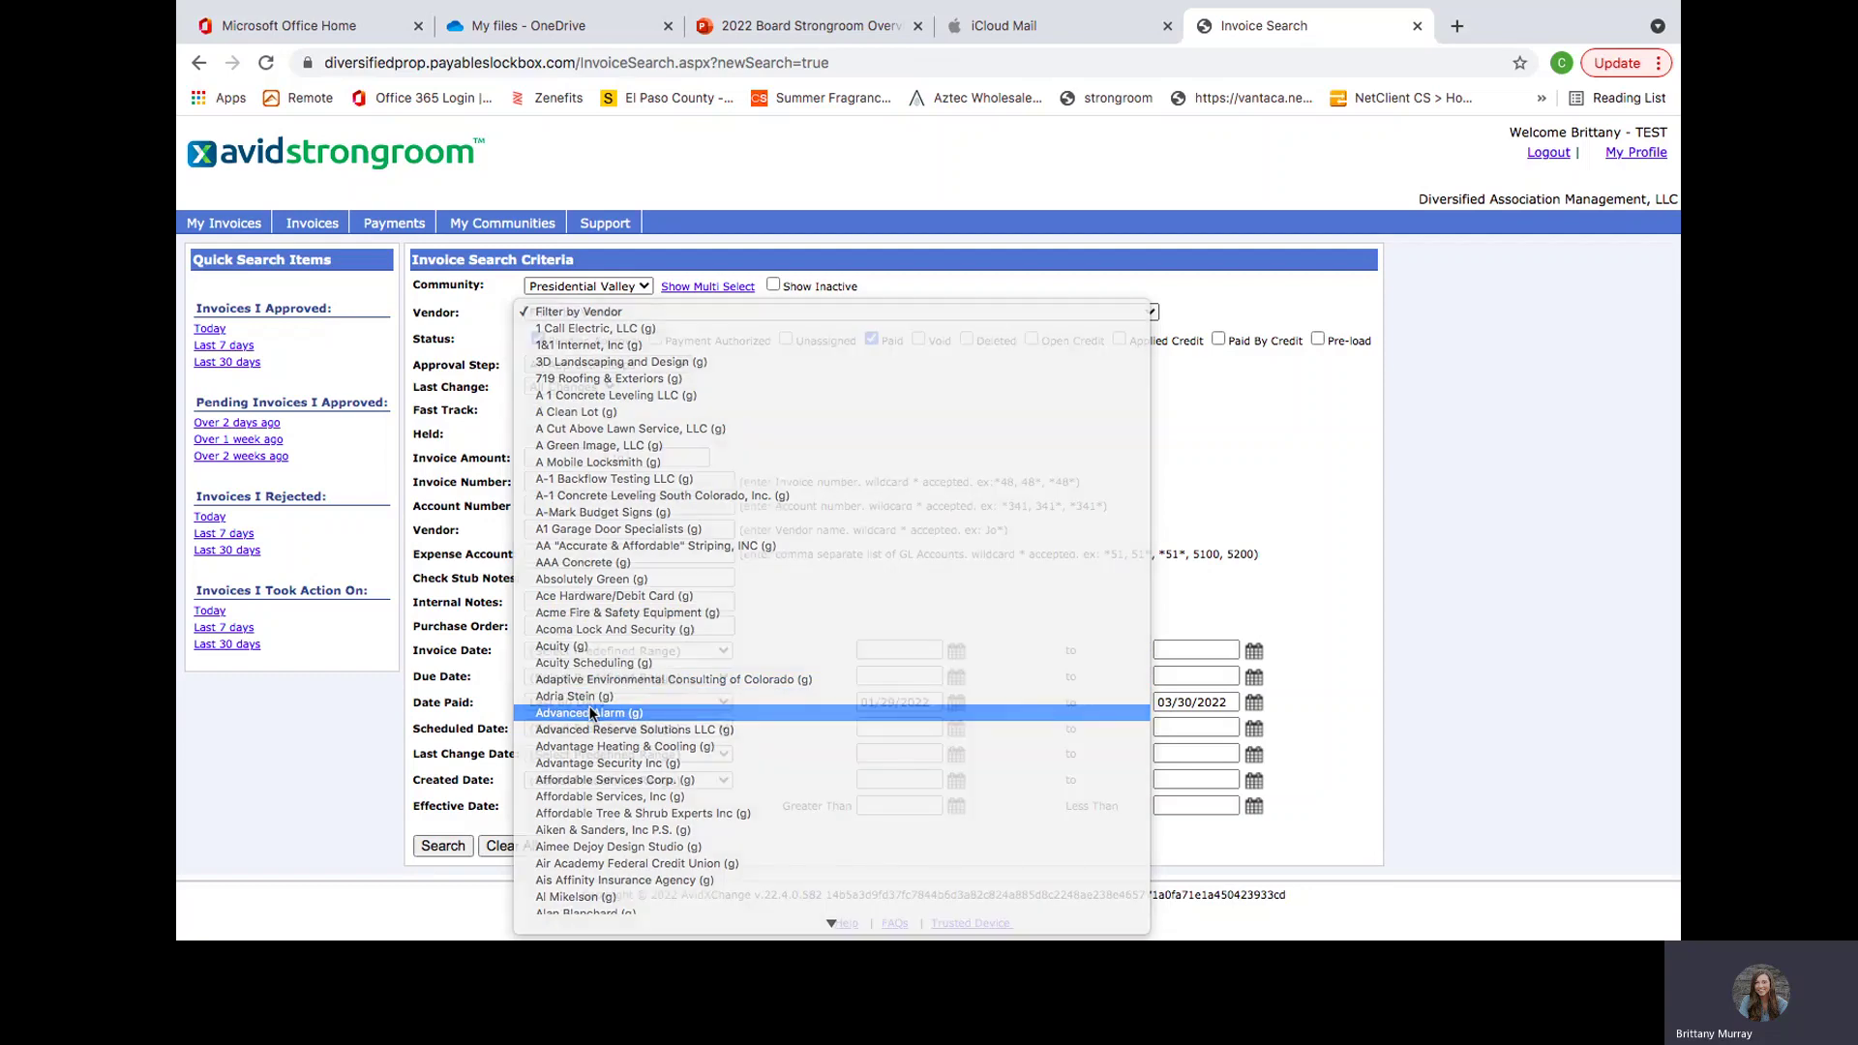
{"action": "left_click", "coordinate": [873, 340]}
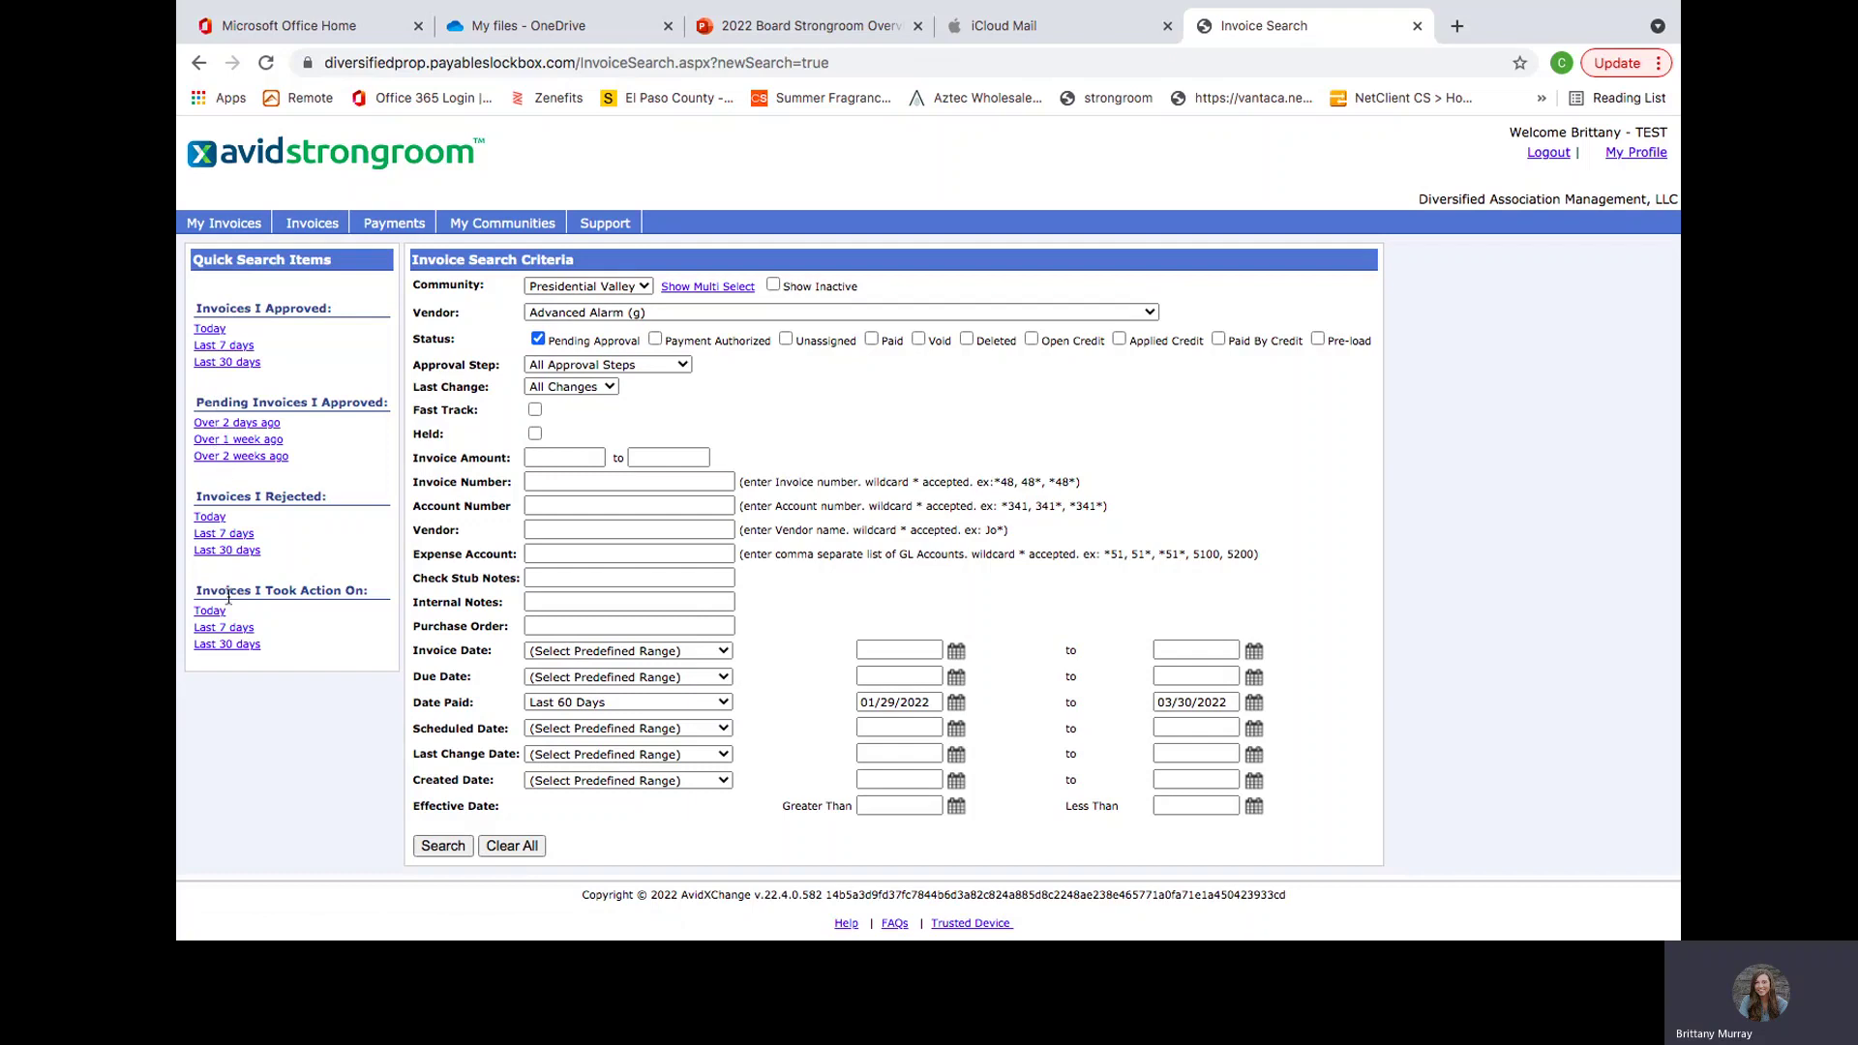
Step: Run the invoice search, returning 3 invoices totalling $862.05
{"action": "left_click", "coordinate": [210, 329]}
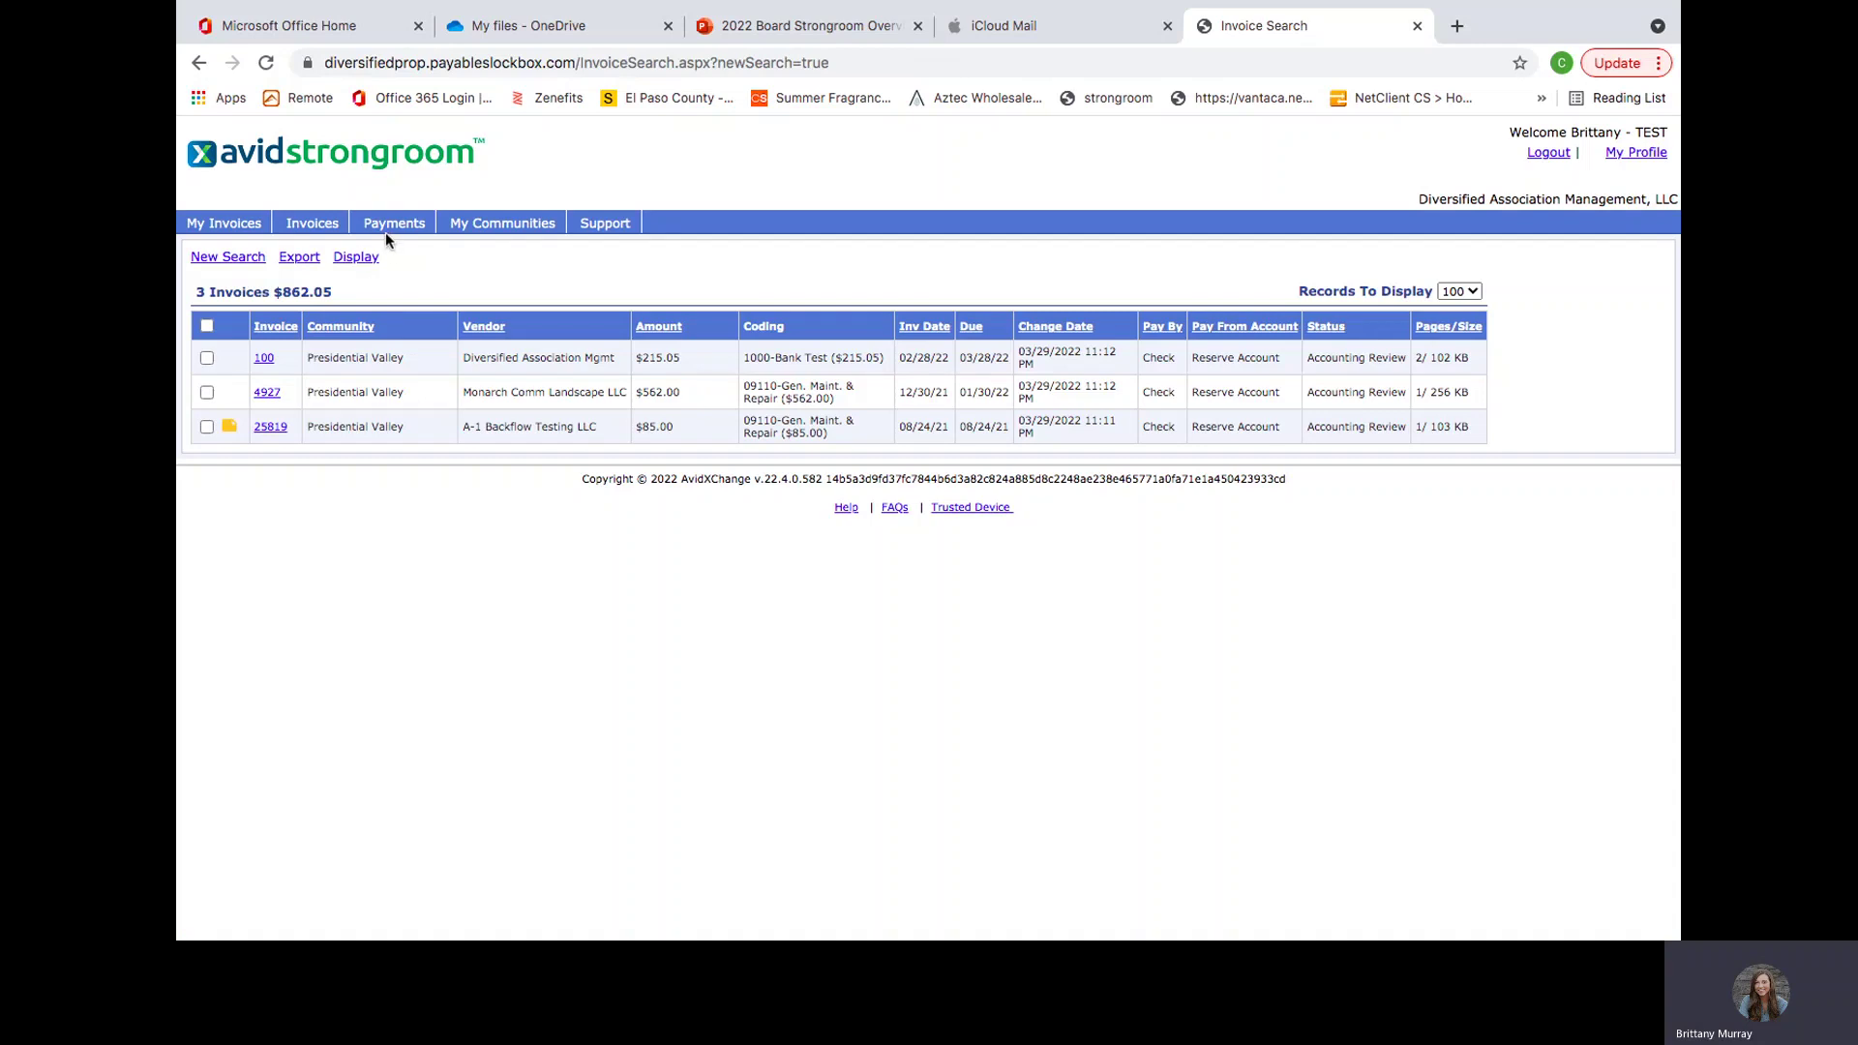
Step: Filter Payment Search to Paid status, Date Paid Year to Date (01/01/2022–03/30/2022), vendor reset to all
{"action": "mouse_move", "coordinate": [390, 235]}
{"action": "left_click", "coordinate": [392, 247]}
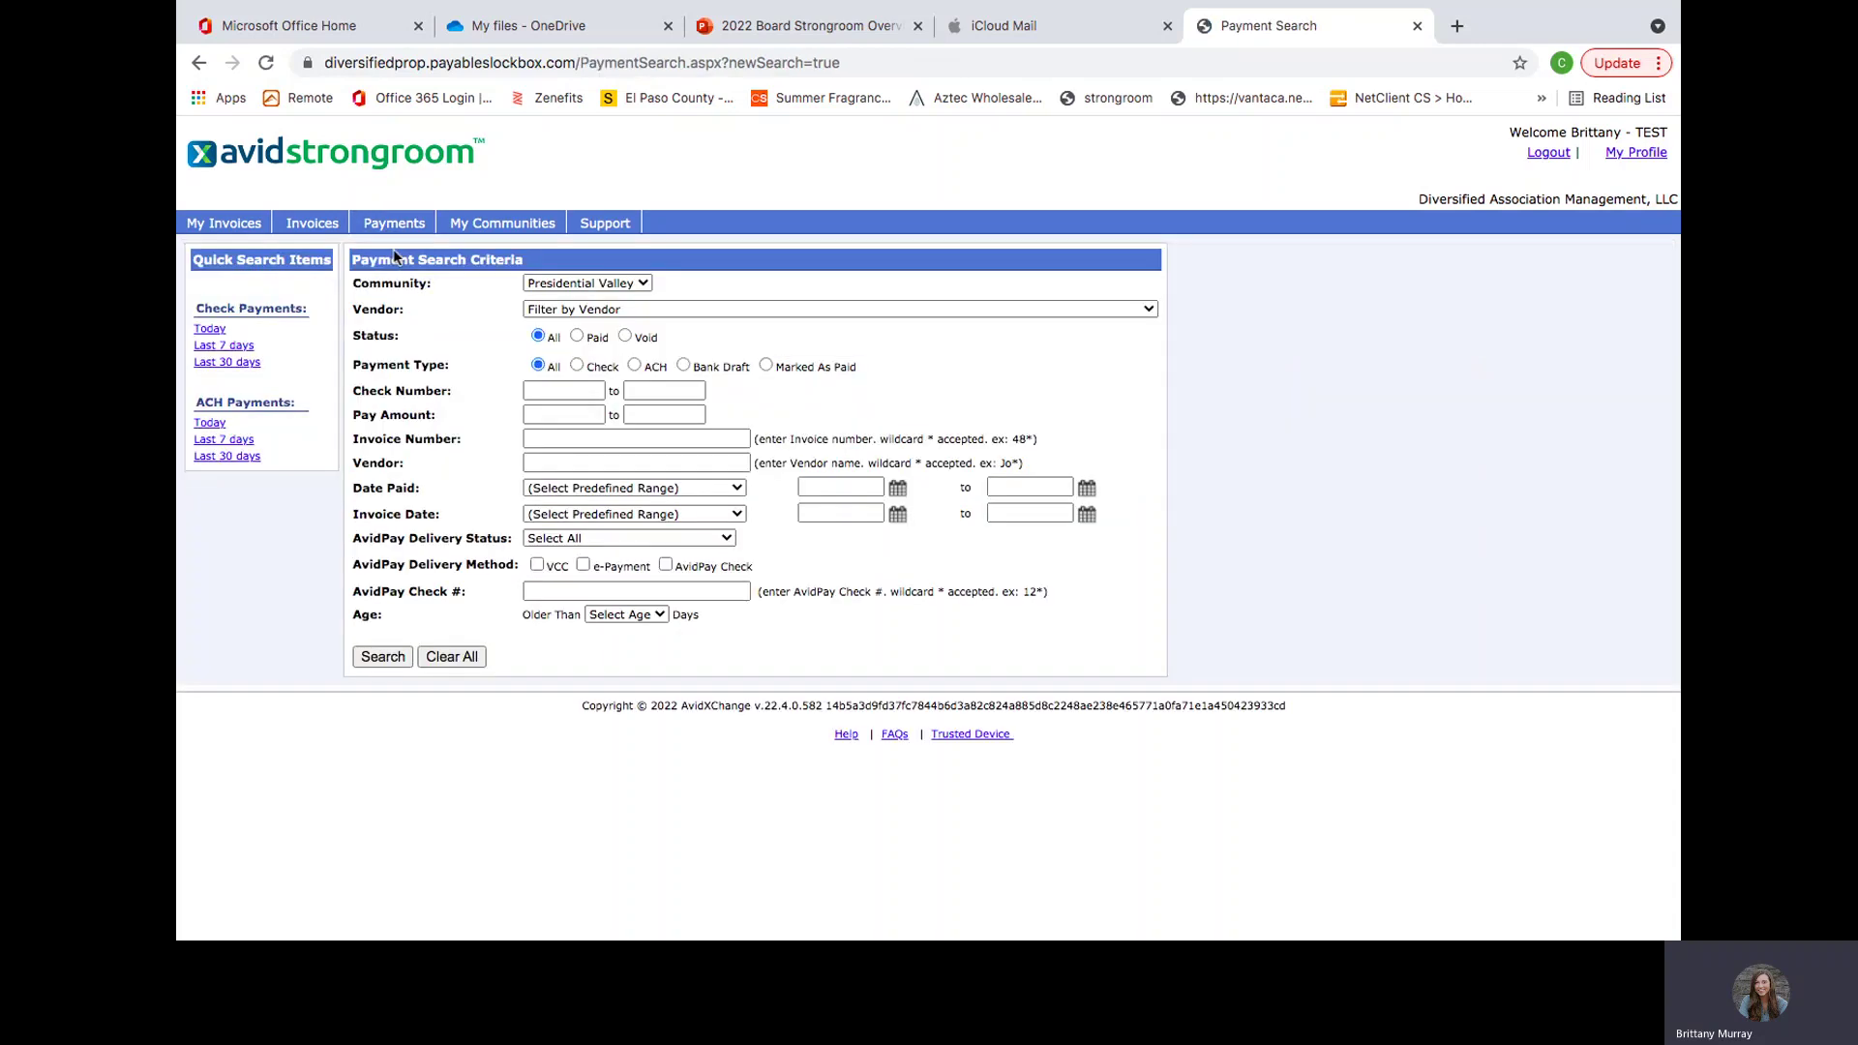
{"action": "left_click", "coordinate": [566, 312]}
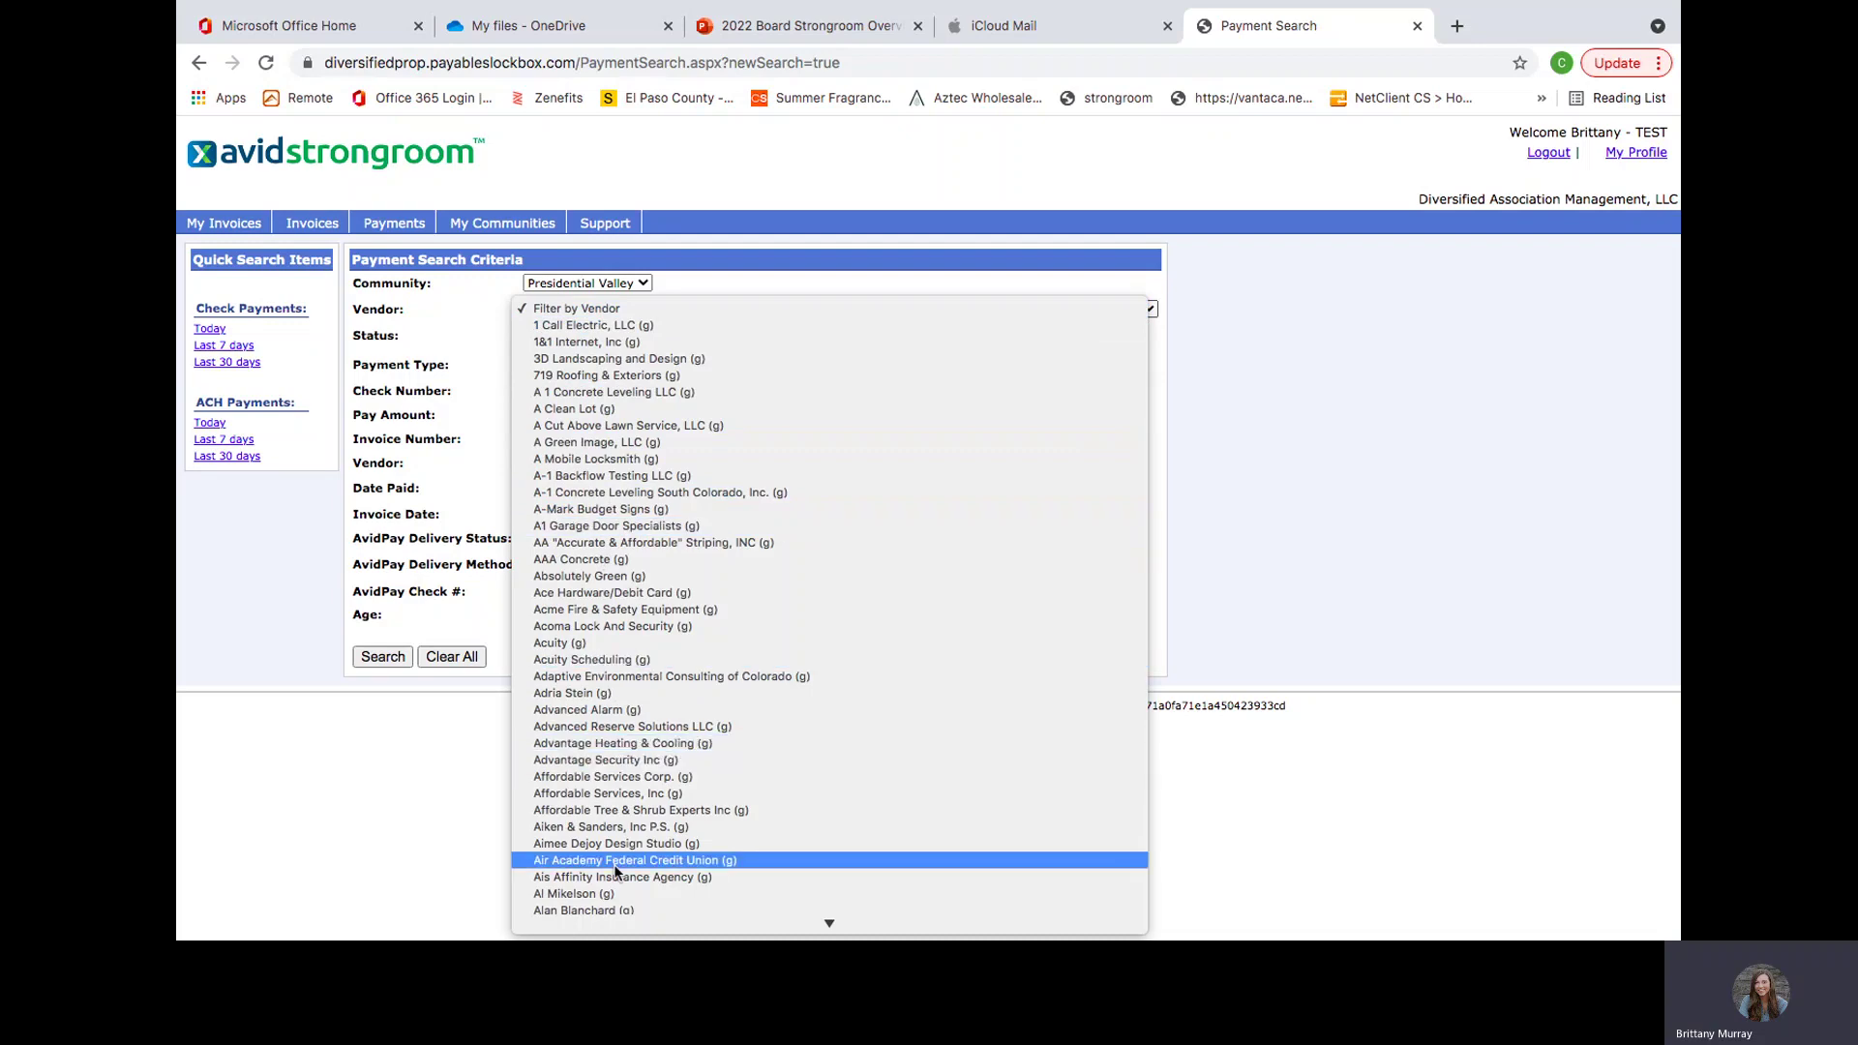
{"action": "left_click", "coordinate": [595, 777]}
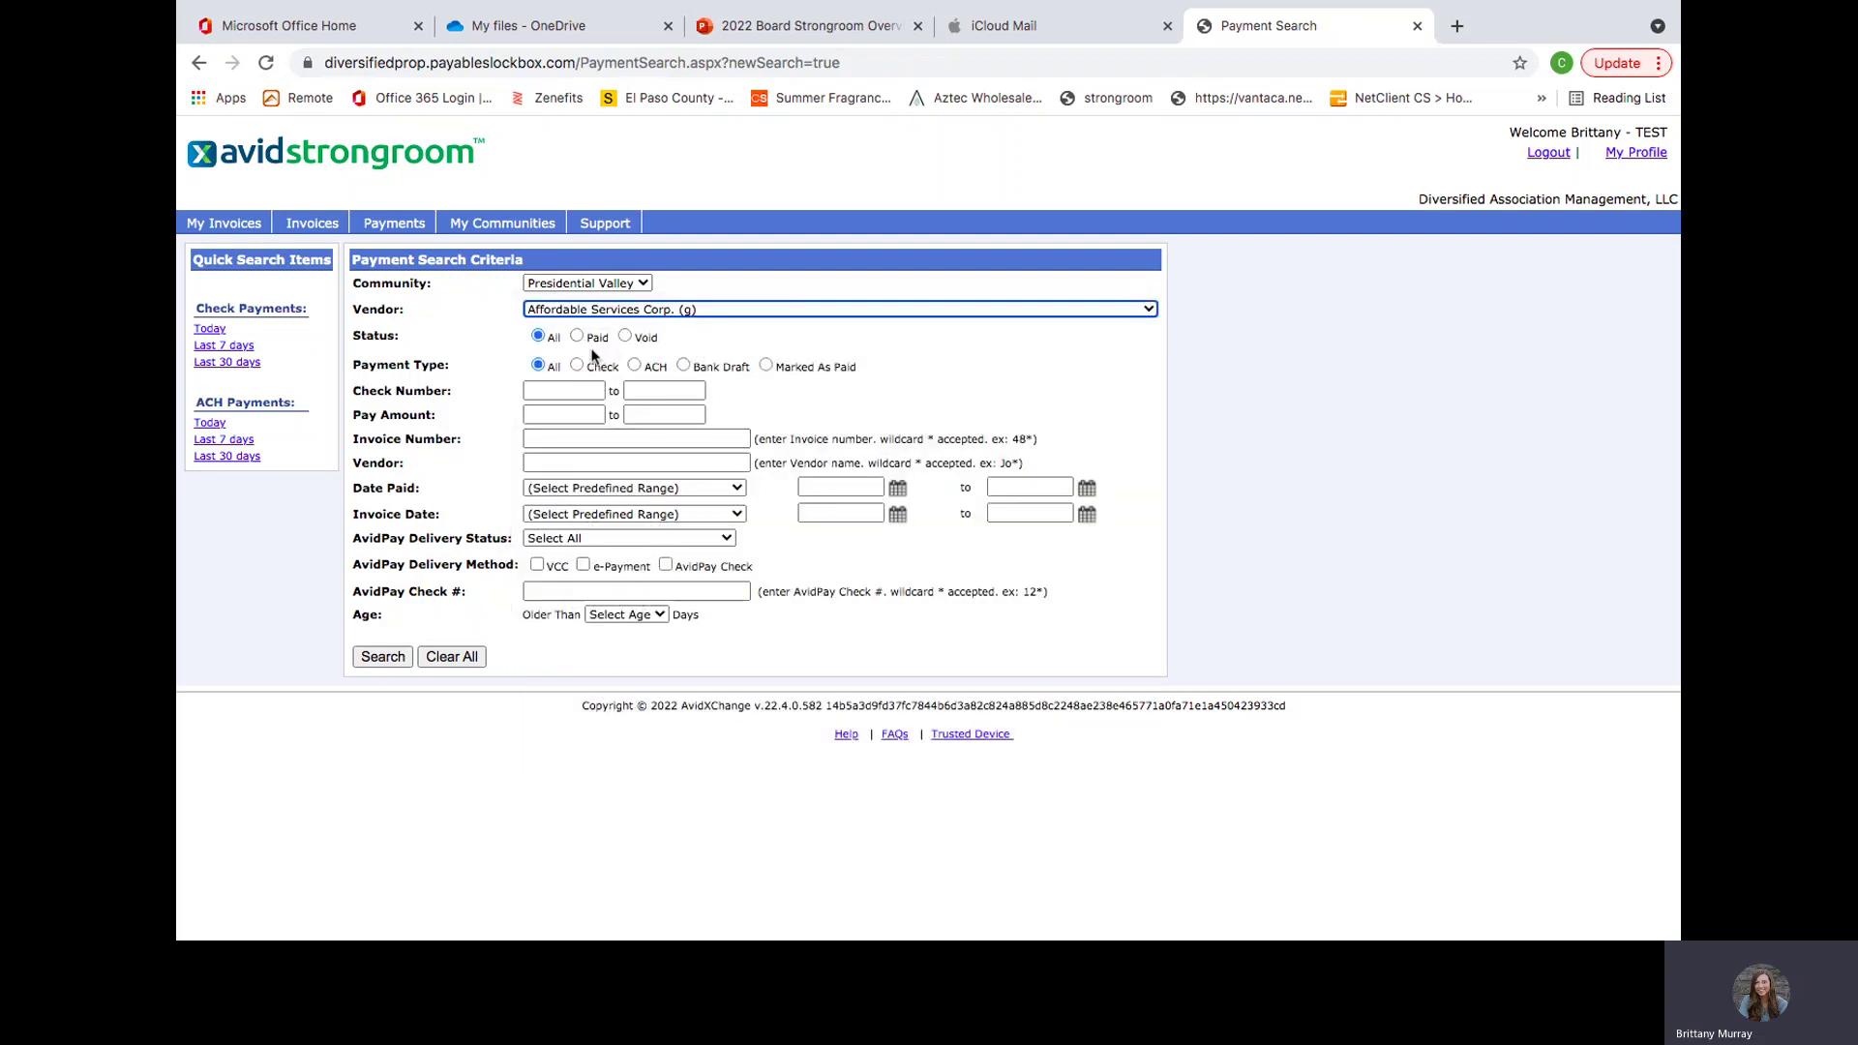
{"action": "left_click", "coordinate": [577, 336]}
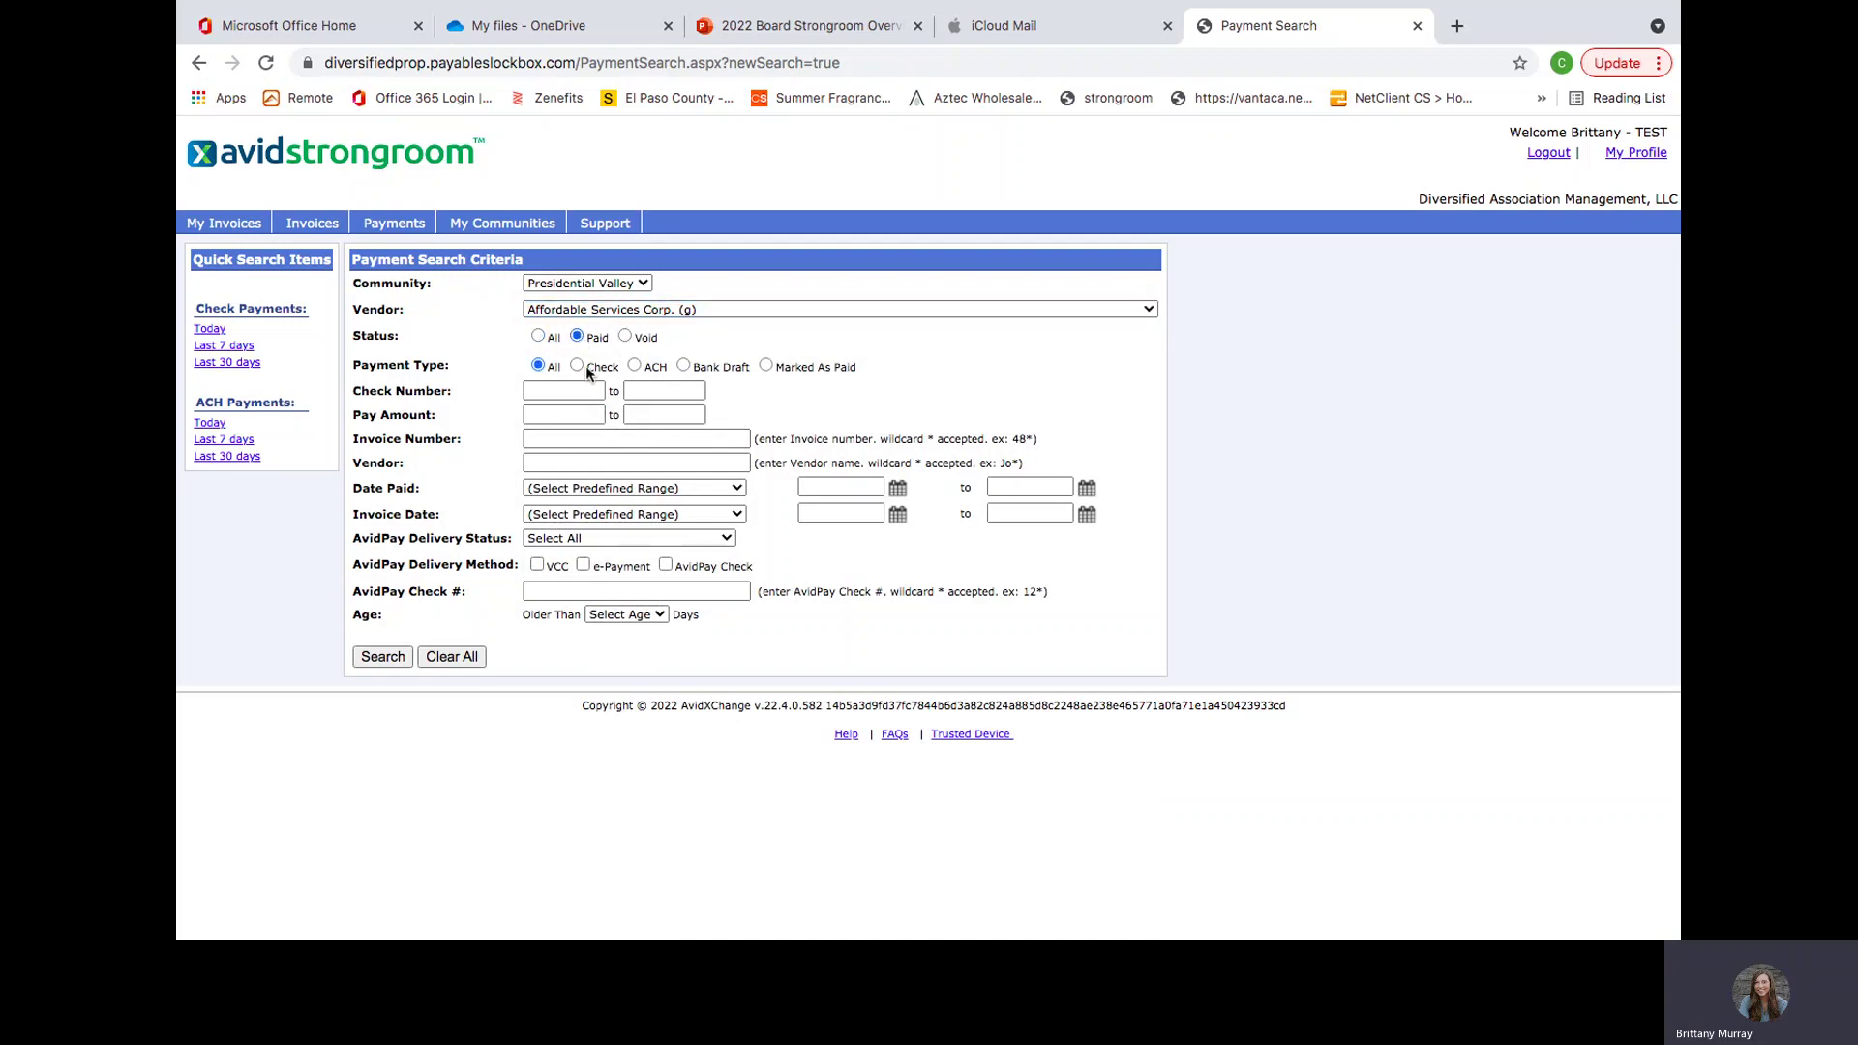
{"action": "left_click", "coordinate": [590, 488]}
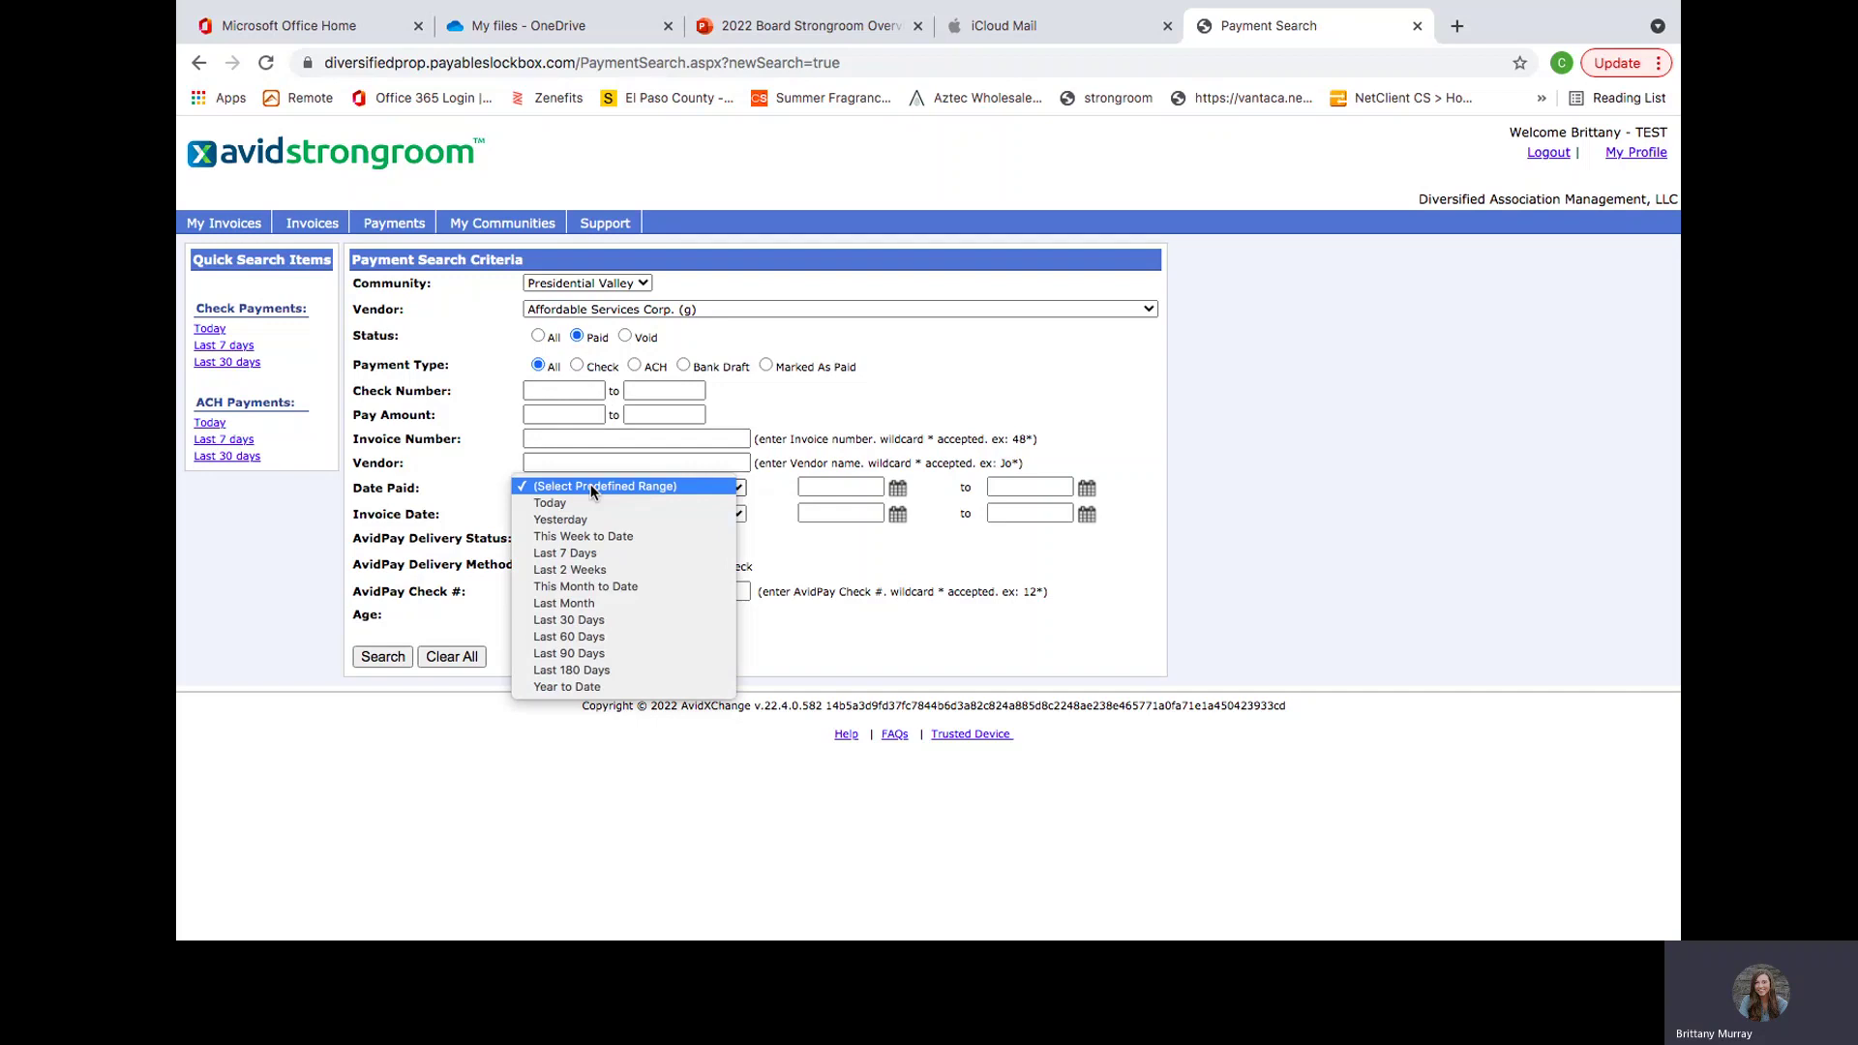
{"action": "left_click", "coordinate": [590, 686]}
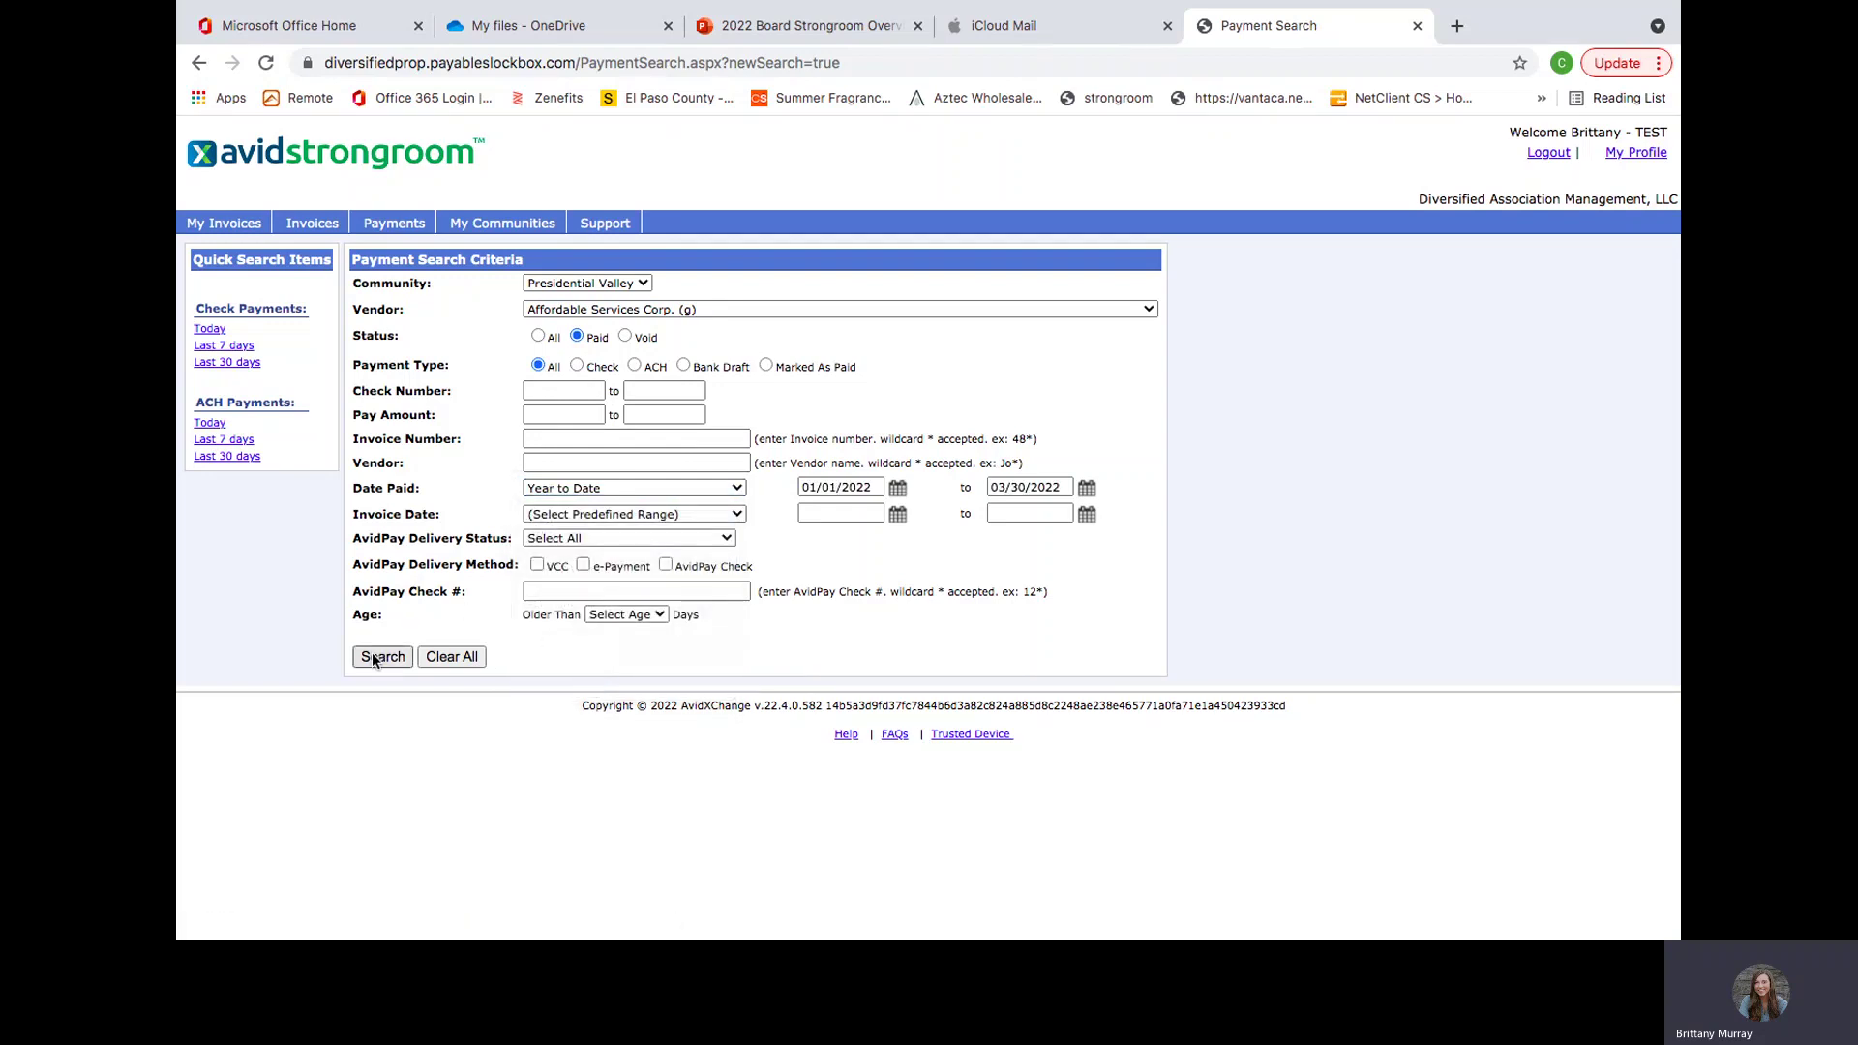
{"action": "left_click", "coordinate": [573, 310]}
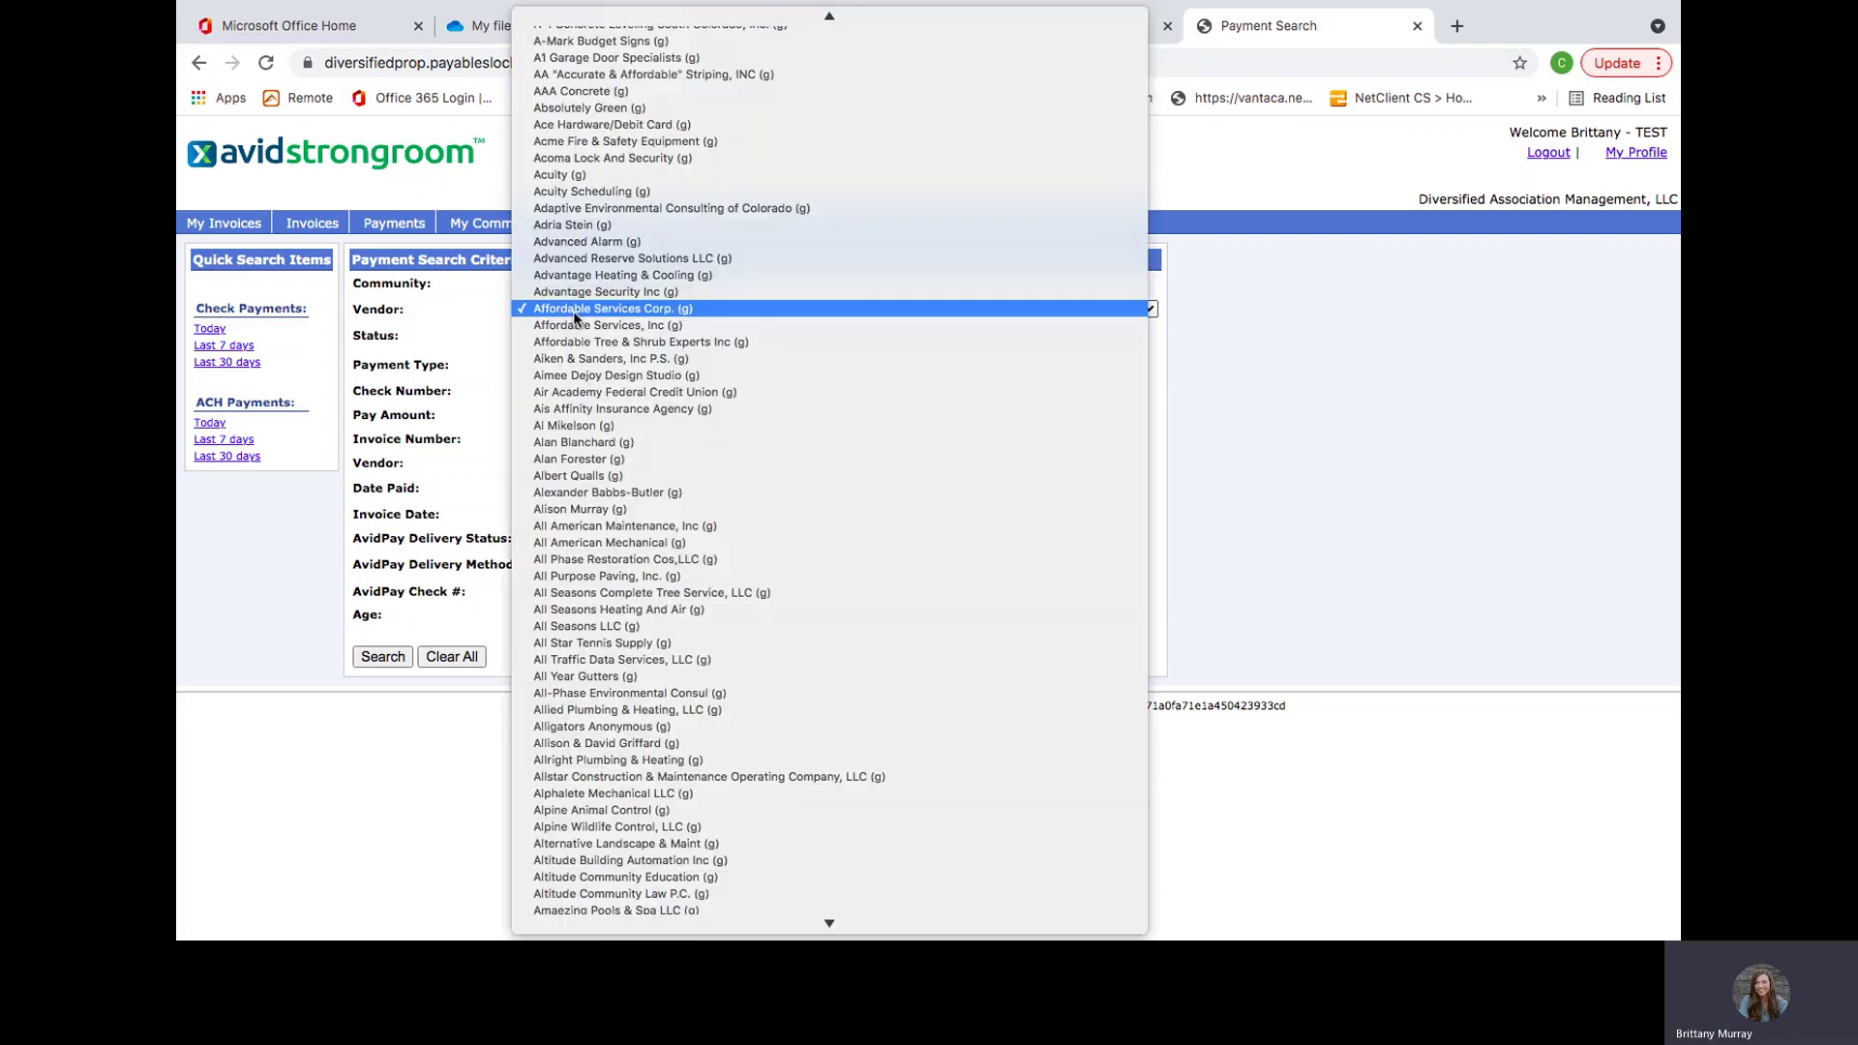
{"action": "scroll", "coordinate": [573, 310], "scroll_direction": "up", "scroll_amount": 3}
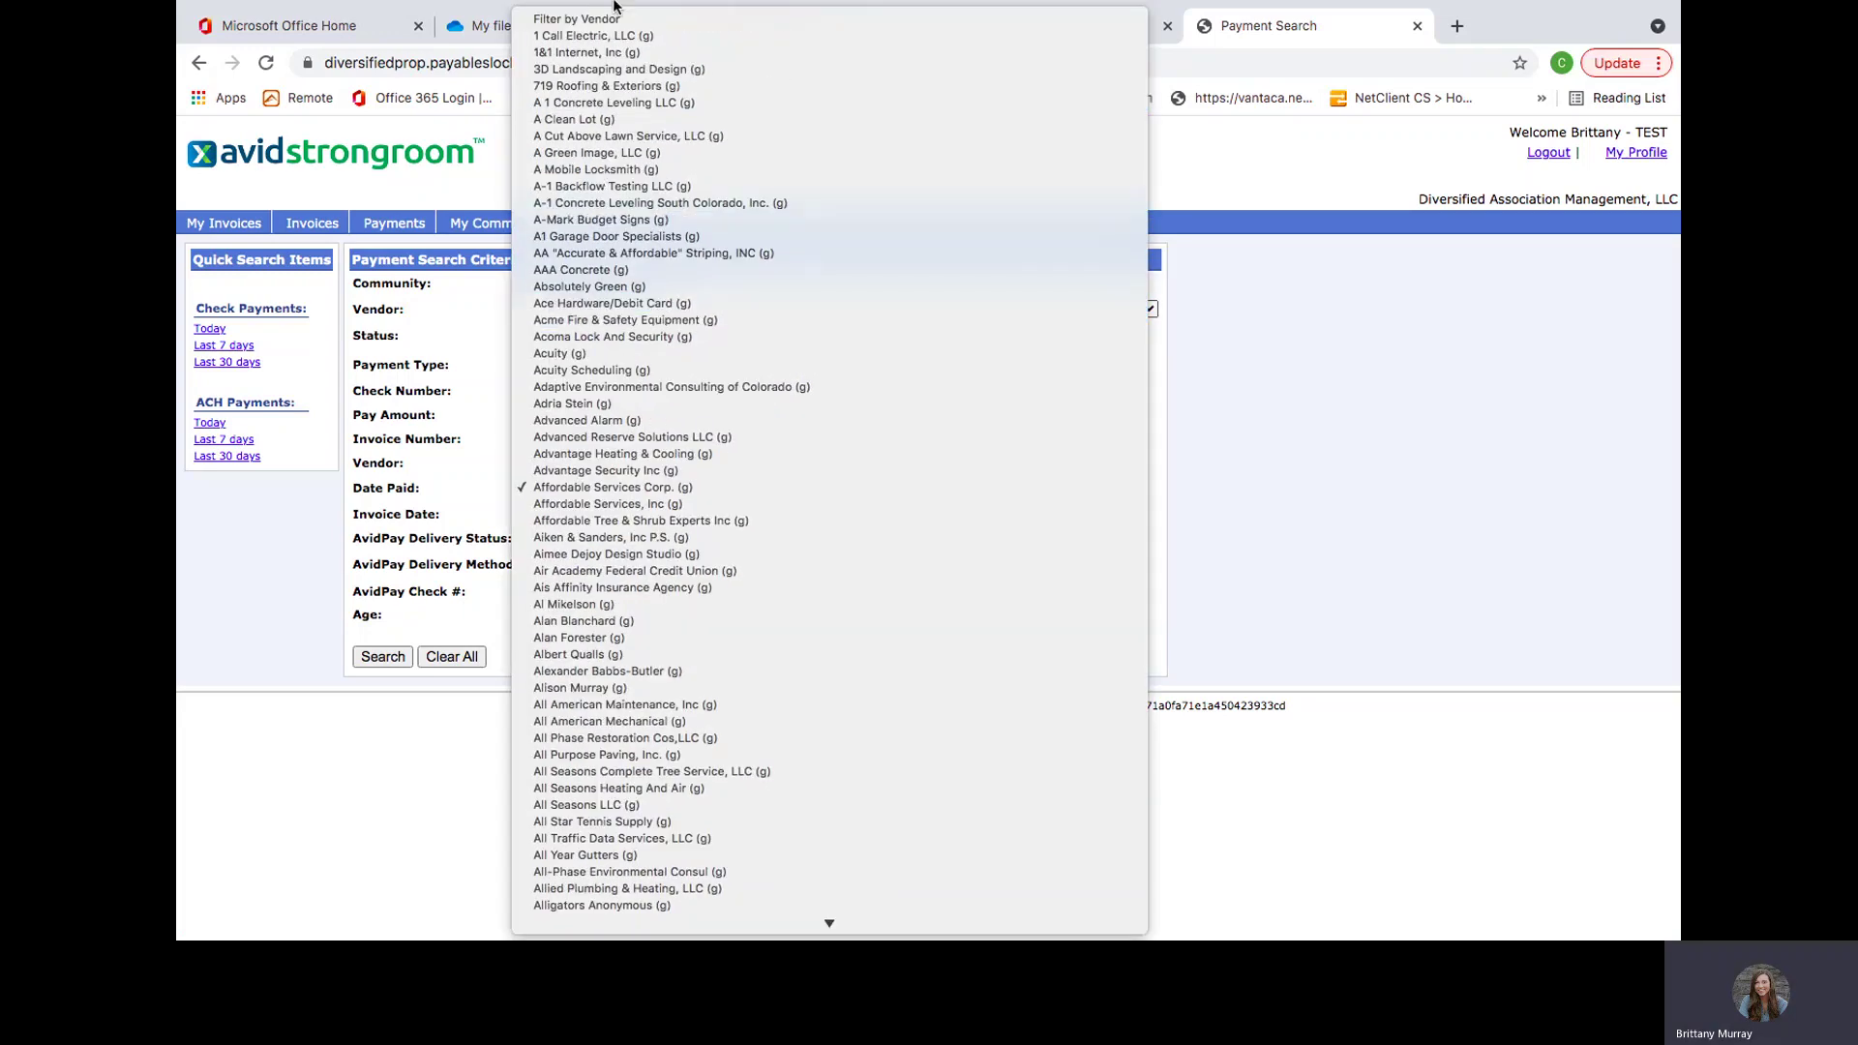
{"action": "left_click", "coordinate": [579, 18]}
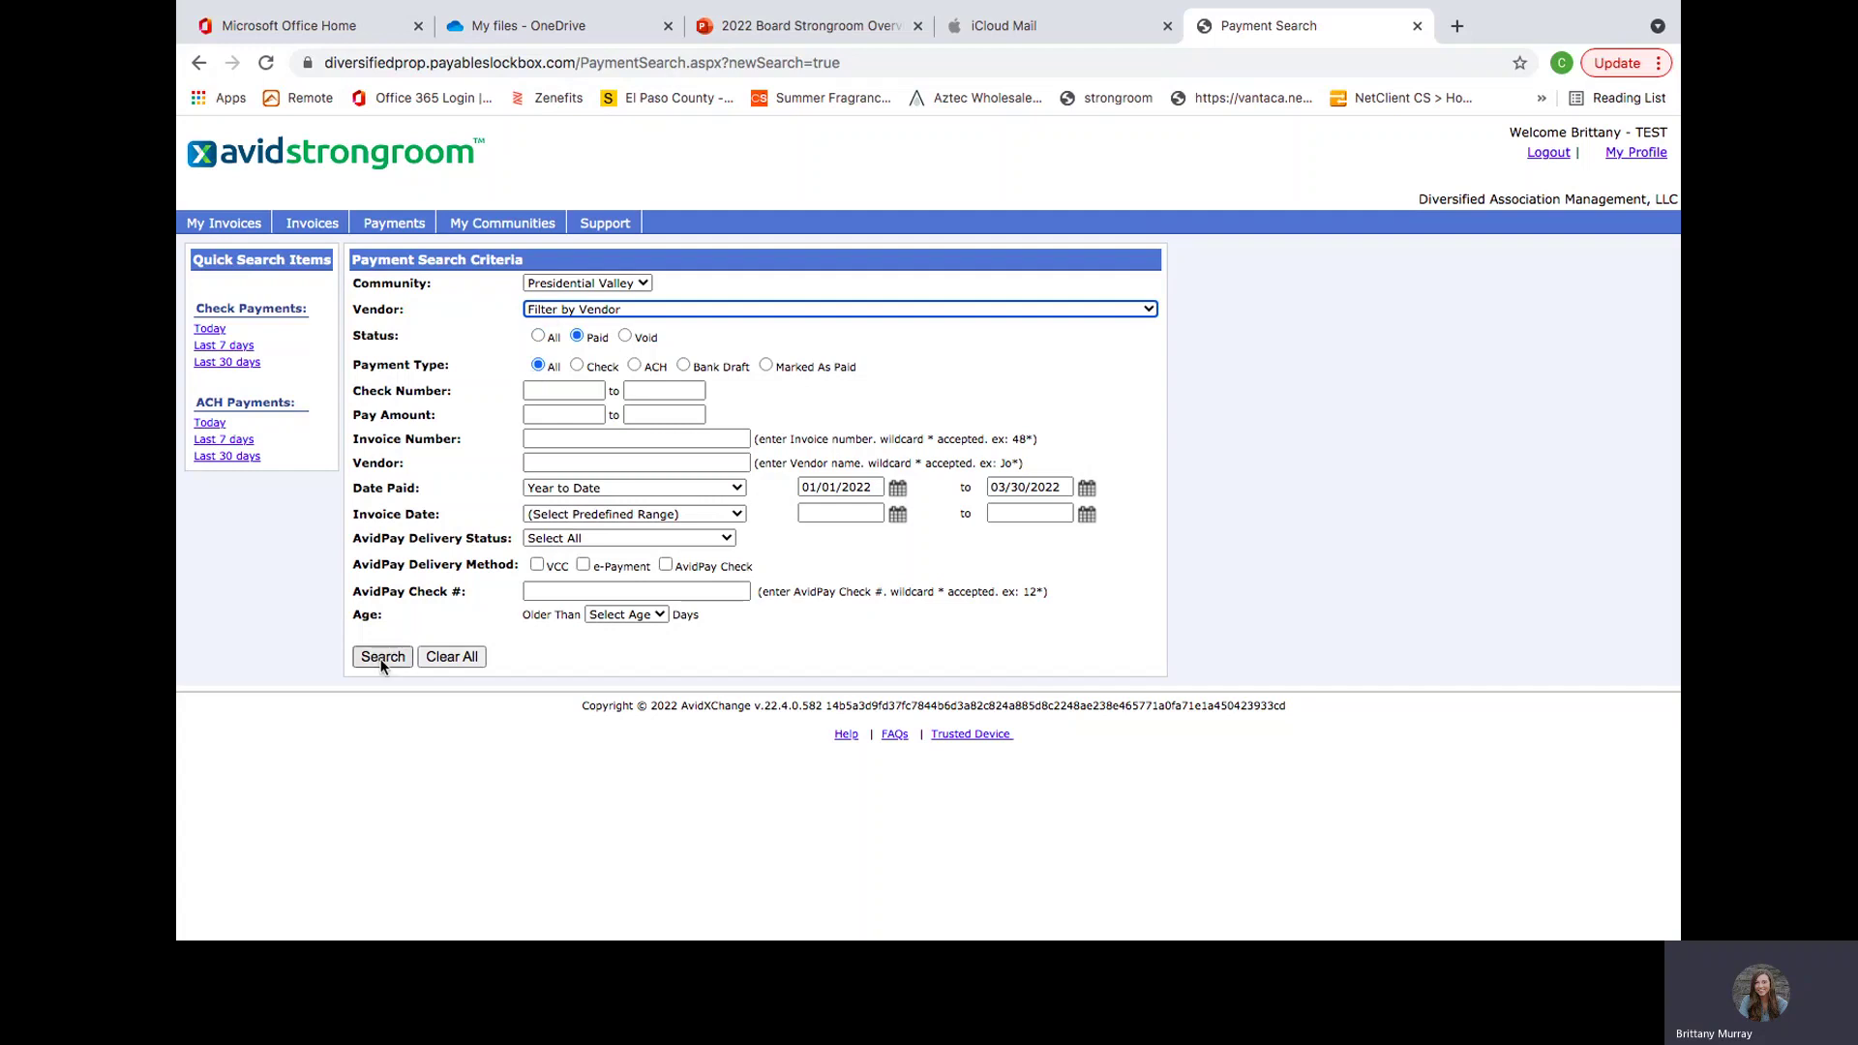
Step: Point out the check number, pay amount and invoice number fields, then search today's check payments and go back
{"action": "left_click", "coordinate": [549, 386]}
{"action": "left_click", "coordinate": [548, 412]}
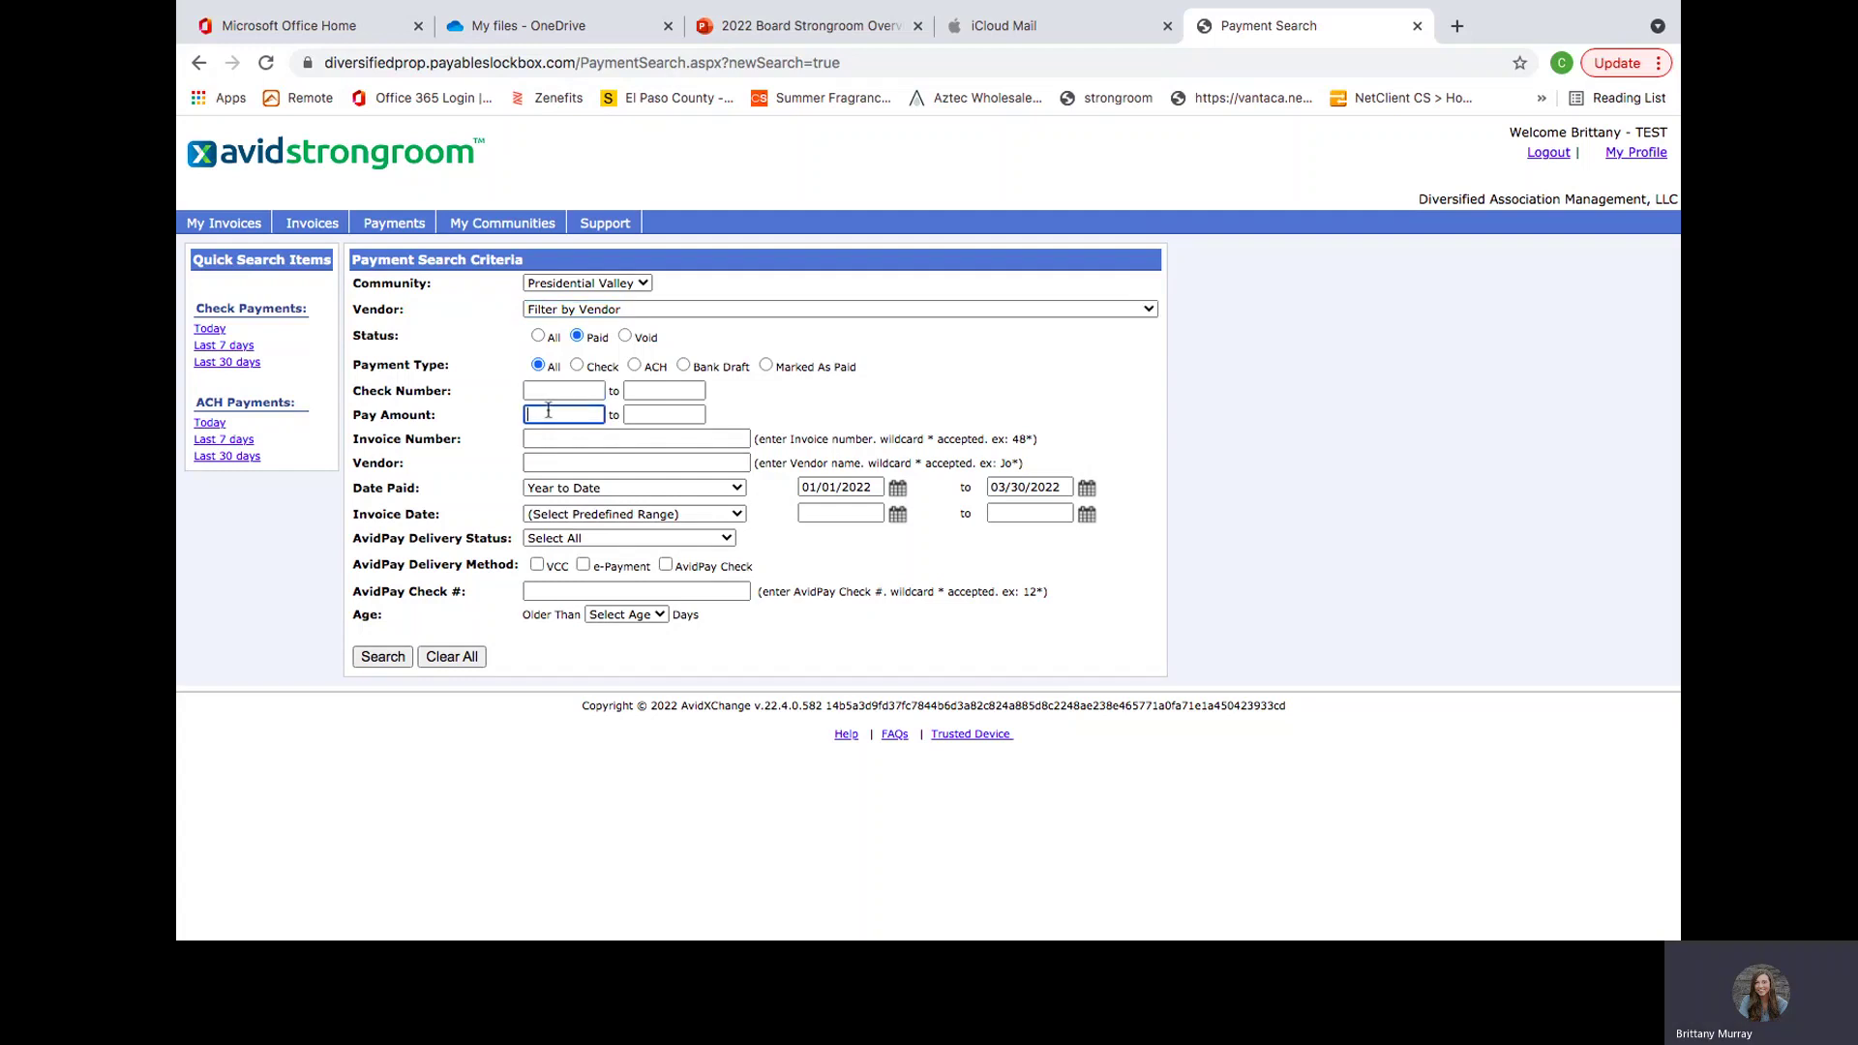
{"action": "left_click", "coordinate": [545, 436]}
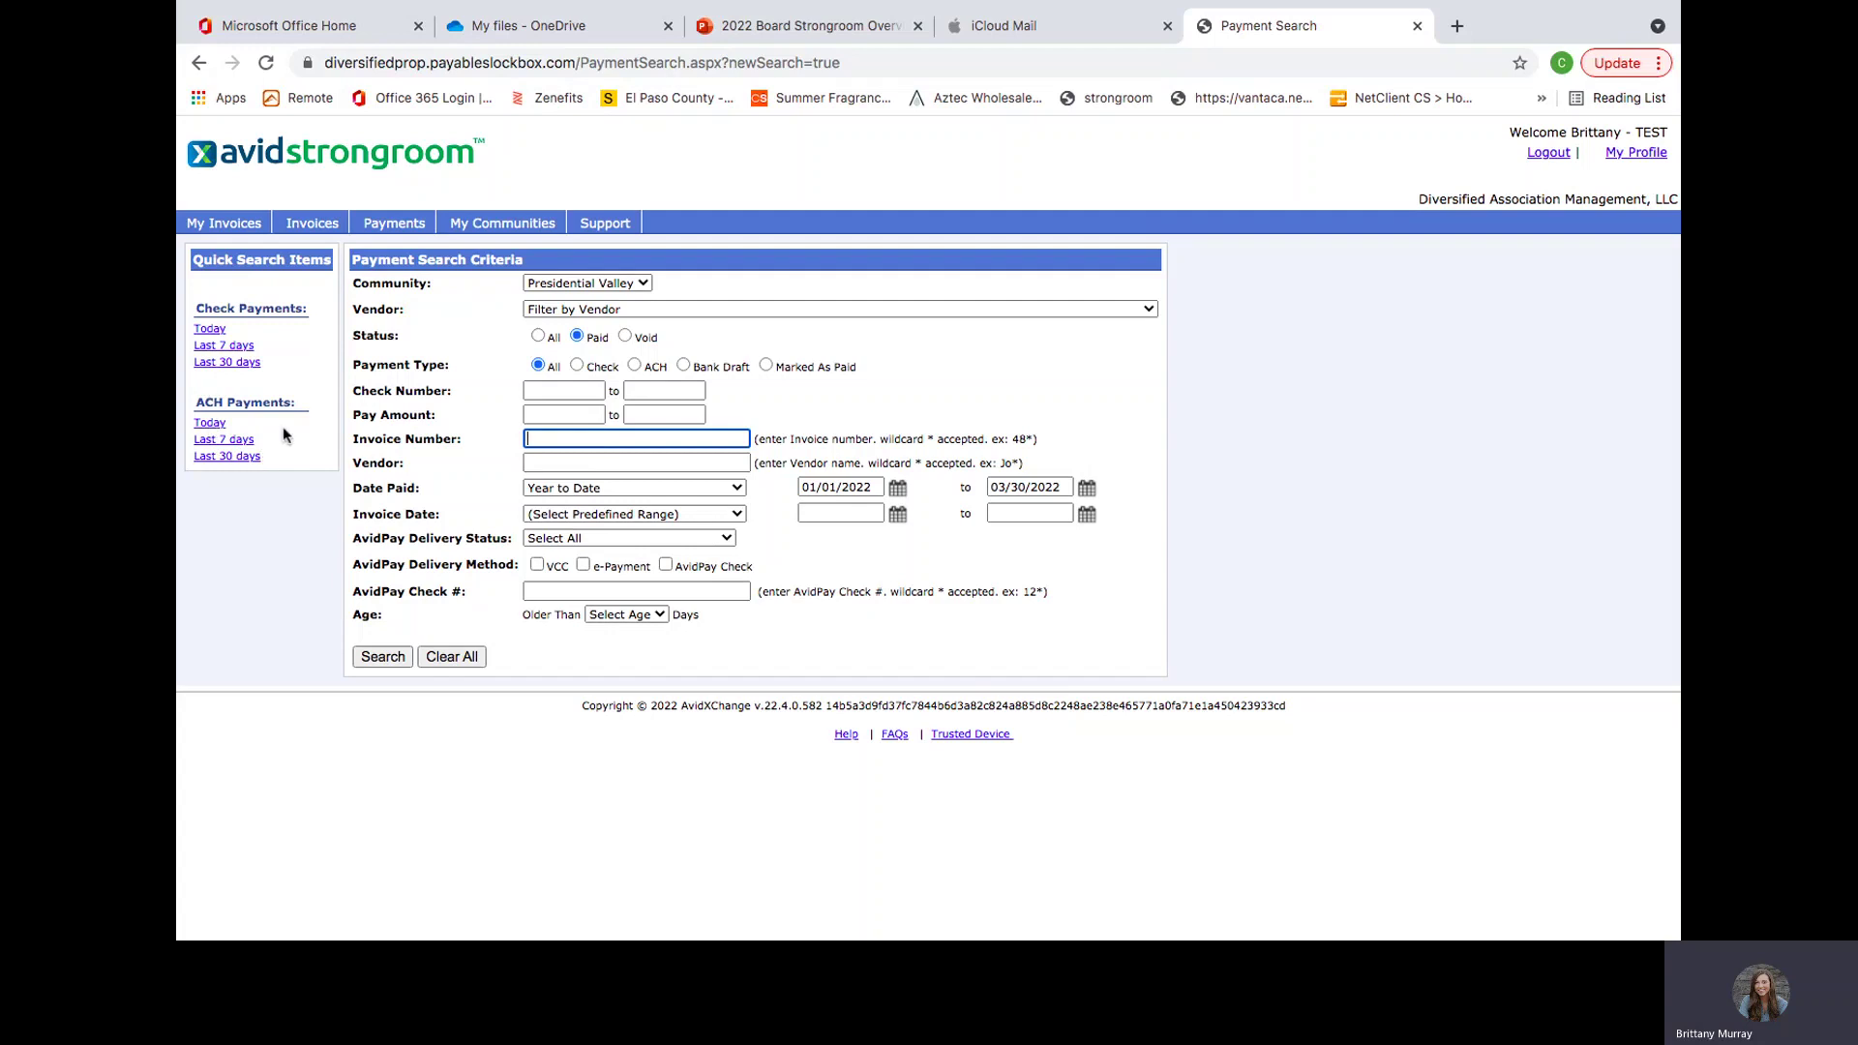
{"action": "left_click", "coordinate": [208, 330]}
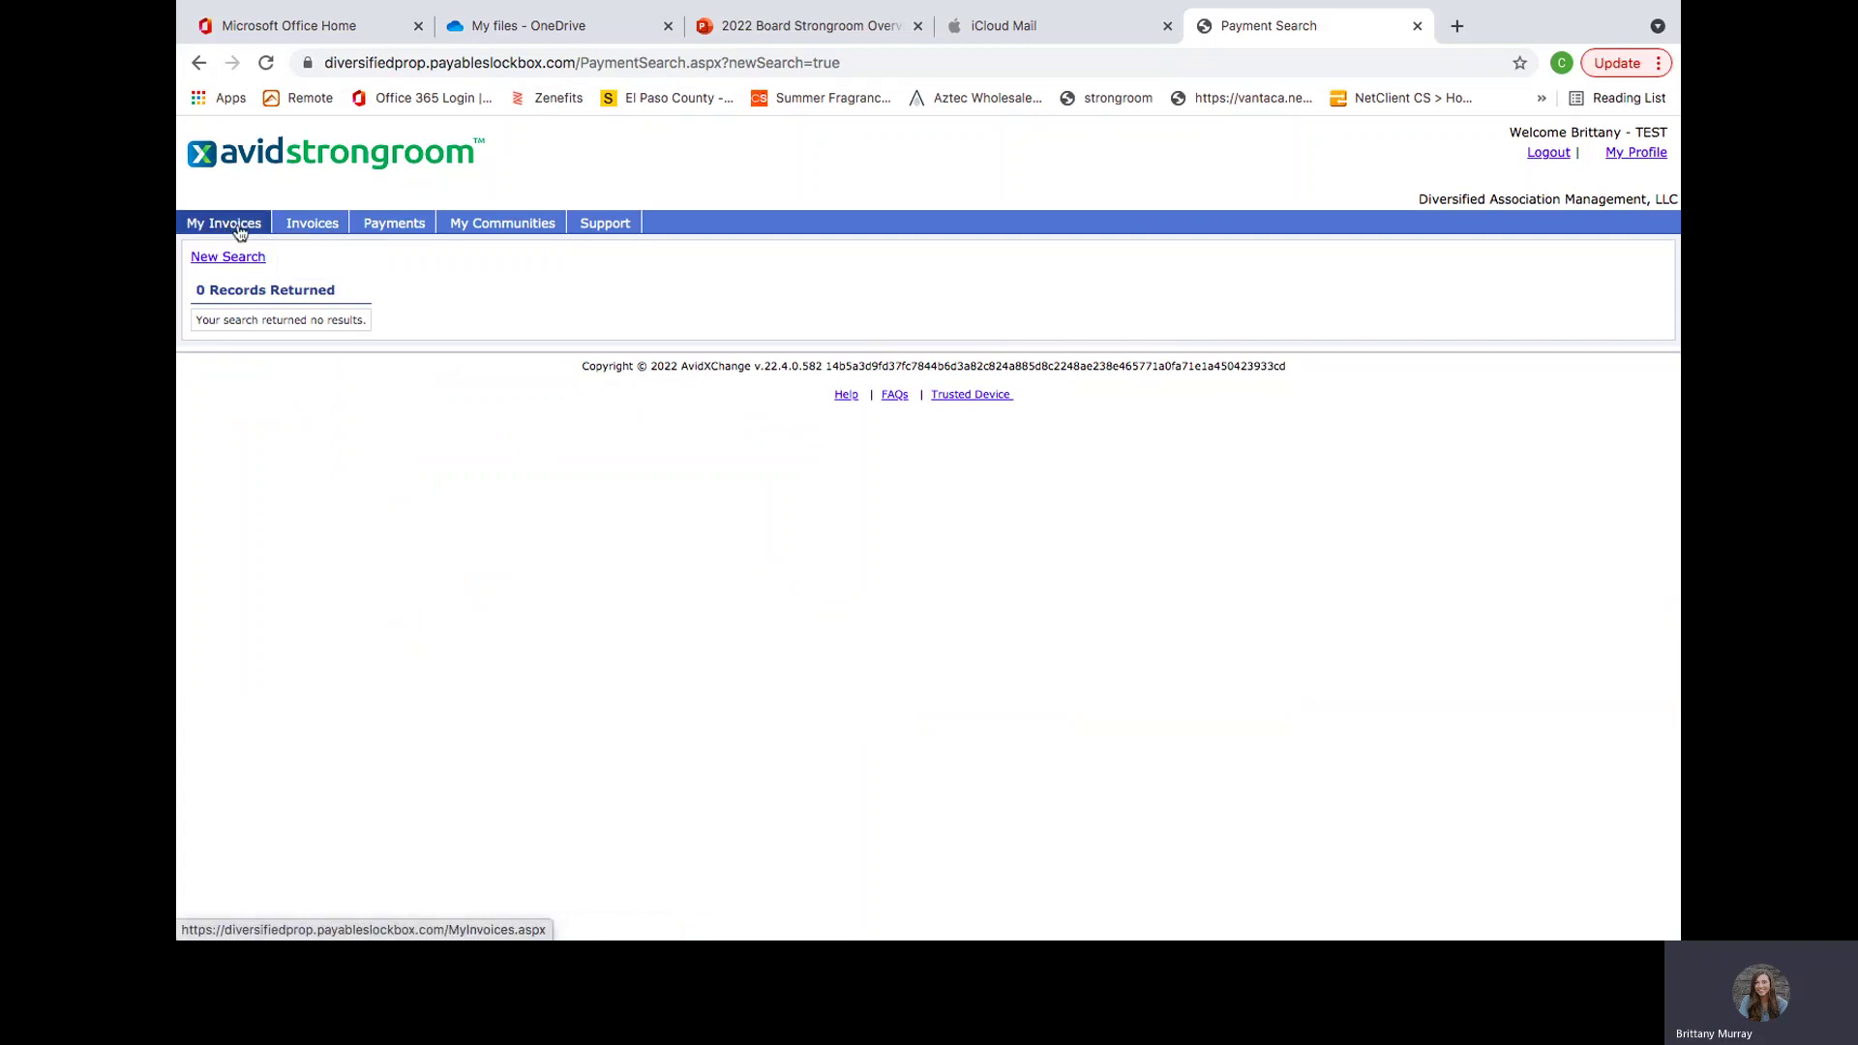
{"action": "left_click", "coordinate": [198, 65]}
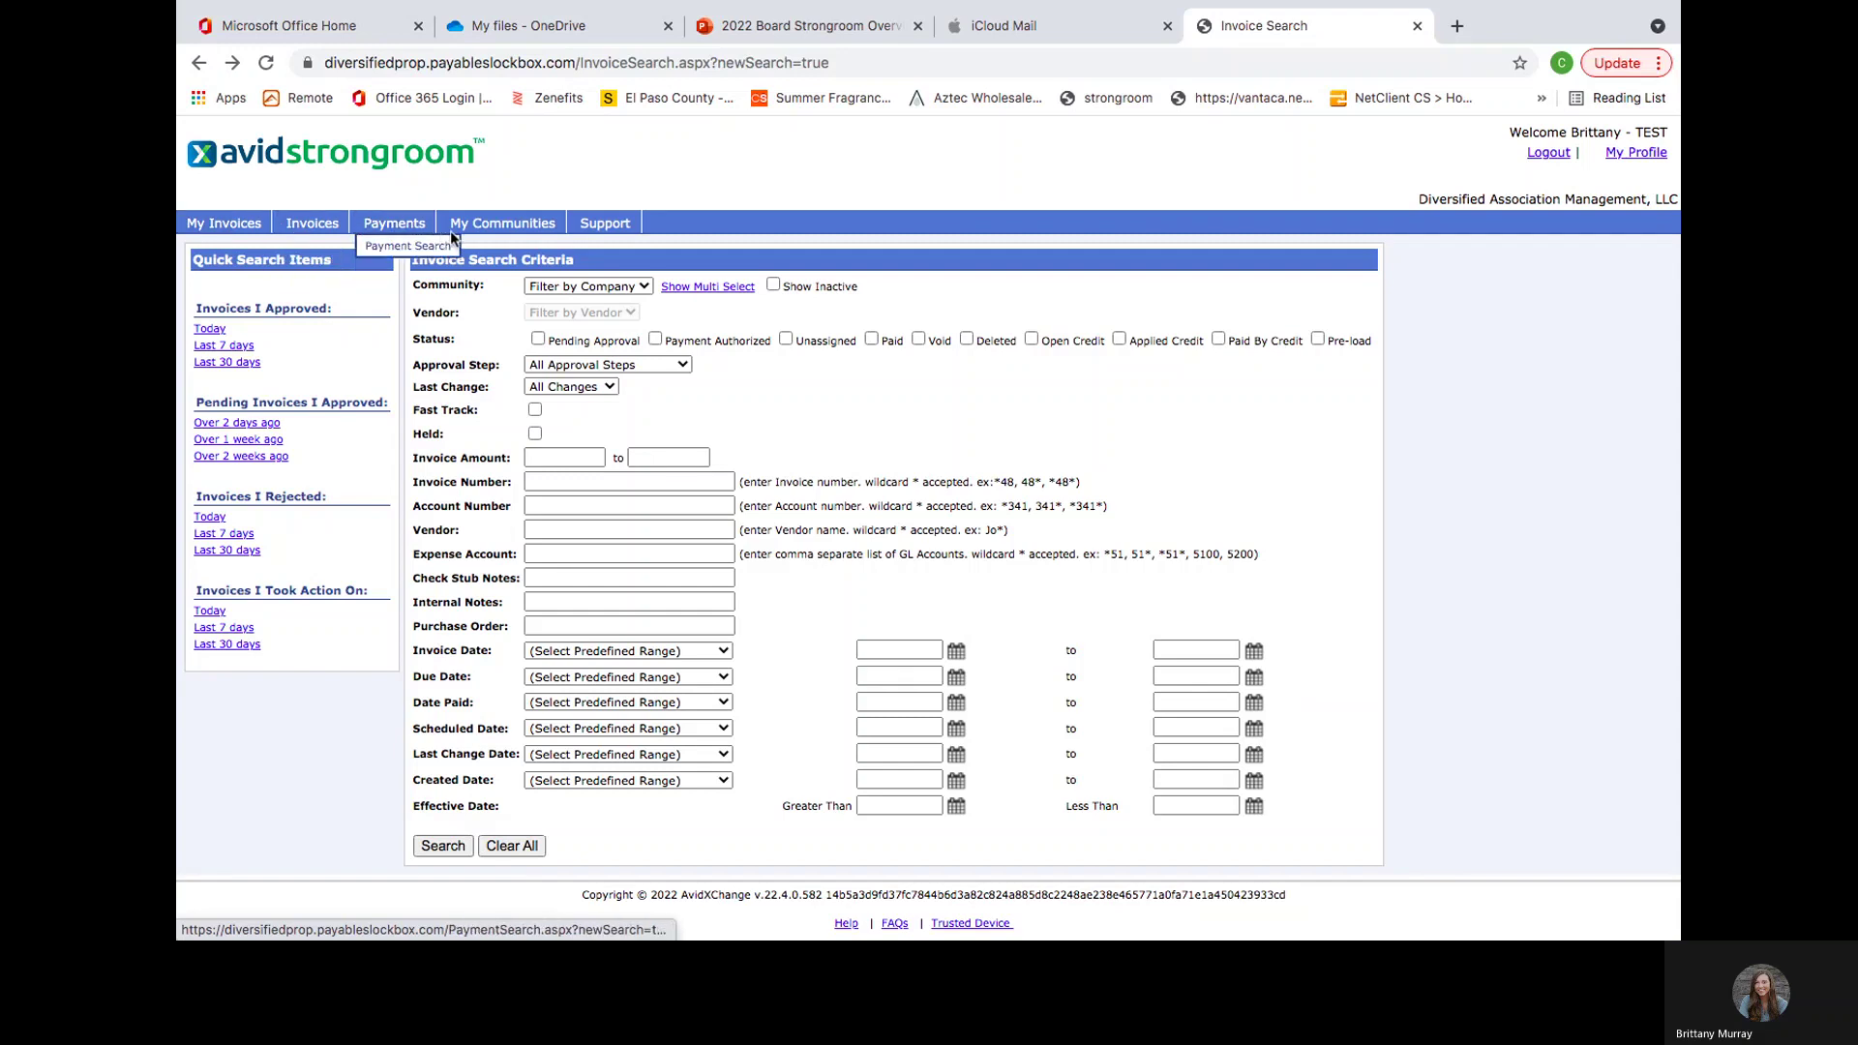
Step: Go to My Invoices, then return to the Payment Search form
{"action": "left_click", "coordinate": [220, 230]}
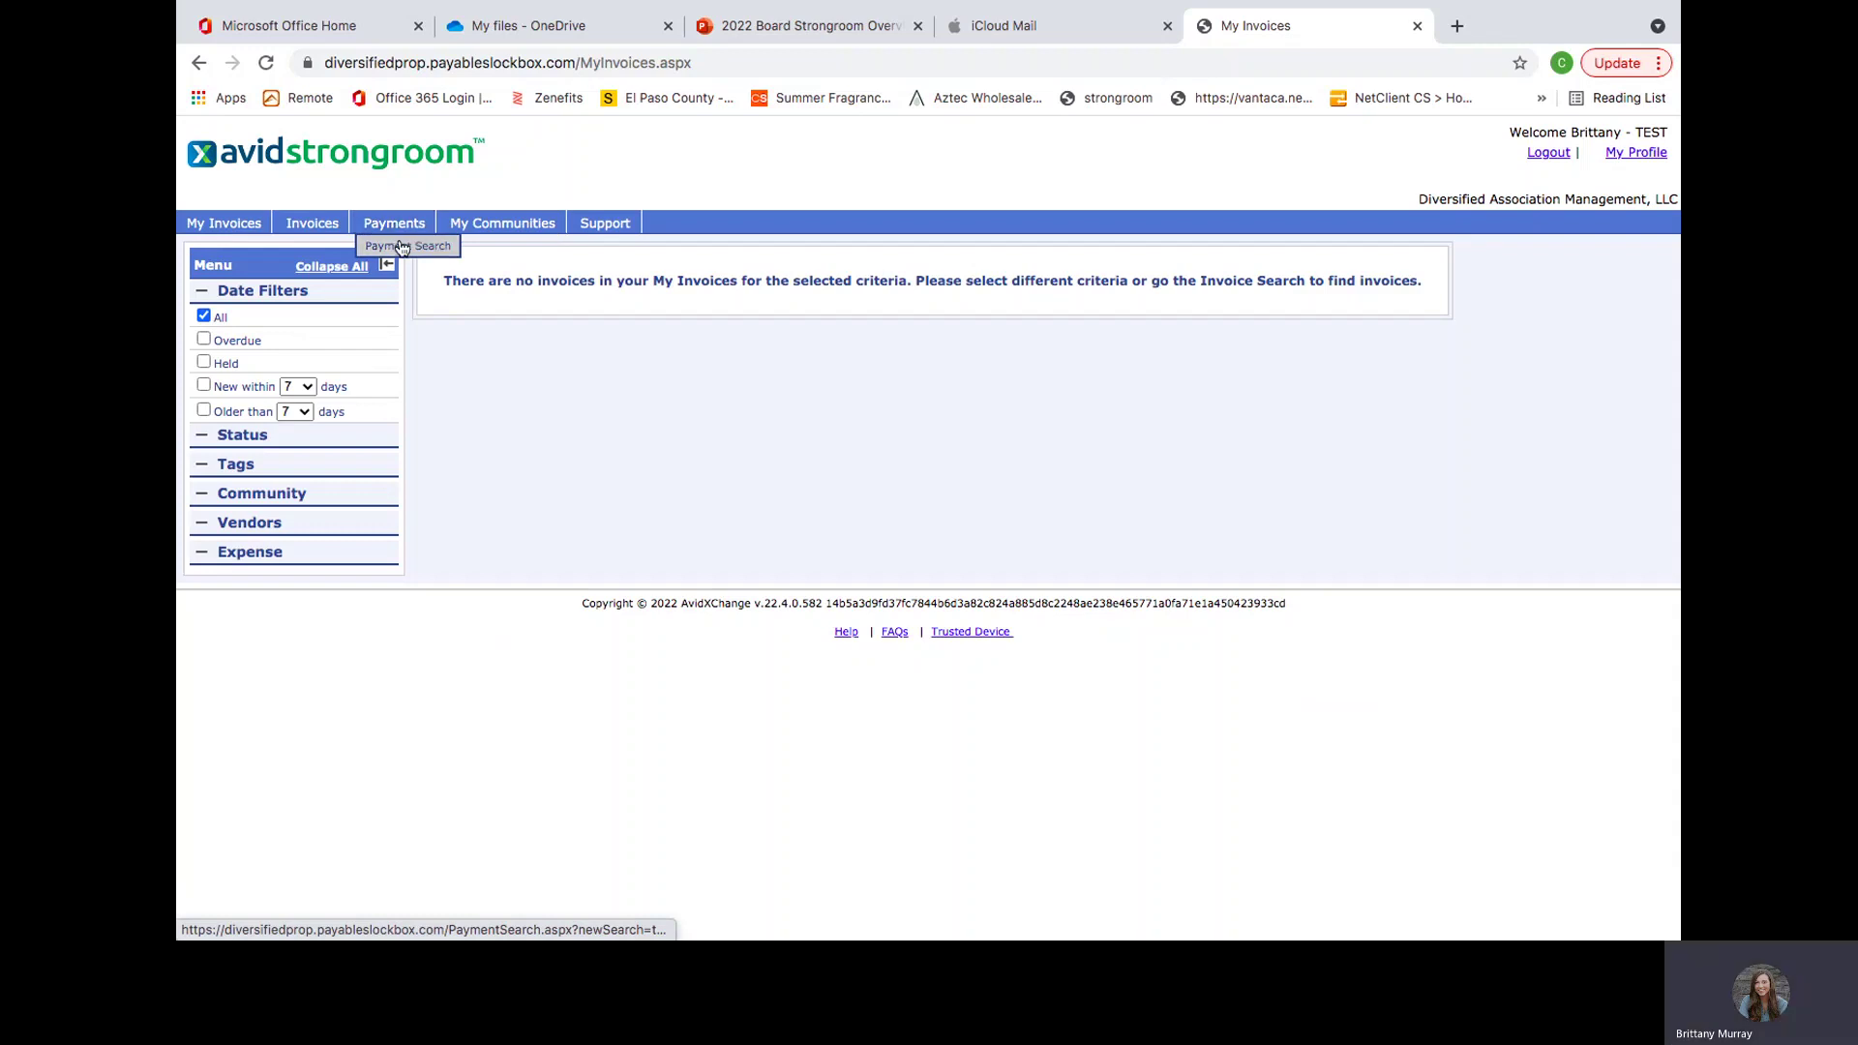
{"action": "left_click", "coordinate": [404, 245]}
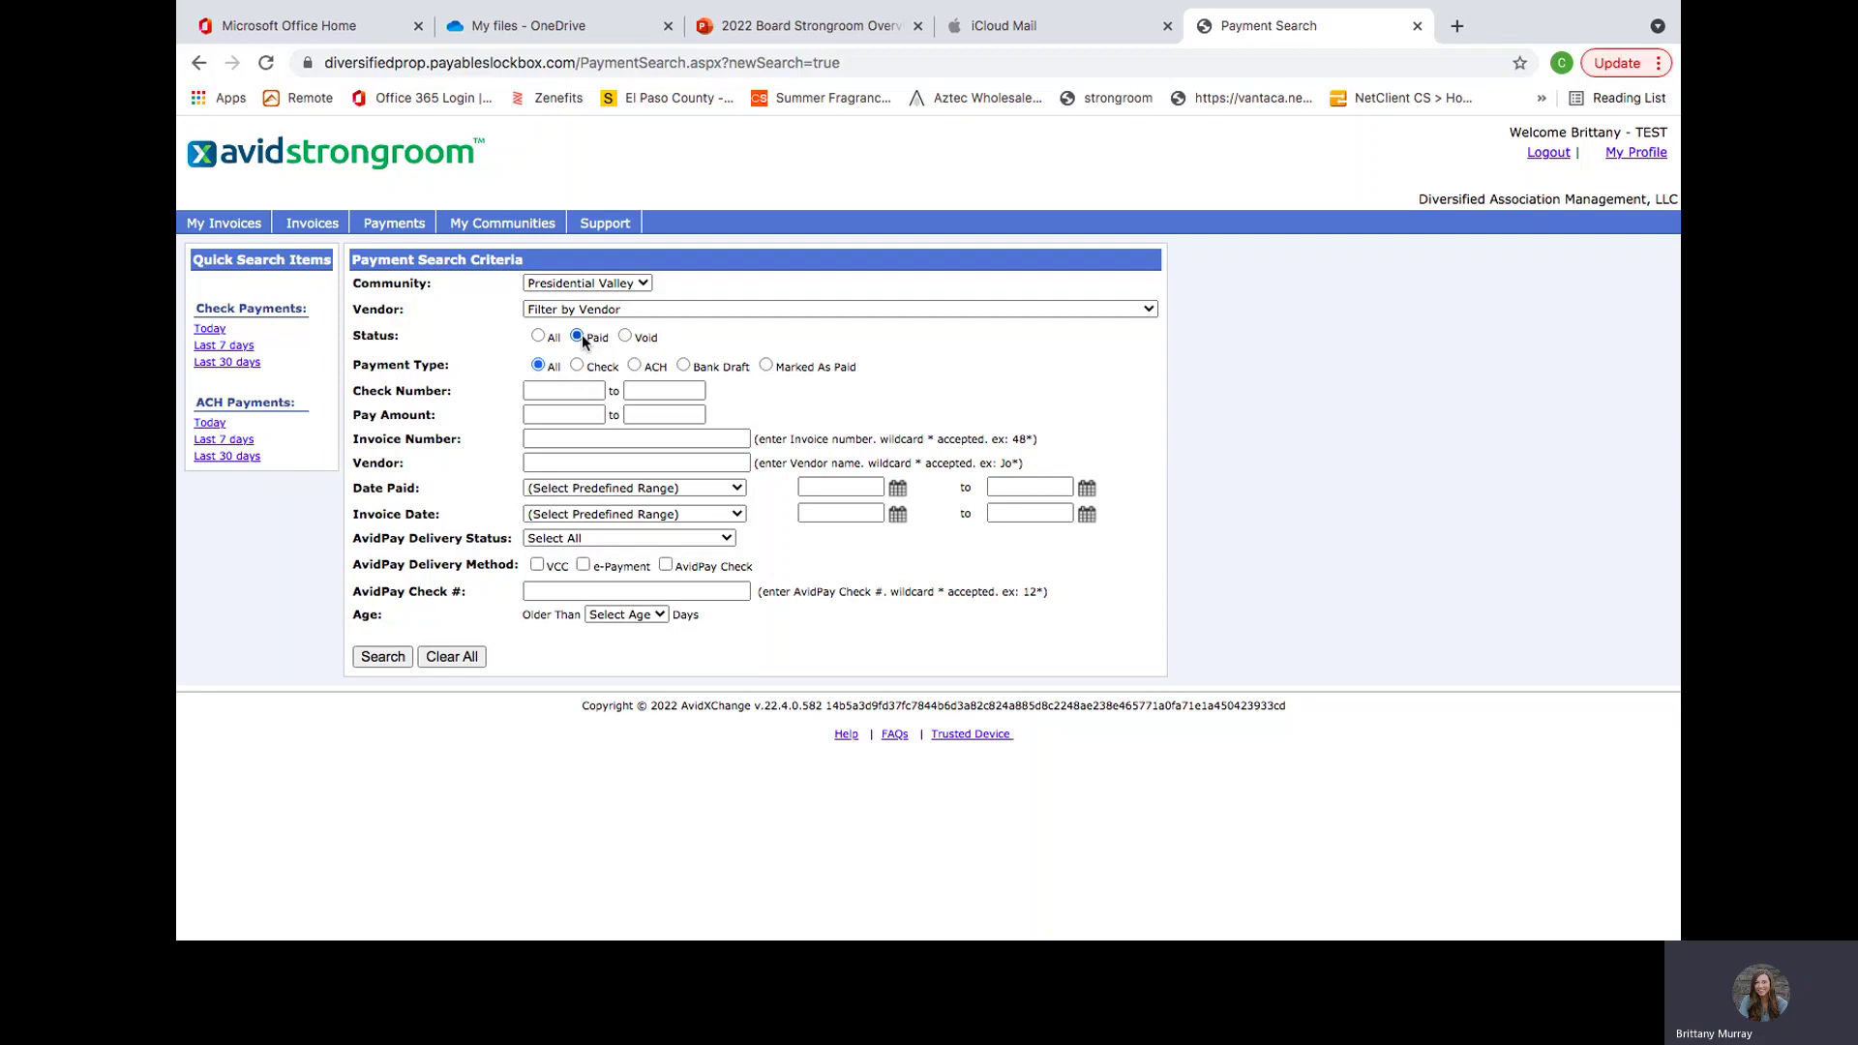
Step: Show the Support dropdown listing overview, documentation, FAQs, videos and contact support
{"action": "mouse_move", "coordinate": [618, 222]}
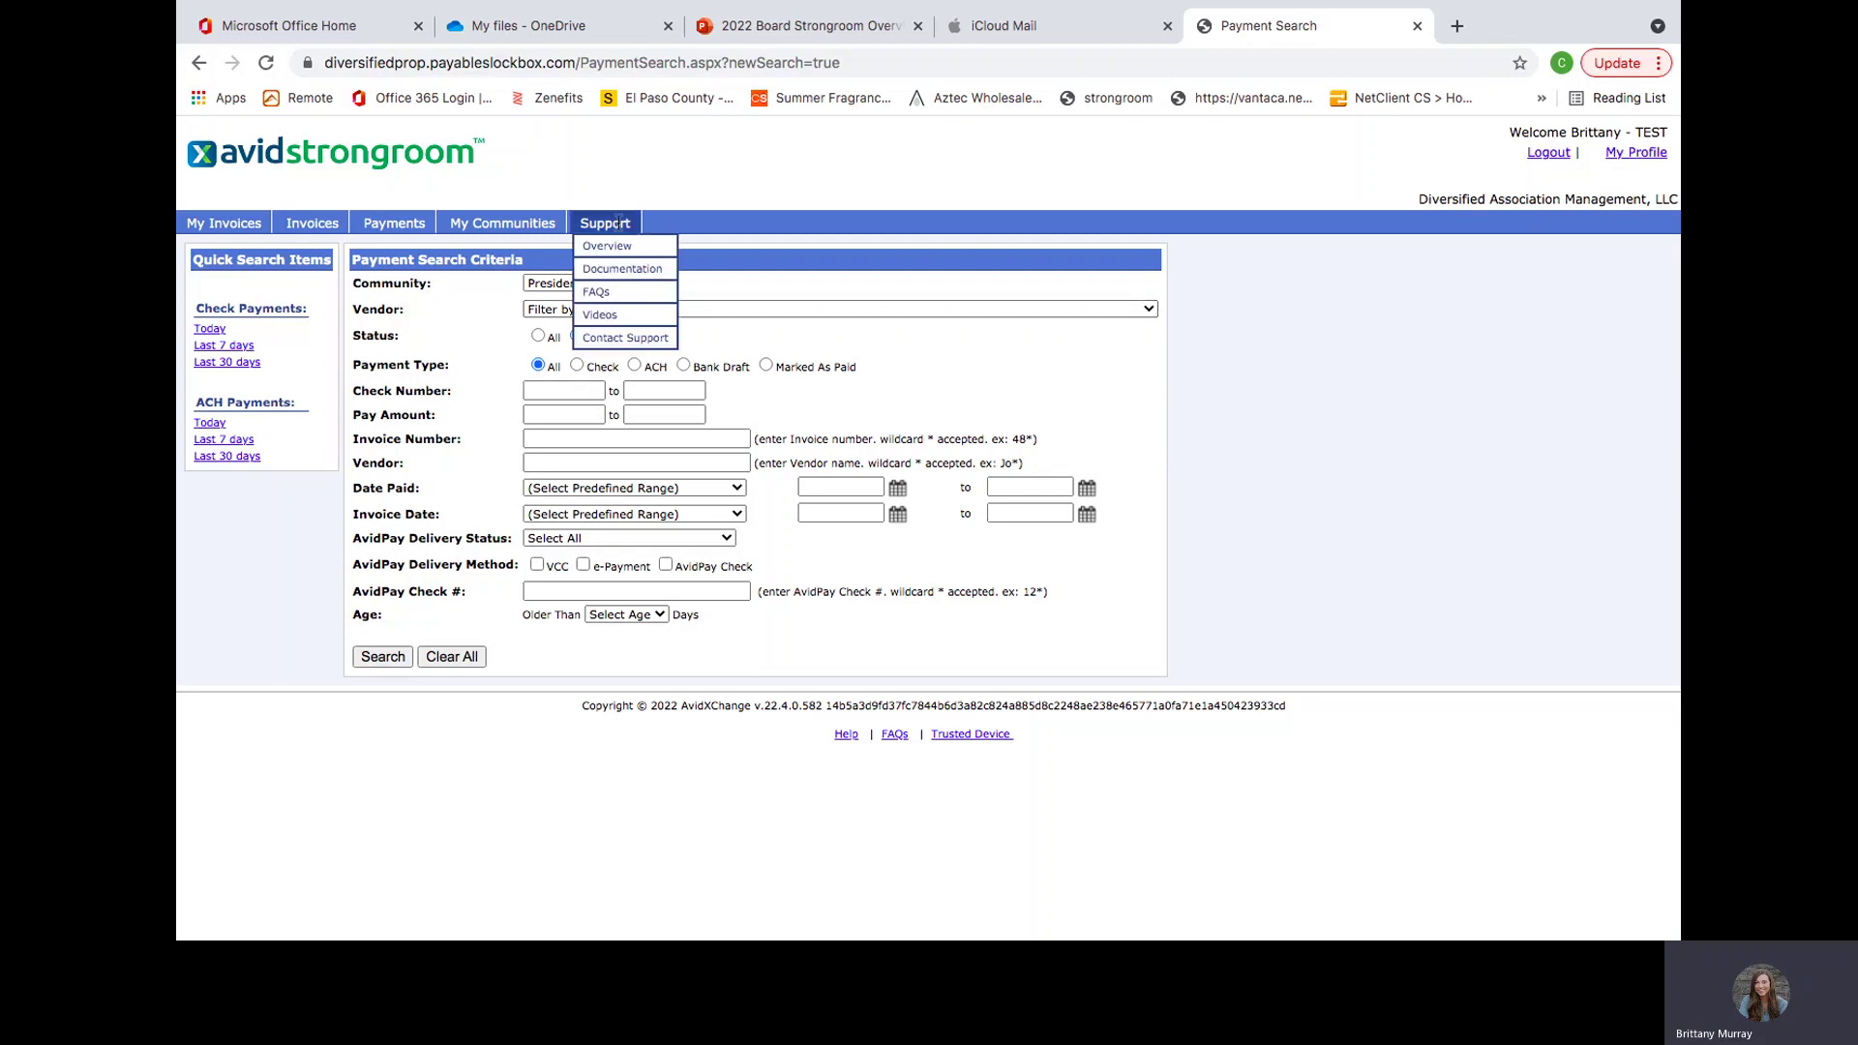